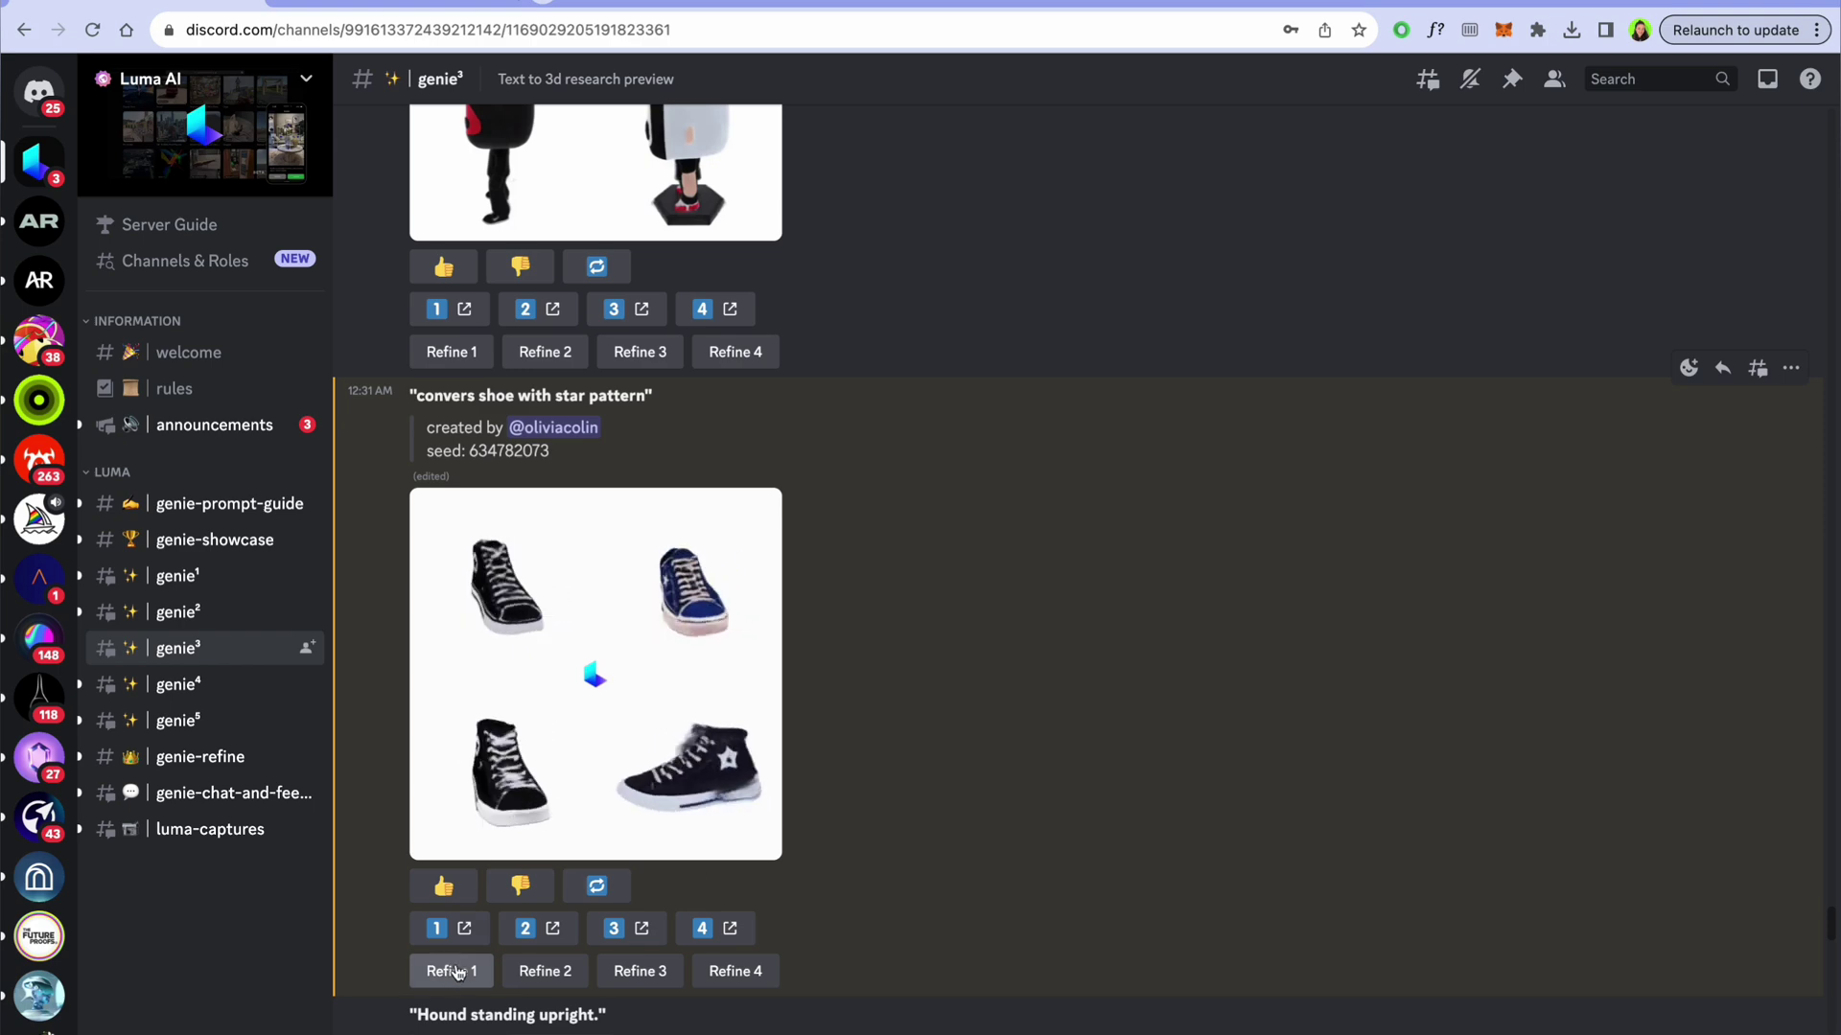
Step: Refine the first variant of the "convers shoe with star pattern" result and view the refined shoe in the Genie 3D viewer
left_click(452, 971)
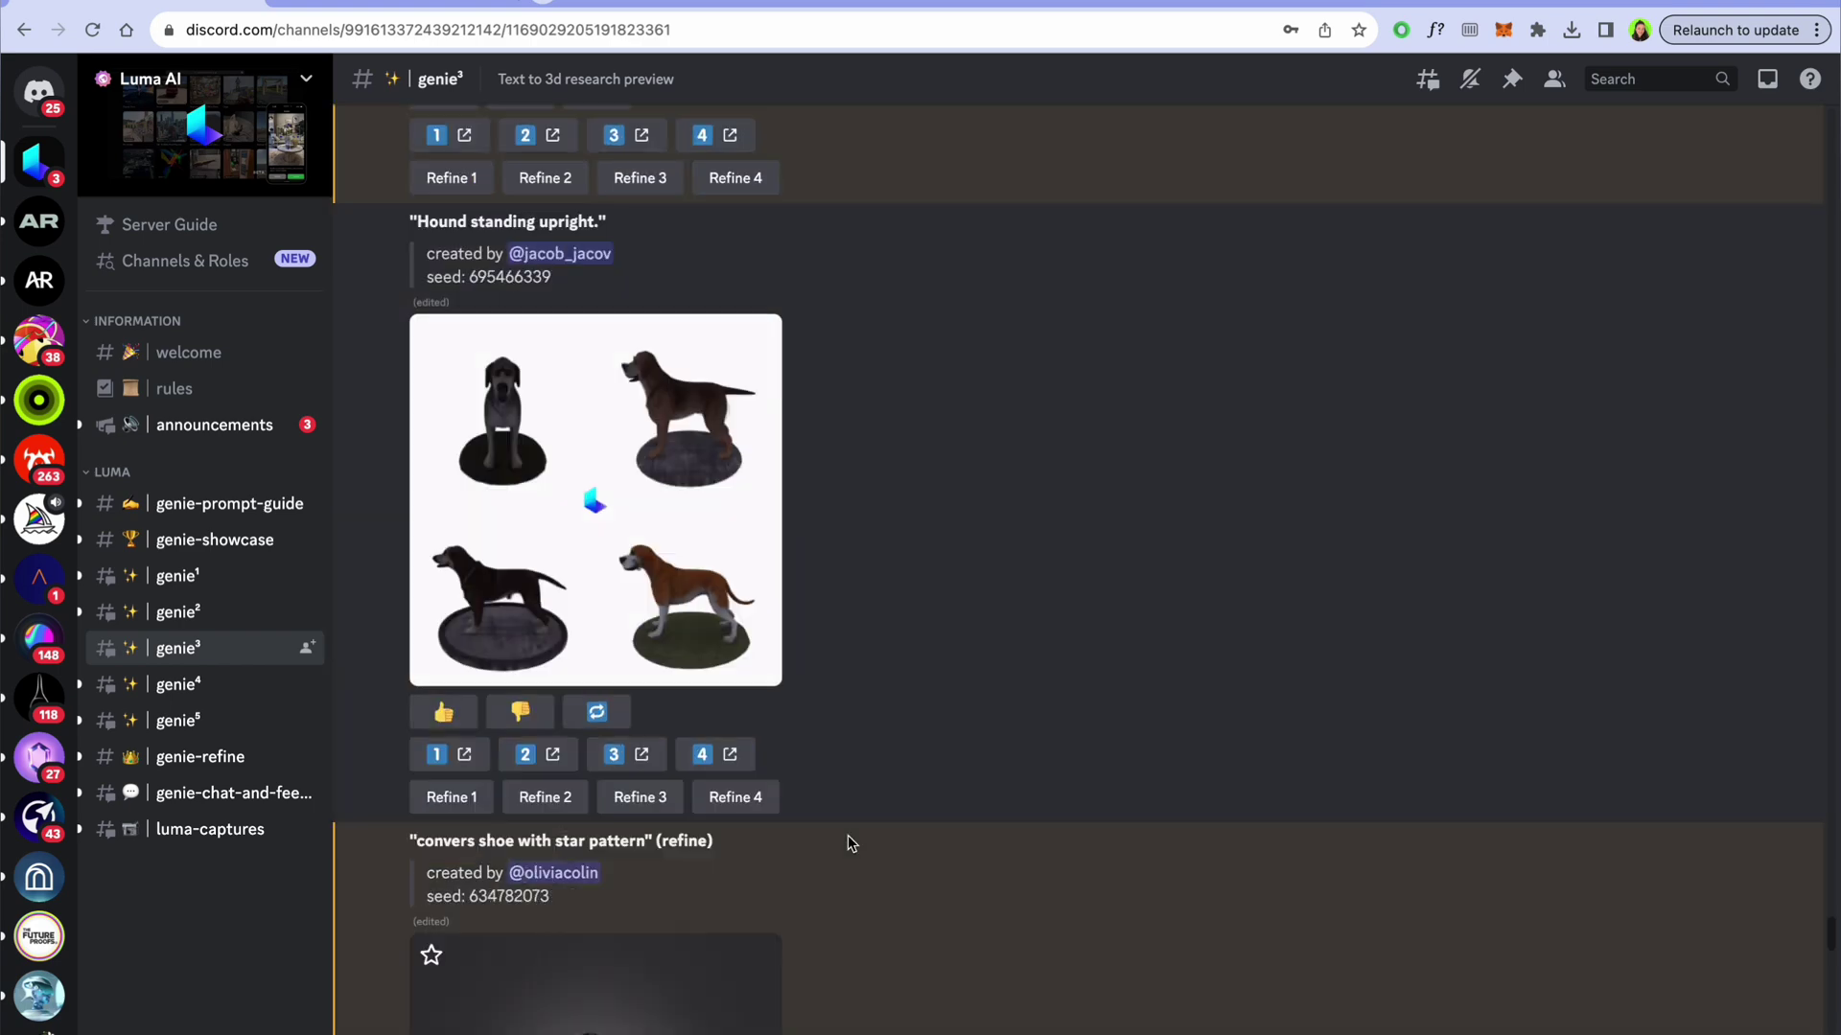
scroll(847, 836, "down", 10)
scroll(848, 836, "up", 4)
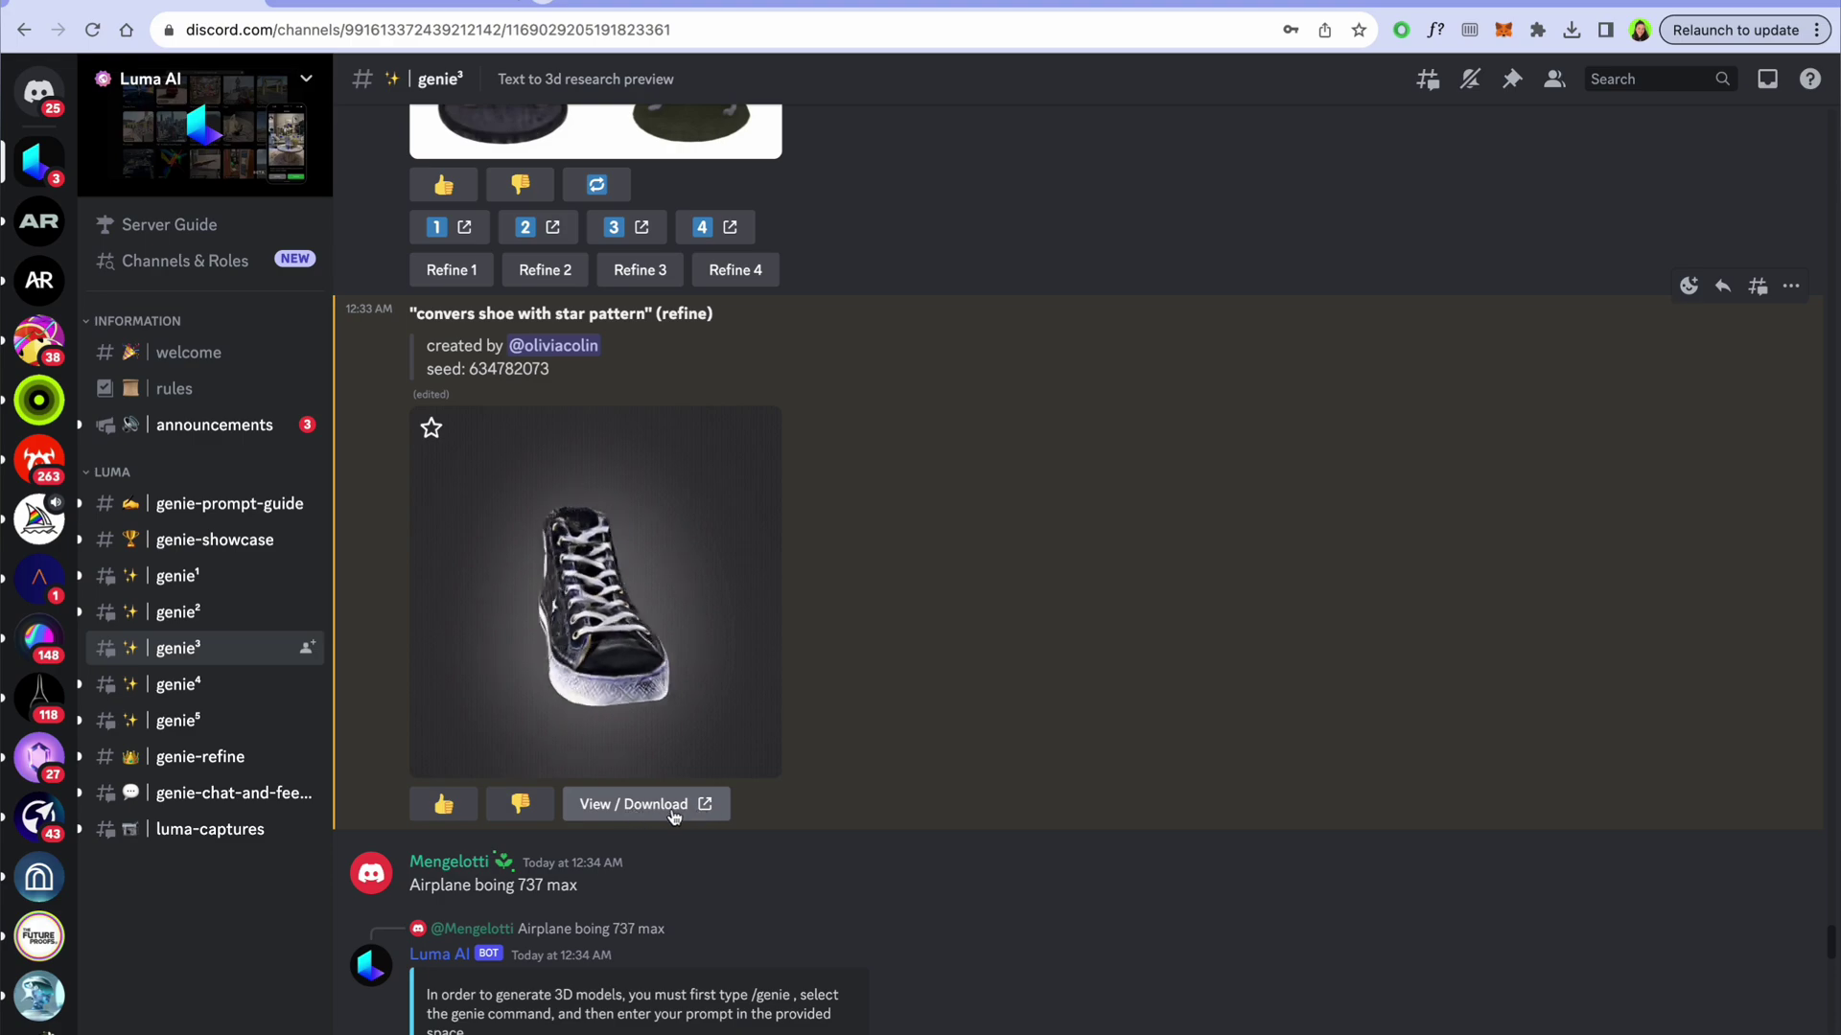
left_click(446, 7)
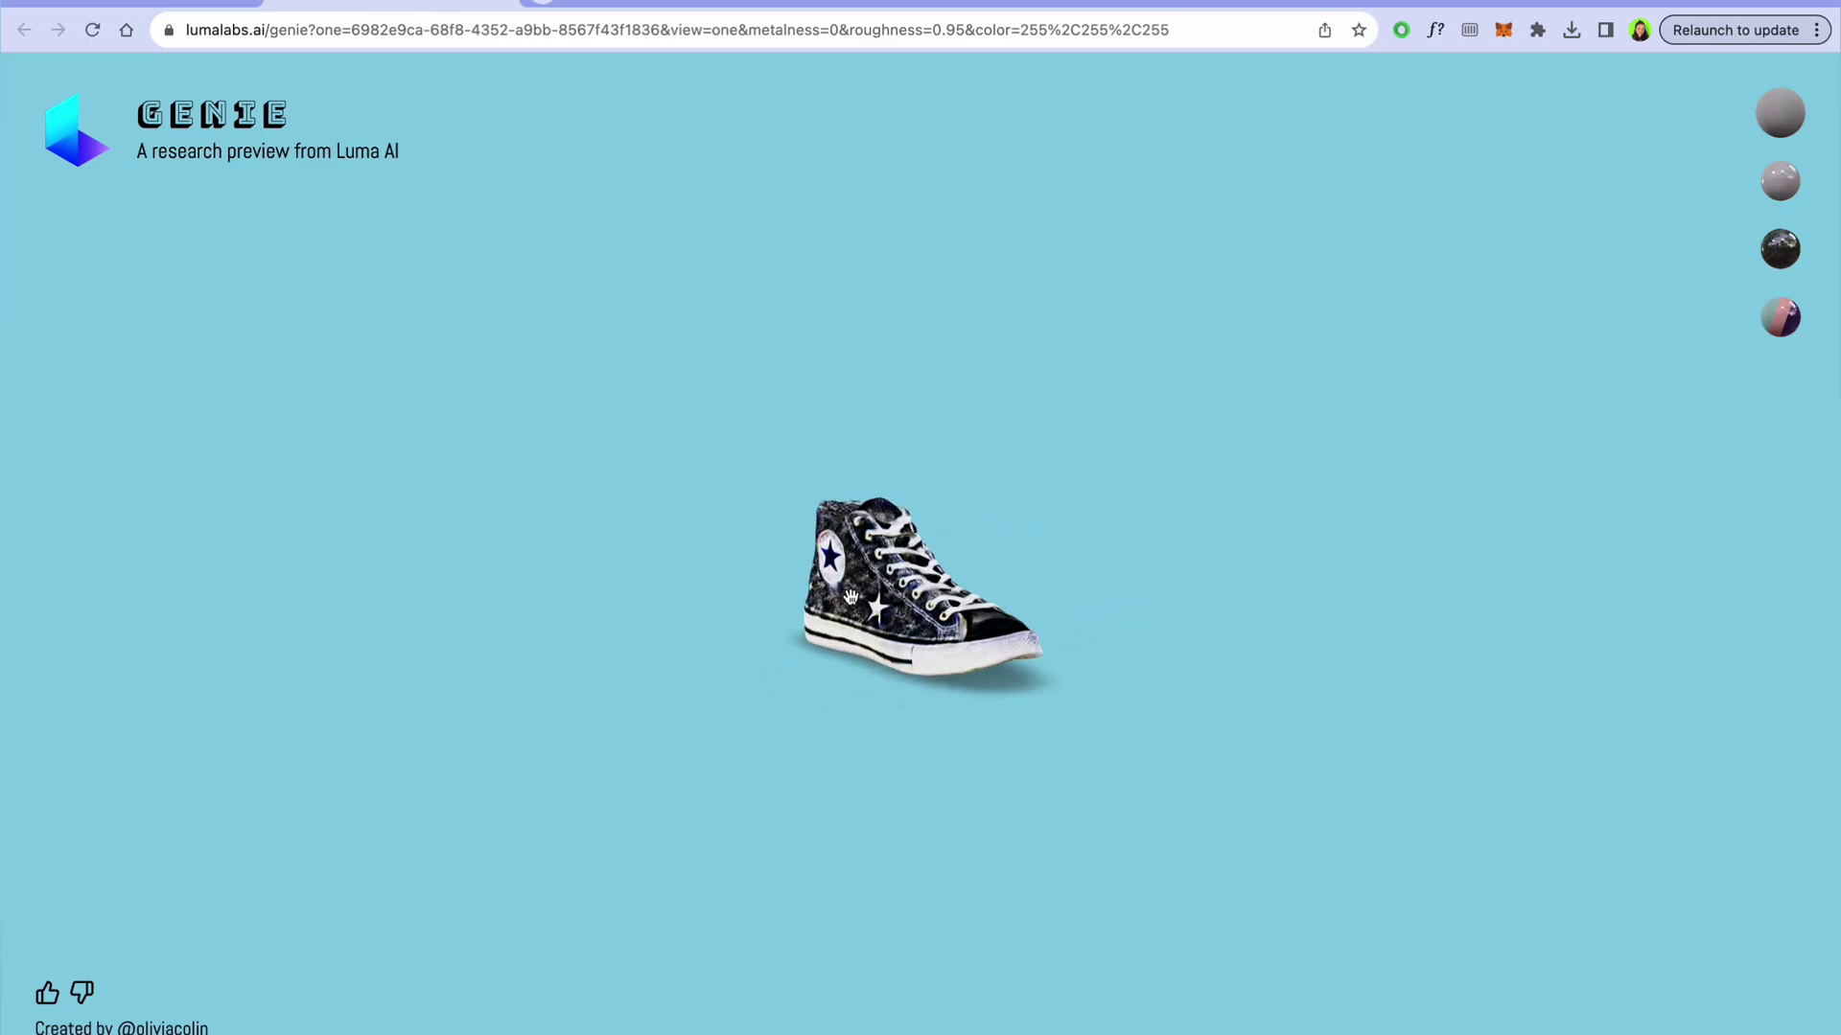
left_click_drag(1024, 621, 1110, 631)
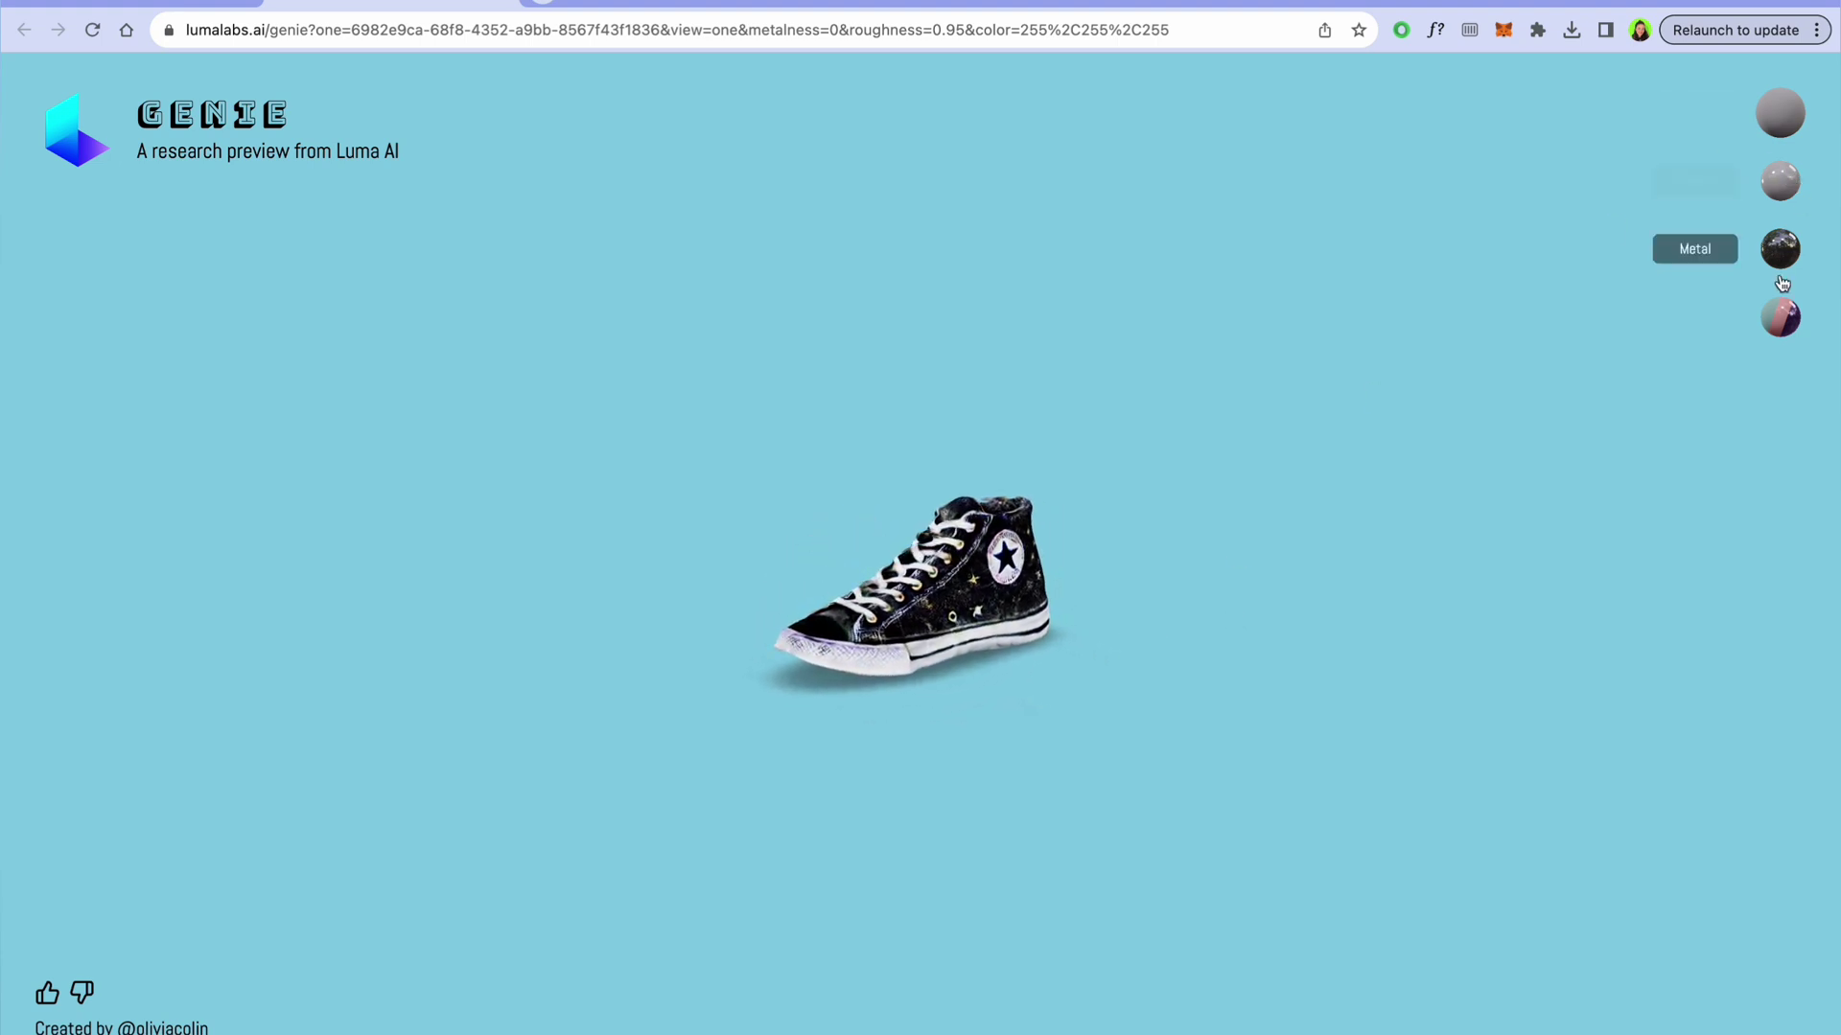
Step: Show the adjustable material settings for the shoe and set metalness to 1.00 and roughness to 0.29
left_click(1782, 318)
left_click(1548, 248)
left_click(1584, 365)
left_click_drag(1601, 320, 1420, 234)
left_click(1418, 228)
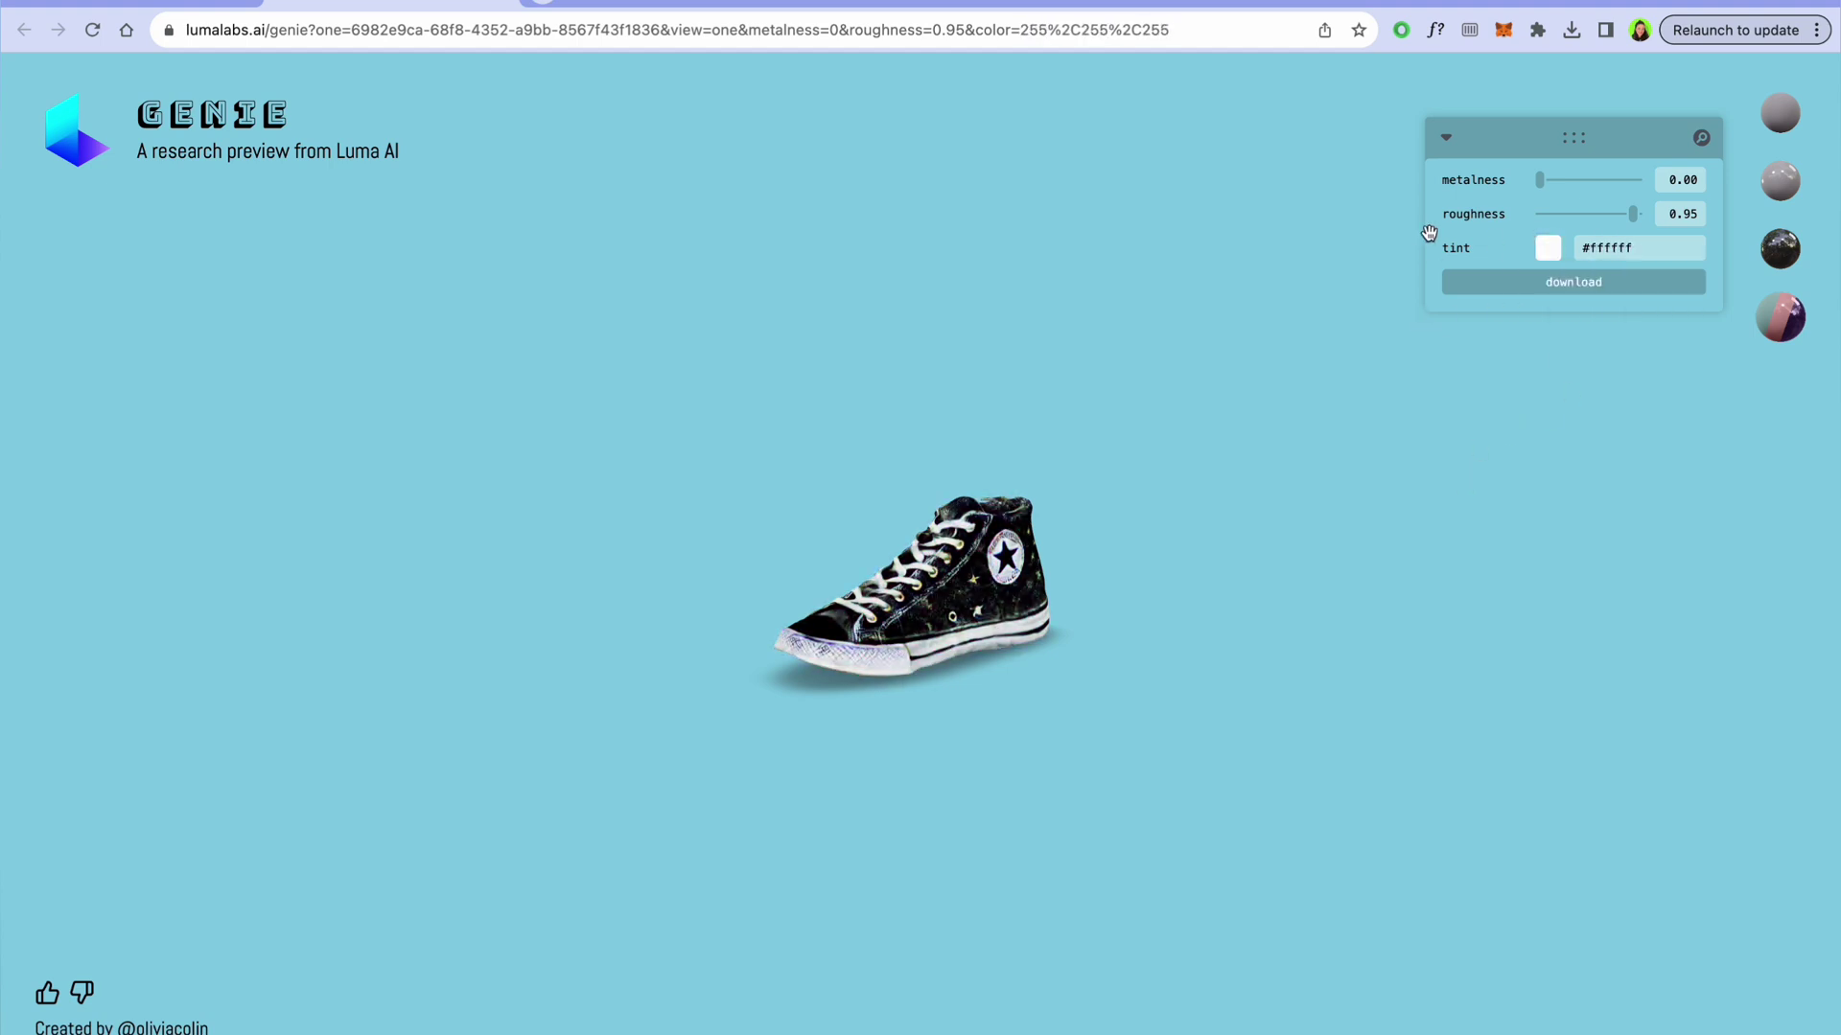
left_click_drag(1543, 180, 1569, 217)
left_click(1668, 246)
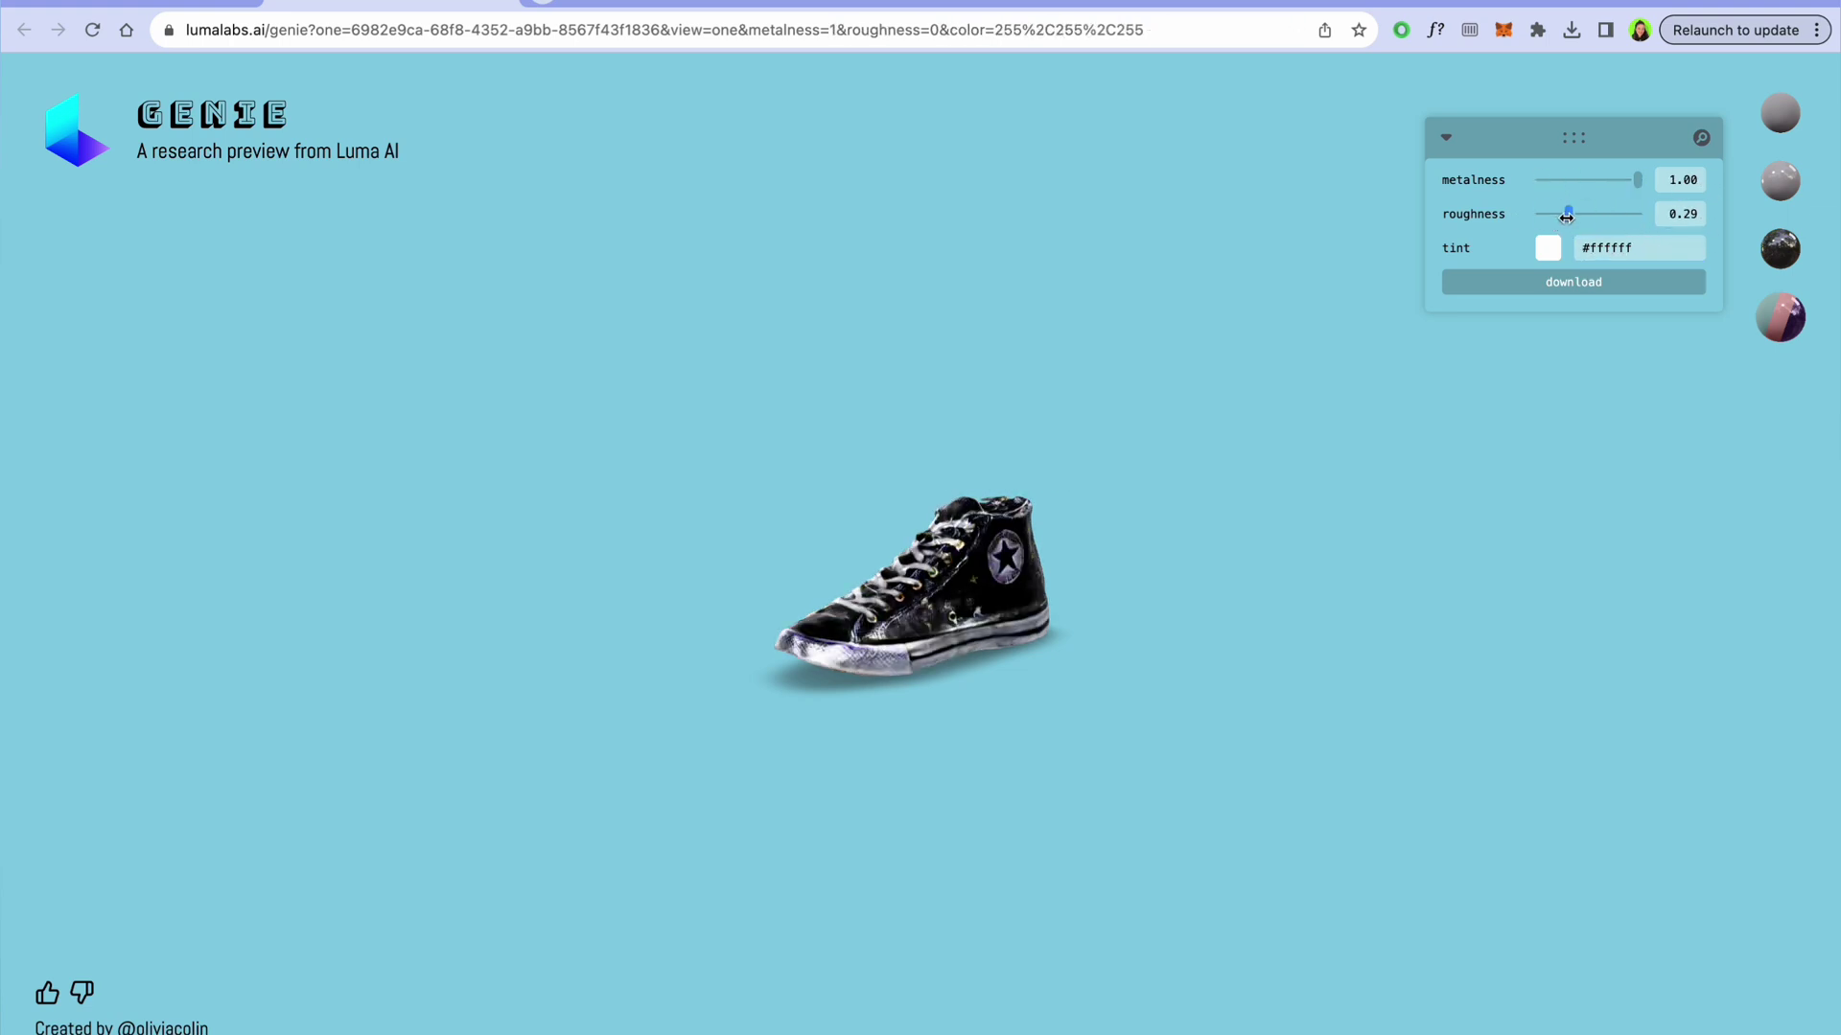
Step: Set the shoe material's roughness to 1.00 and download the 3D model to the Desktop
left_click_drag(797, 702, 777, 670)
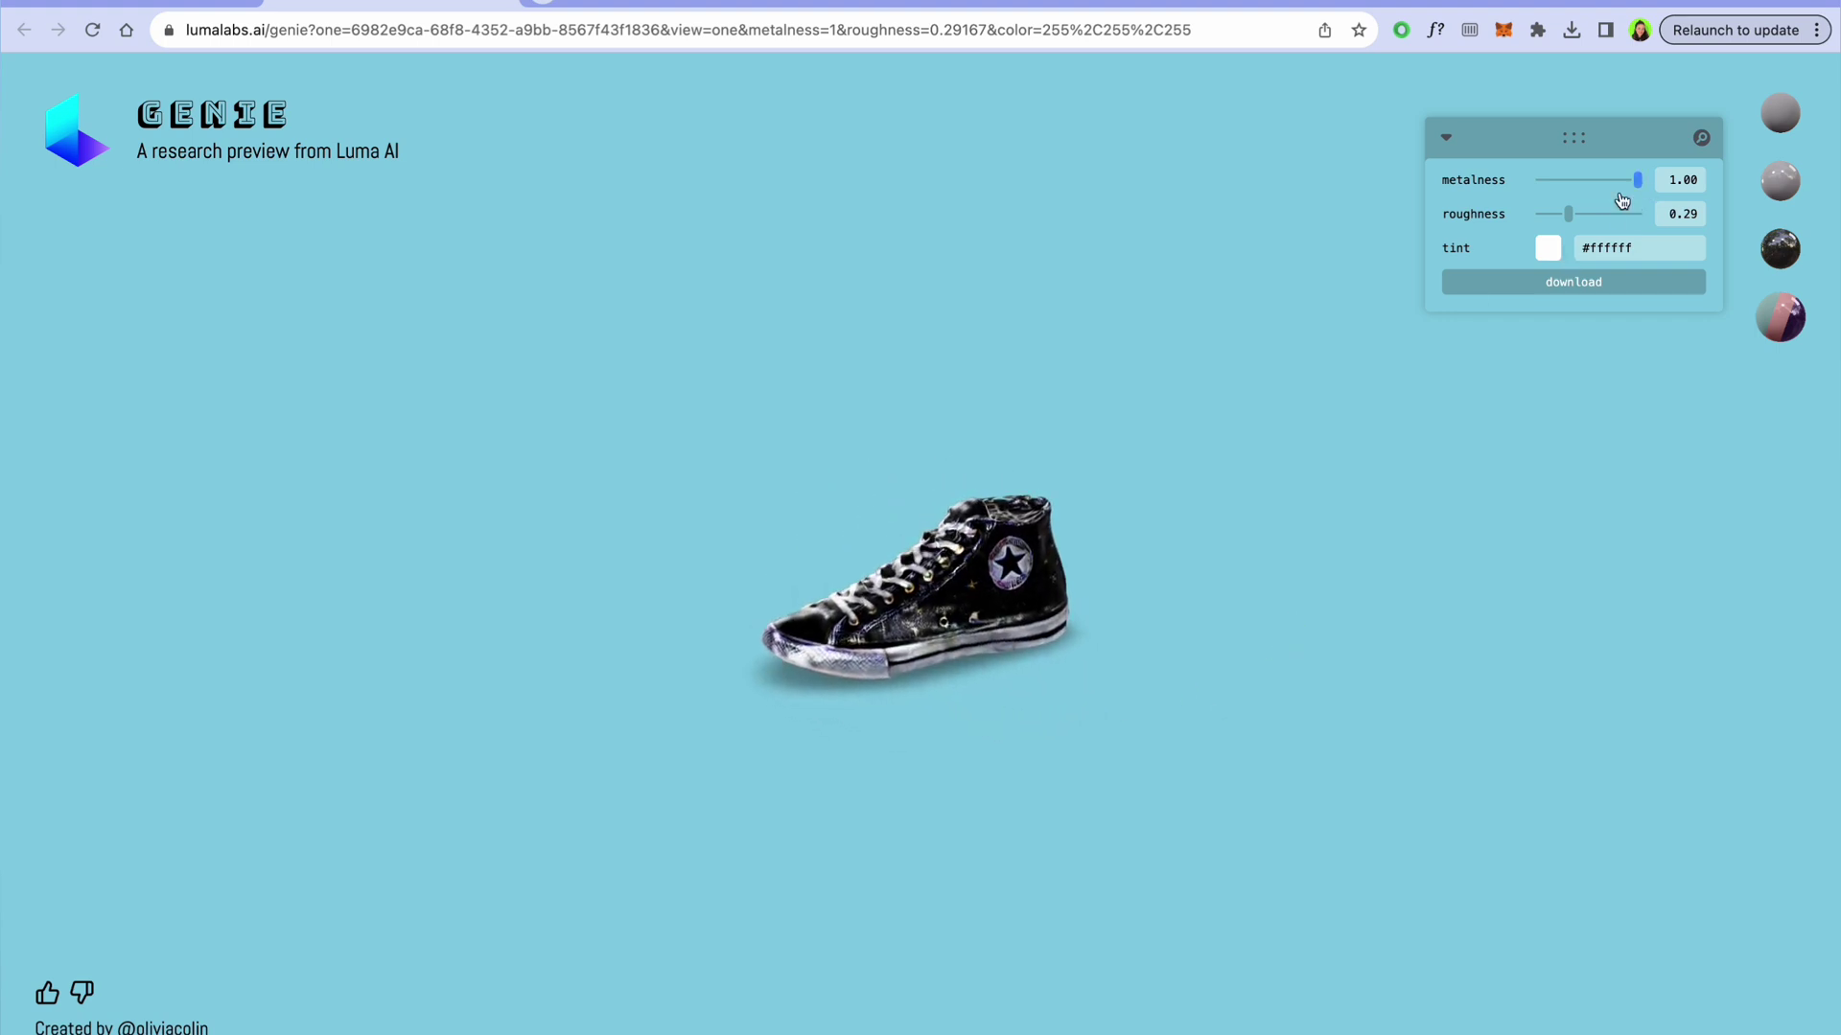
left_click_drag(1575, 220, 1645, 216)
left_click(1669, 180)
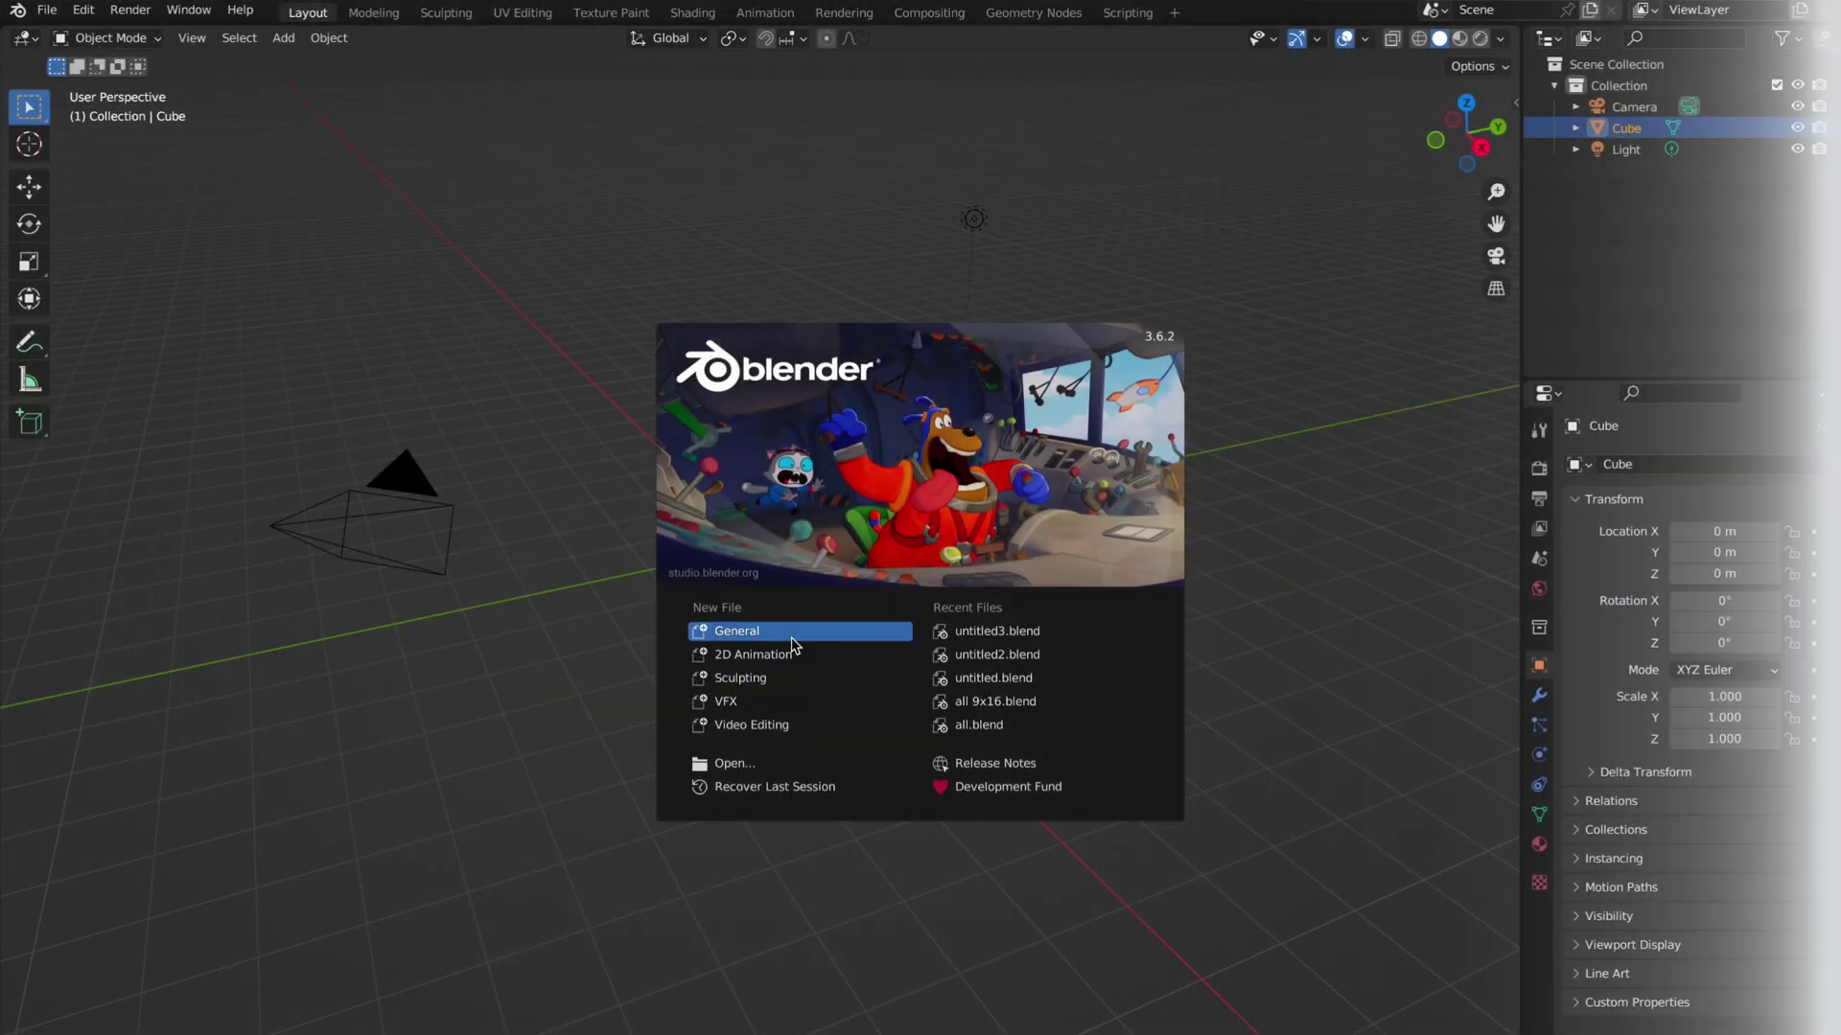
Step: Switch to Blender and delete all default objects from the scene
left_click(788, 641)
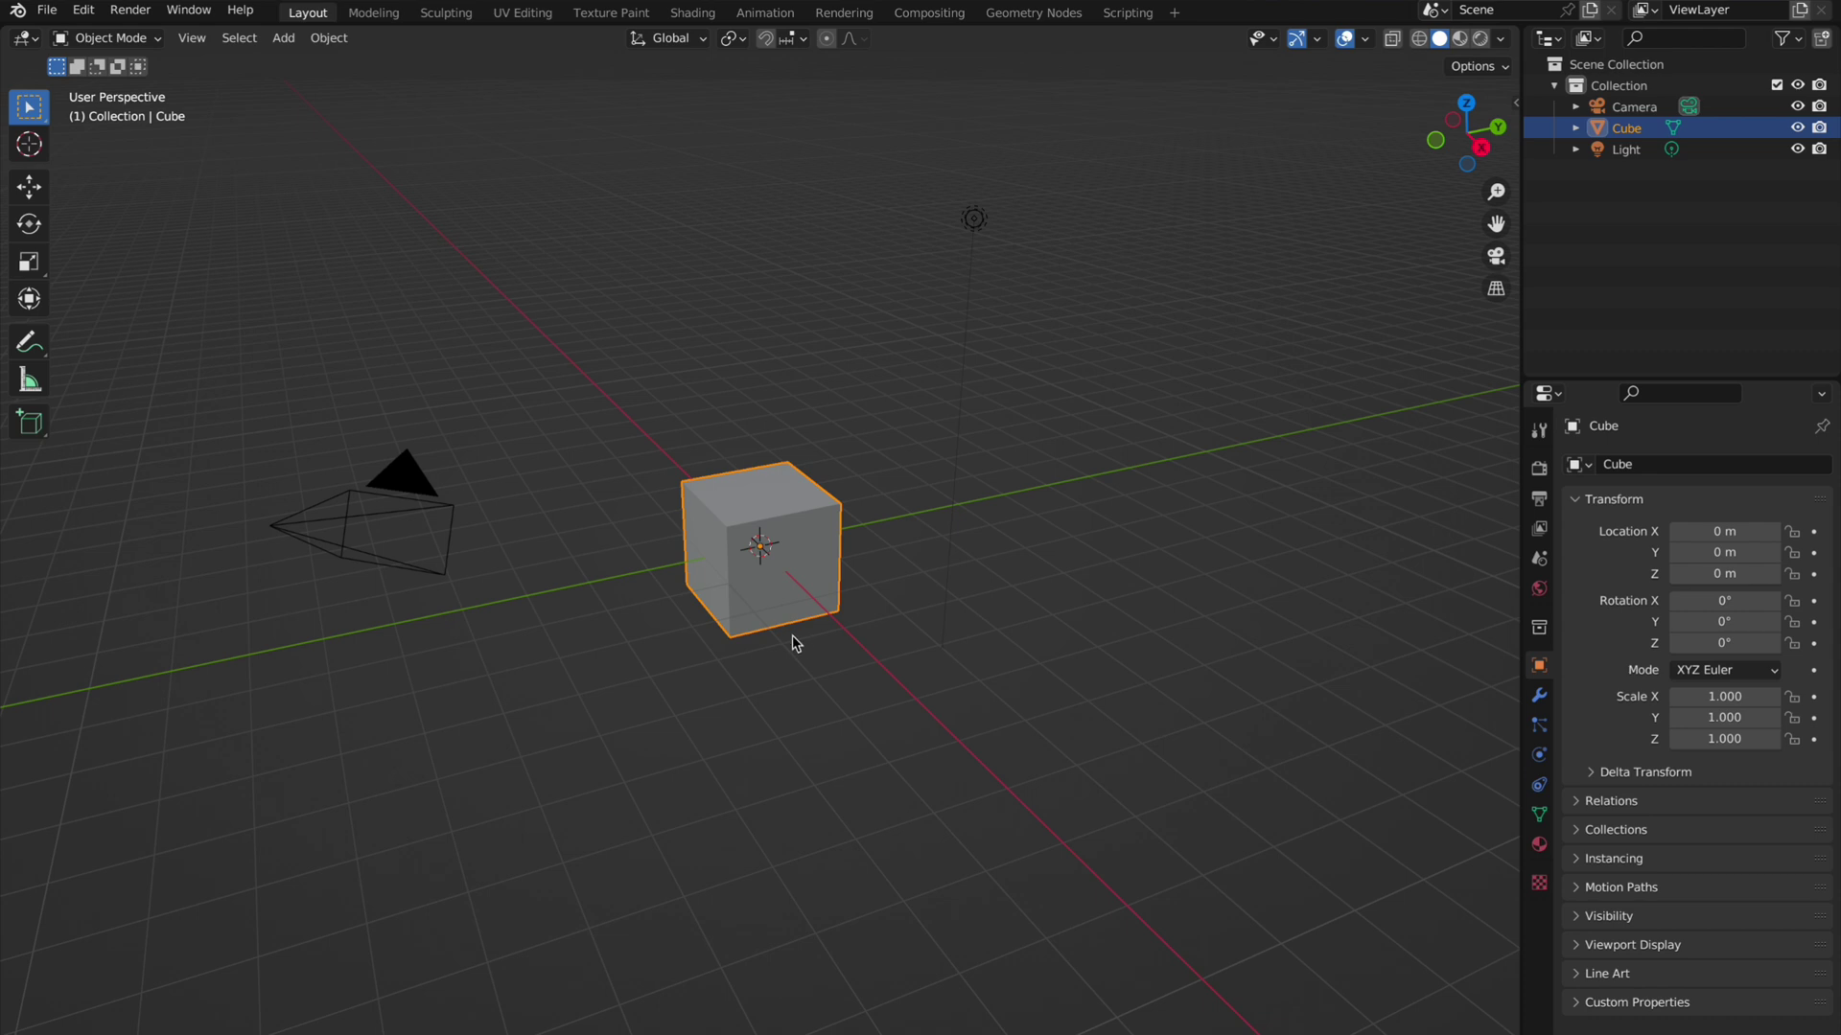
key("a")
key("x")
left_click(816, 650)
Step: Import the downloaded shoe model as a glTF 2.0 (.glb/.gltf) file
left_click(48, 13)
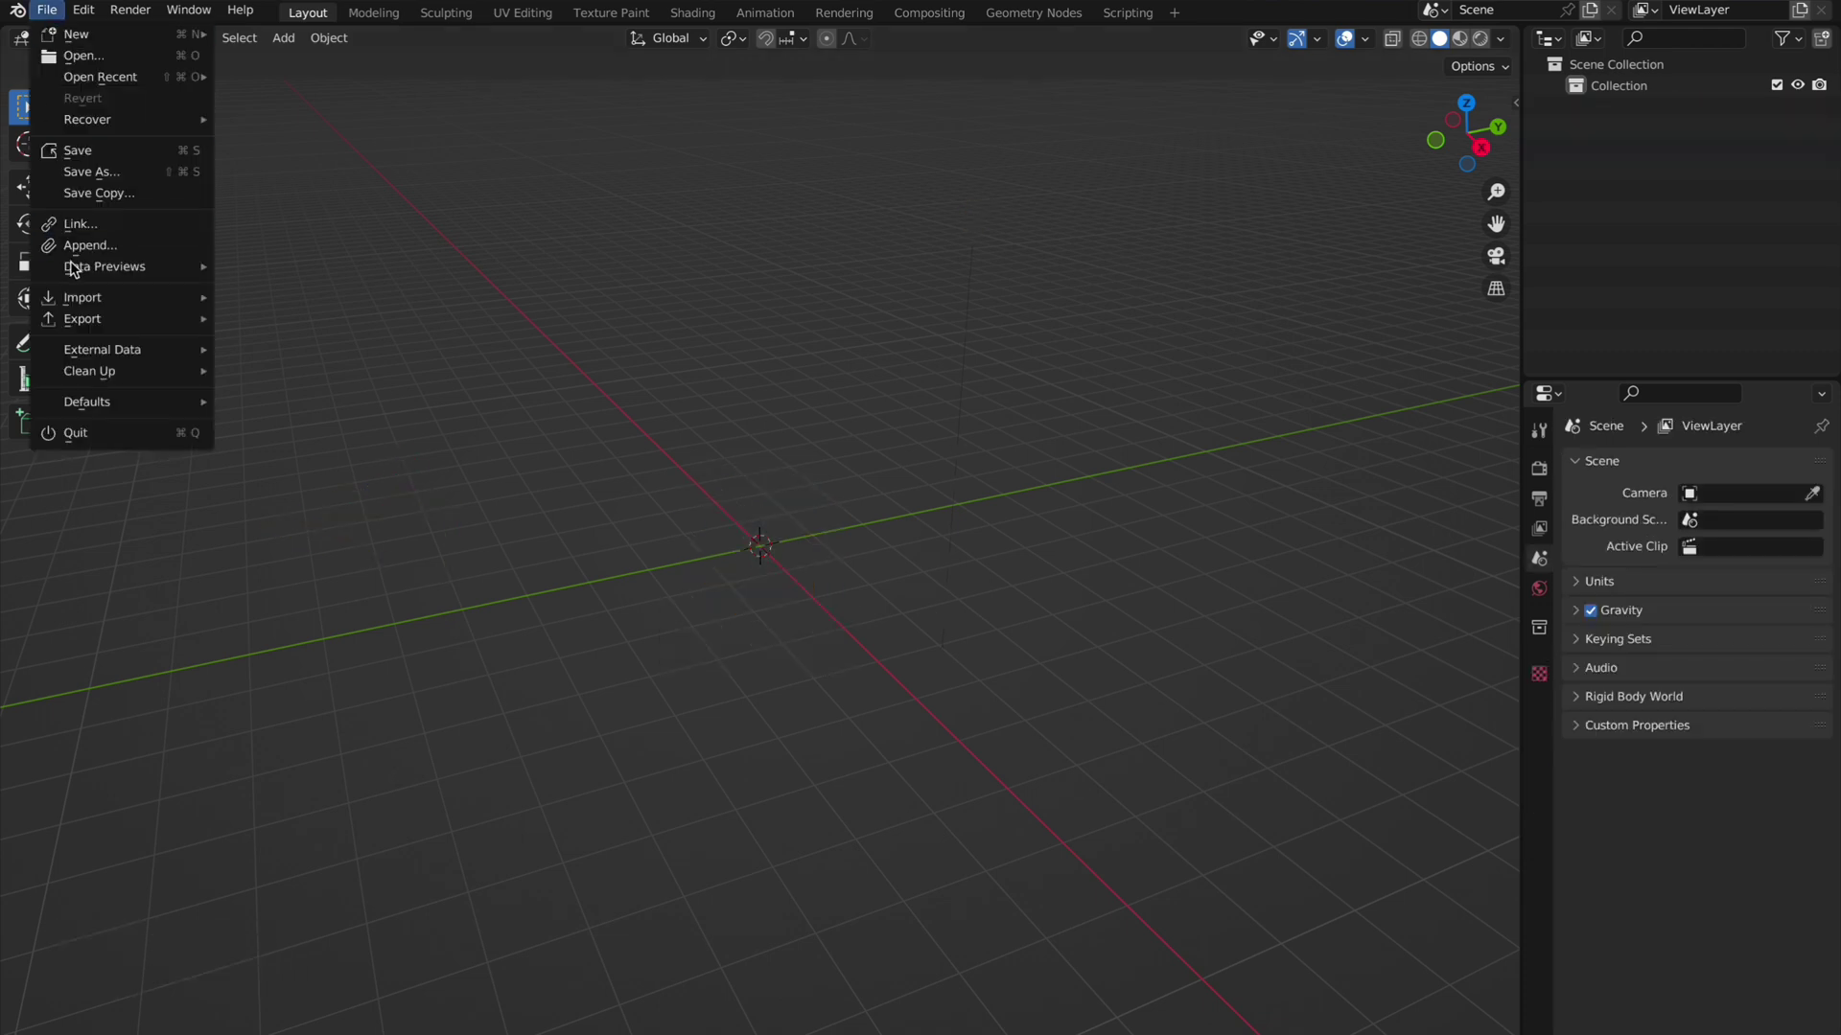
mouse_move(100, 301)
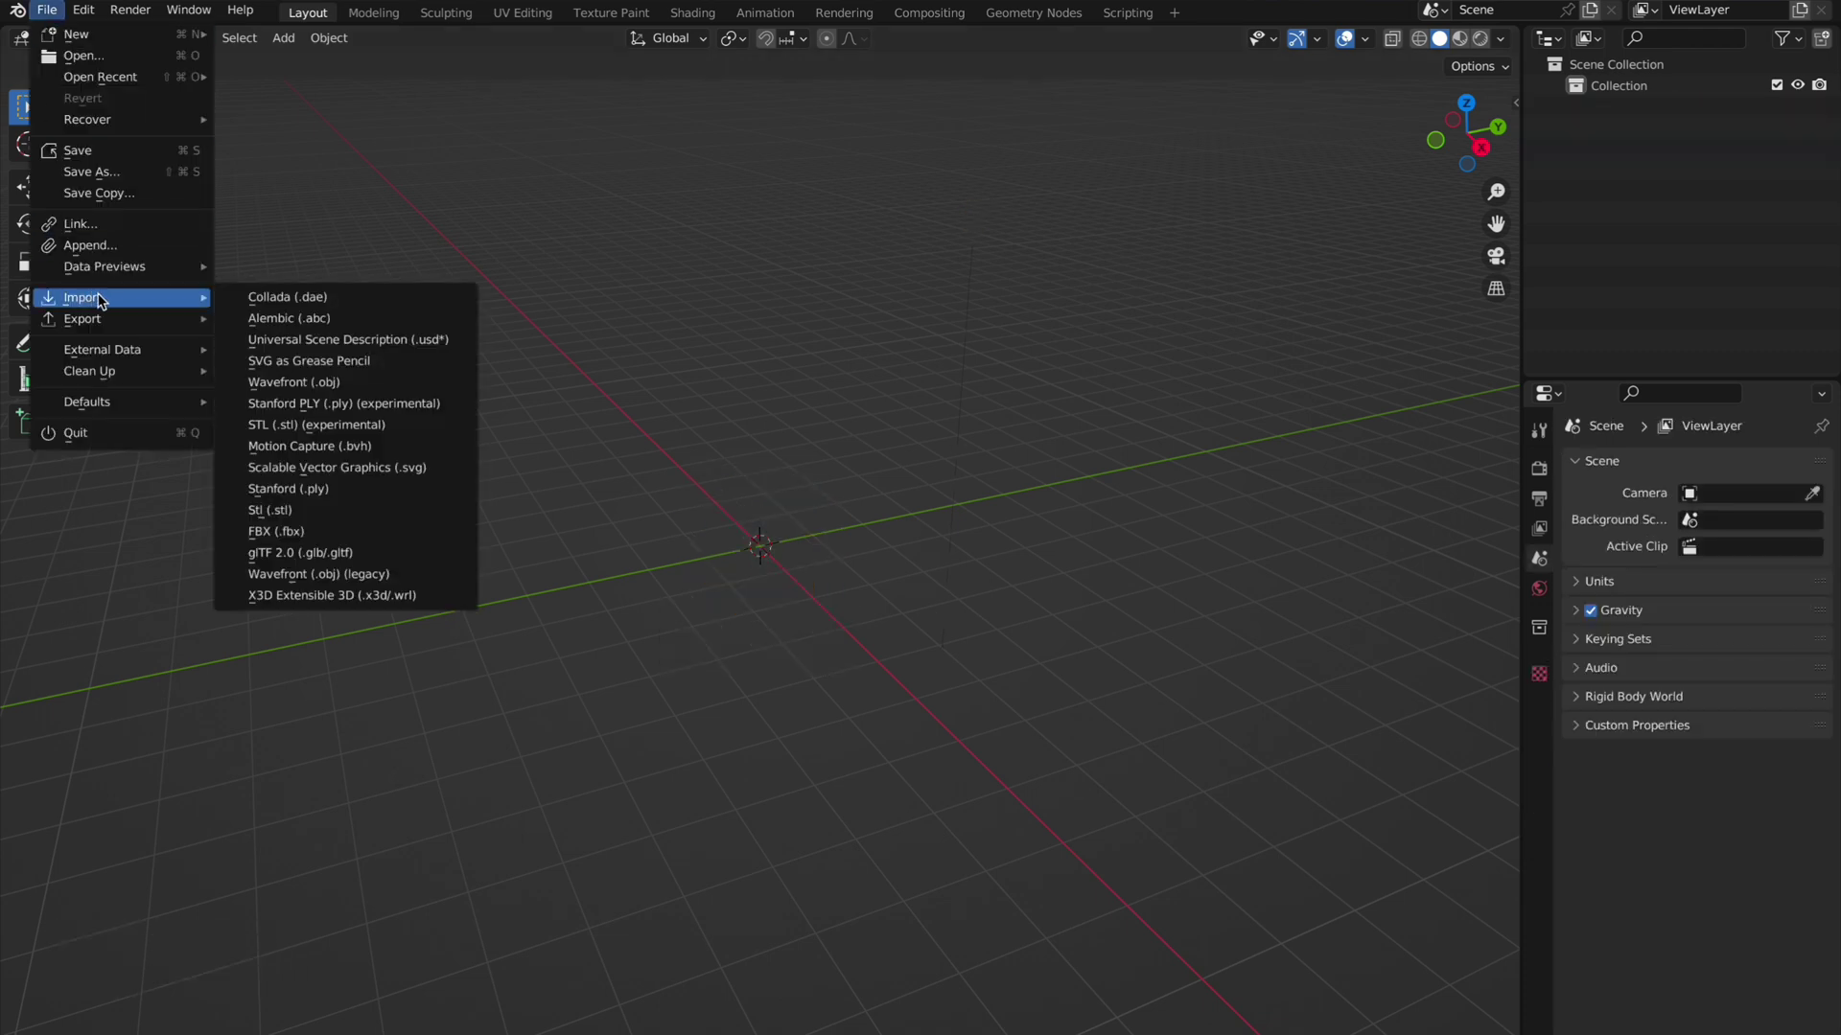
left_click(383, 560)
key("Return")
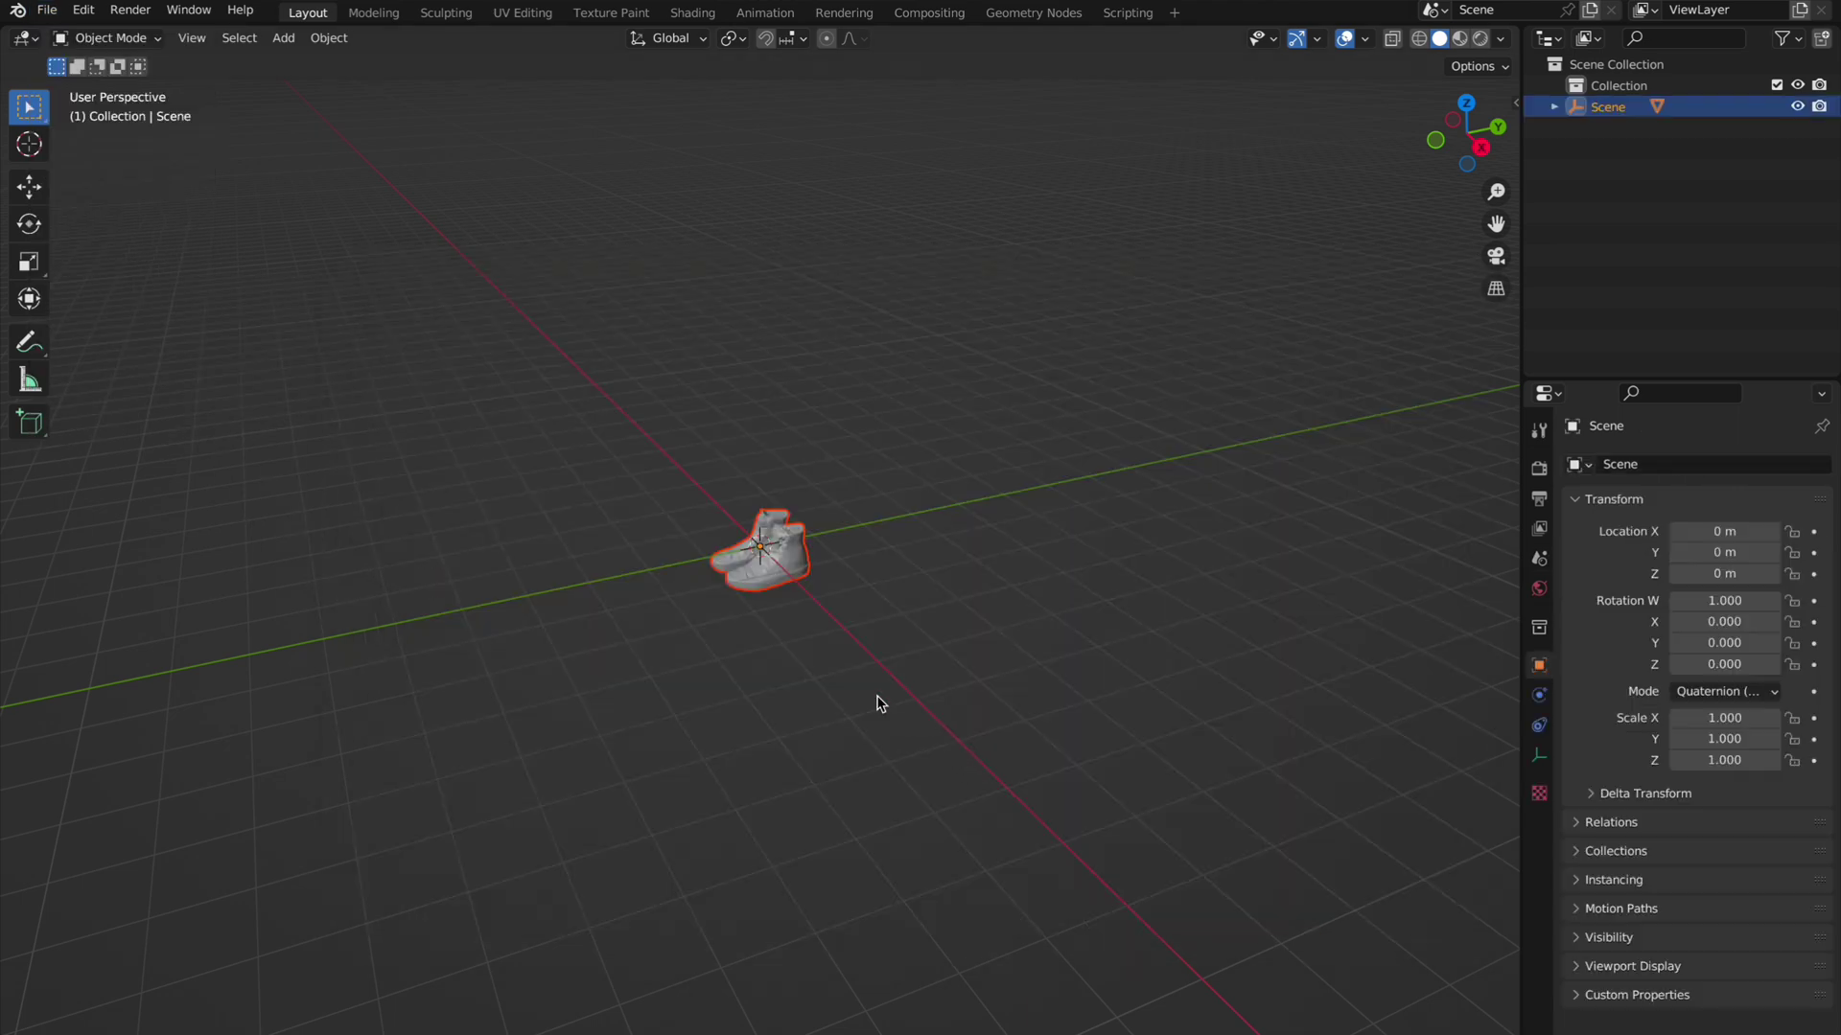
Step: Select the imported shoe mesh and display its textures with Material Preview shading
left_click_drag(789, 759, 1126, 720)
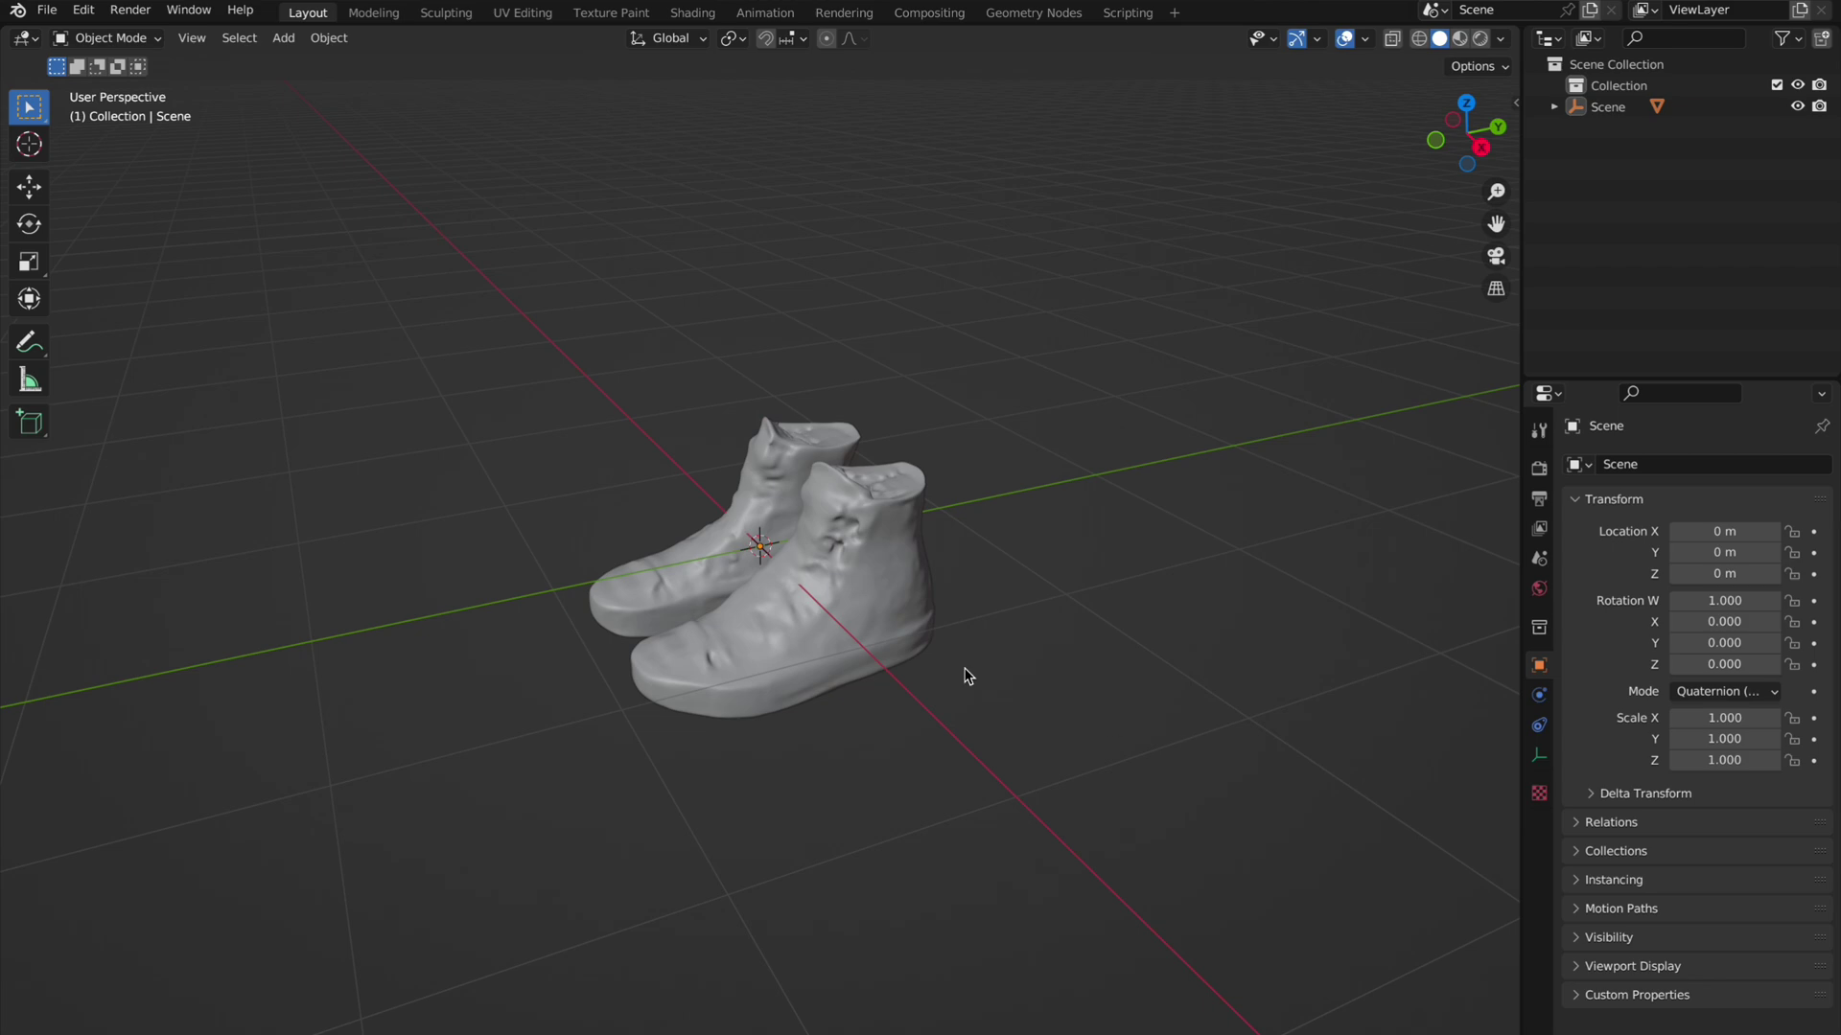
left_click(764, 634)
middle_click_drag(976, 738, 1390, 369)
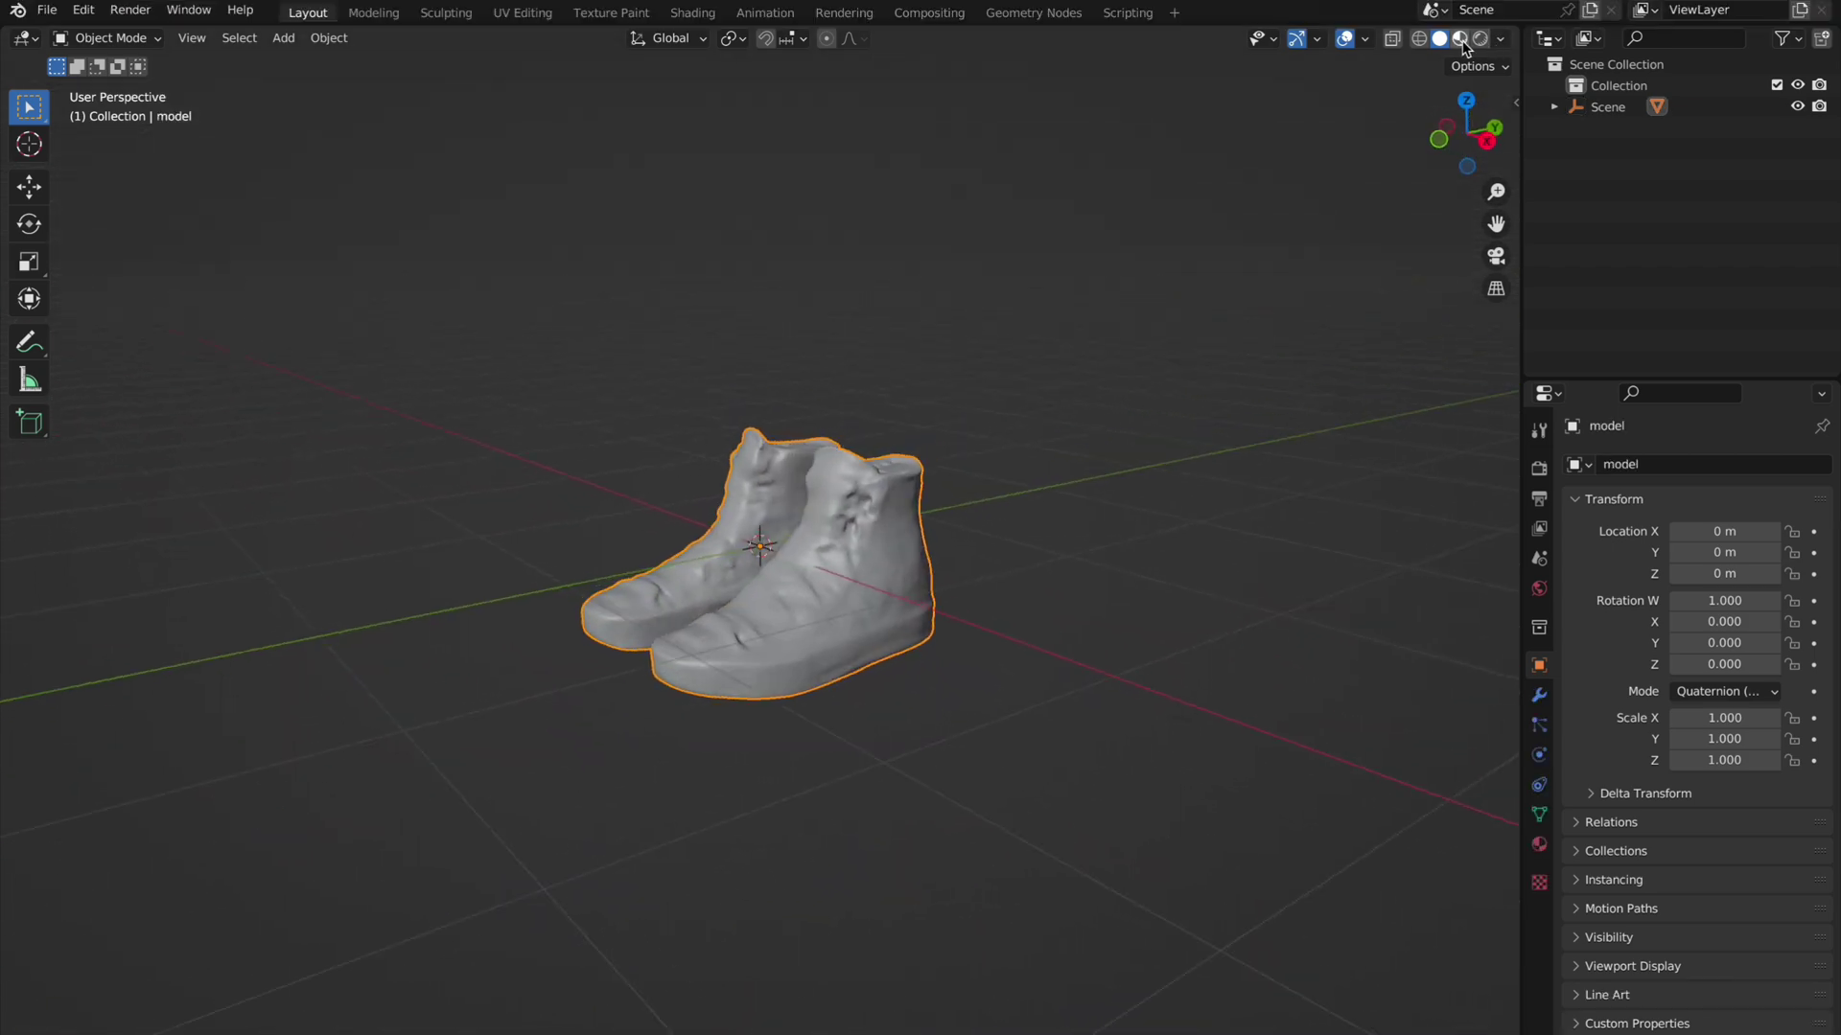
left_click(1460, 39)
middle_click_drag(1123, 677, 859, 631)
Step: Inspect the shoe mesh in Edit Mode and return to Object Mode
left_click(107, 38)
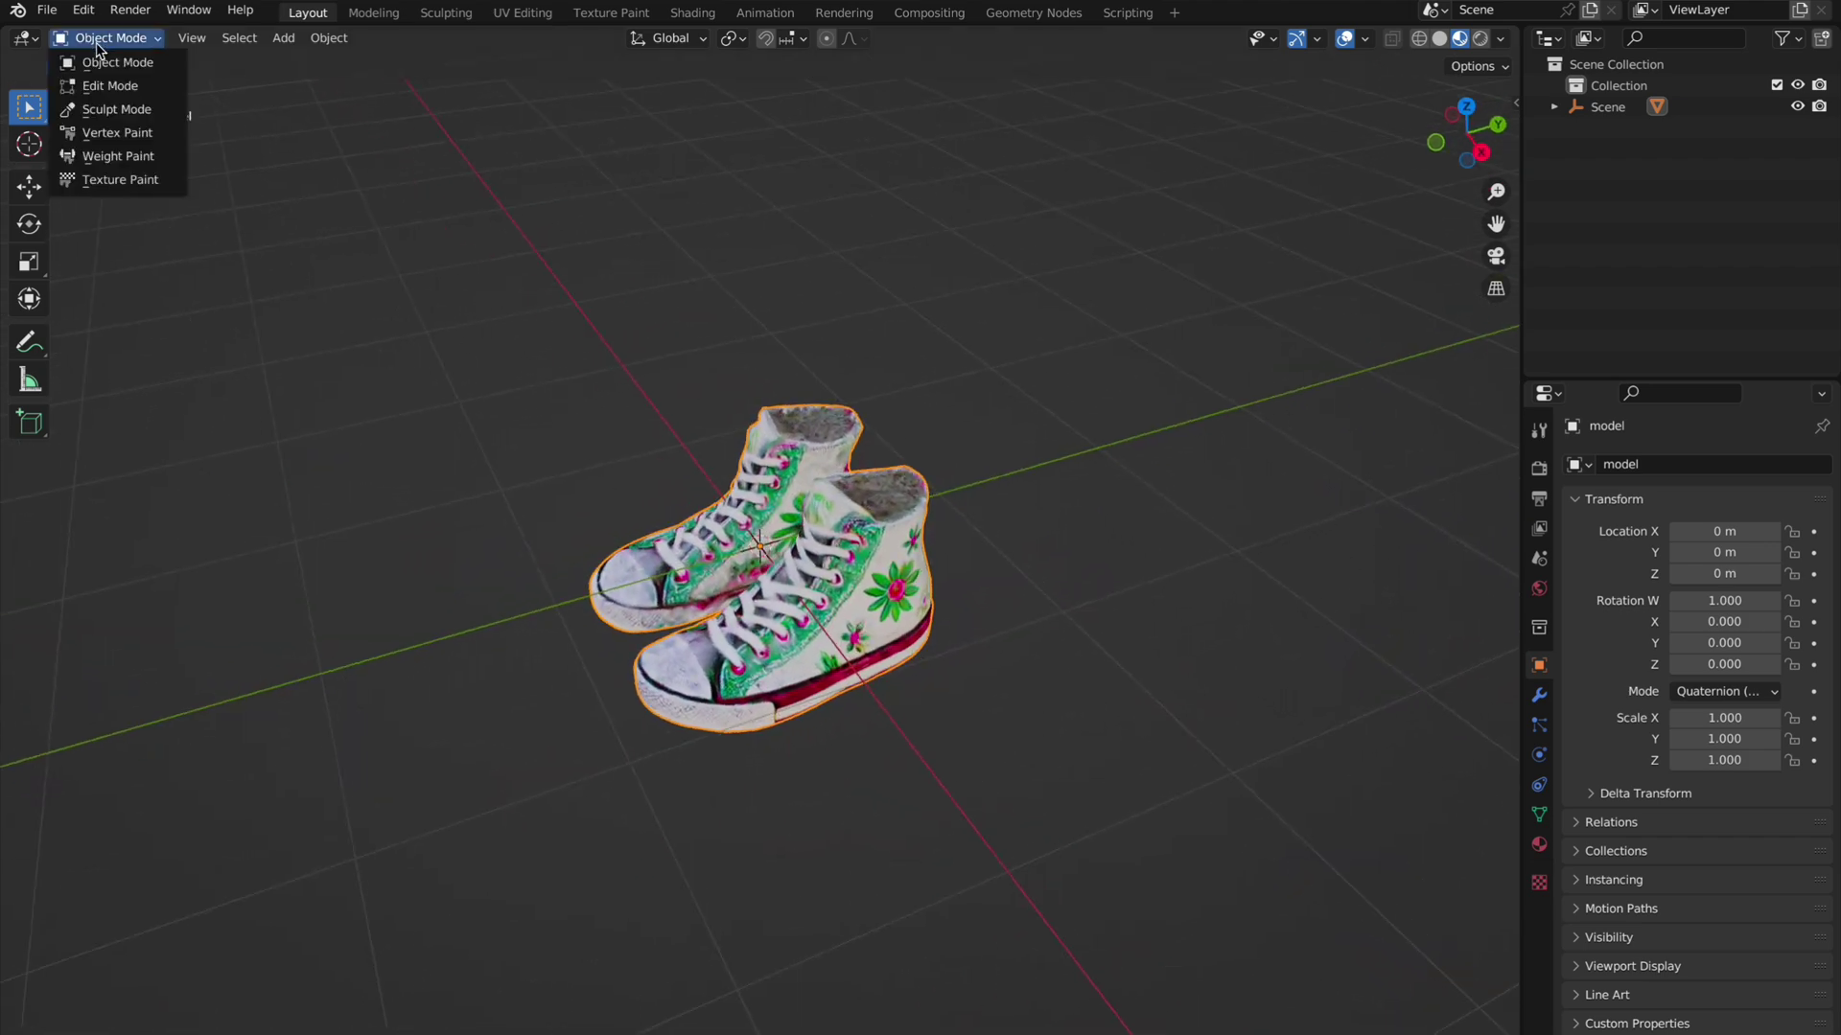
left_click(110, 83)
middle_click_drag(1068, 579, 1057, 547)
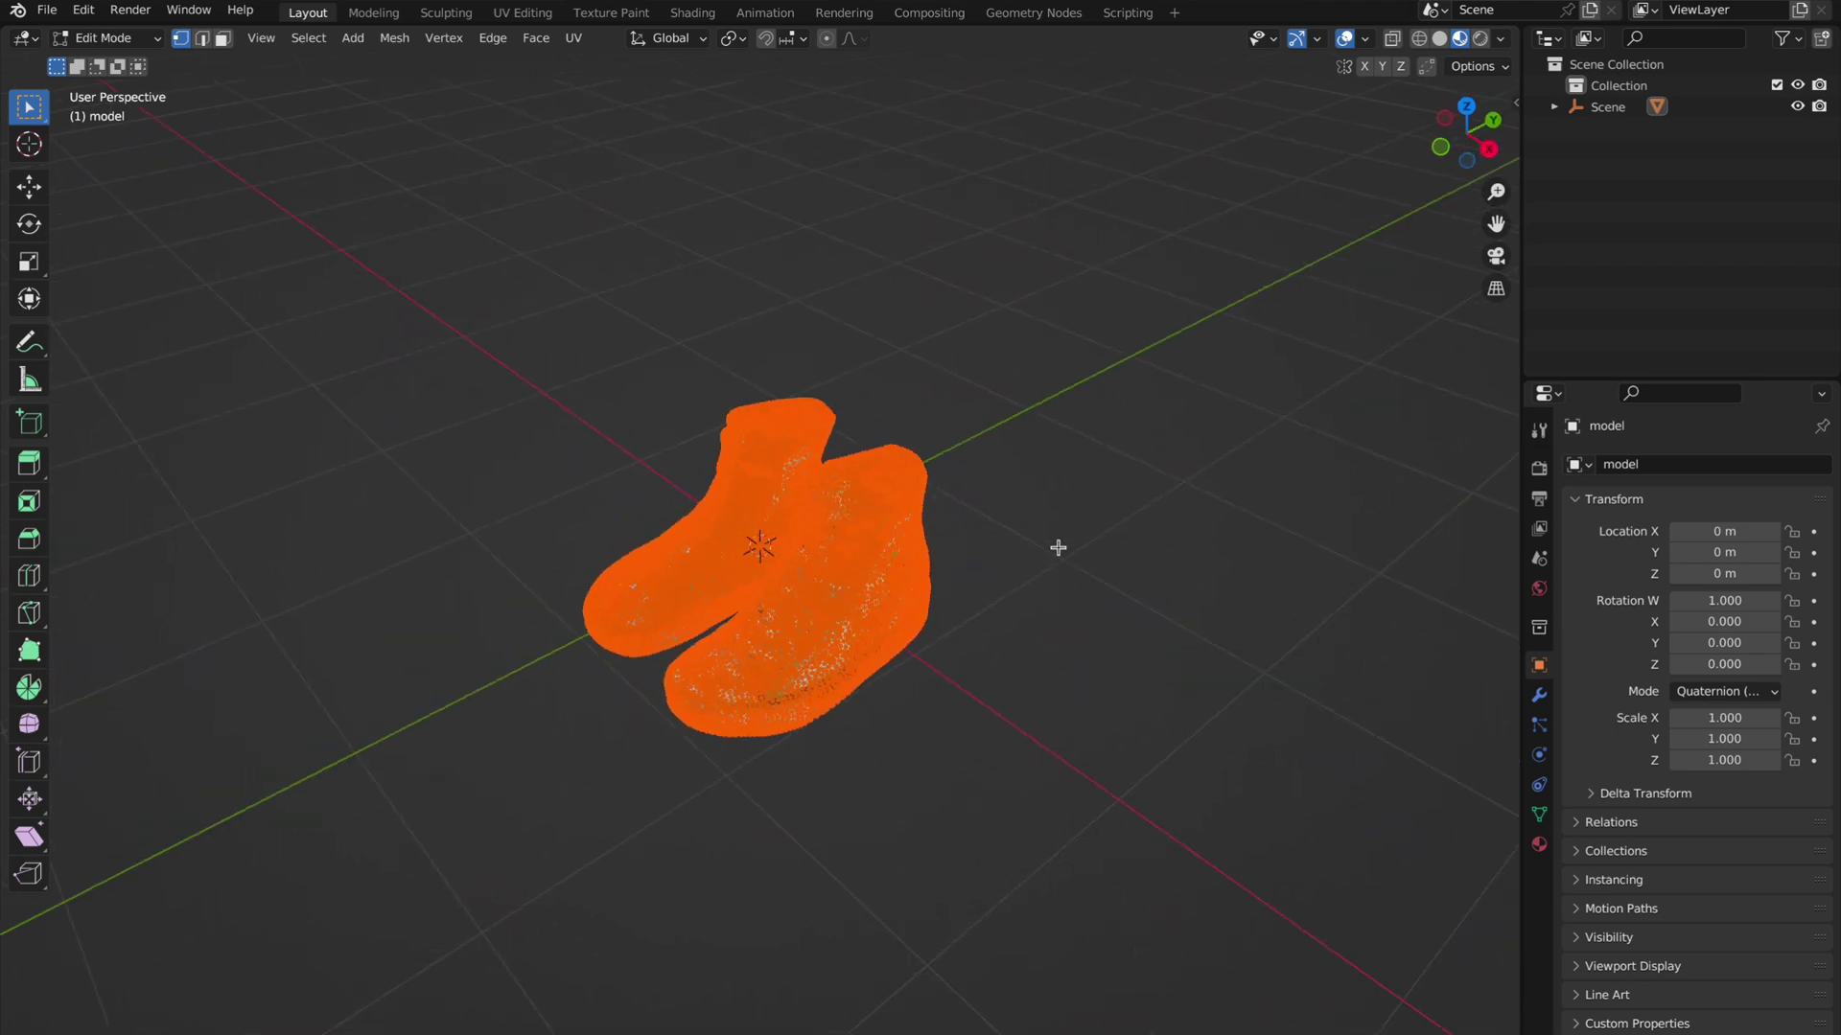
left_click(103, 37)
left_click(94, 62)
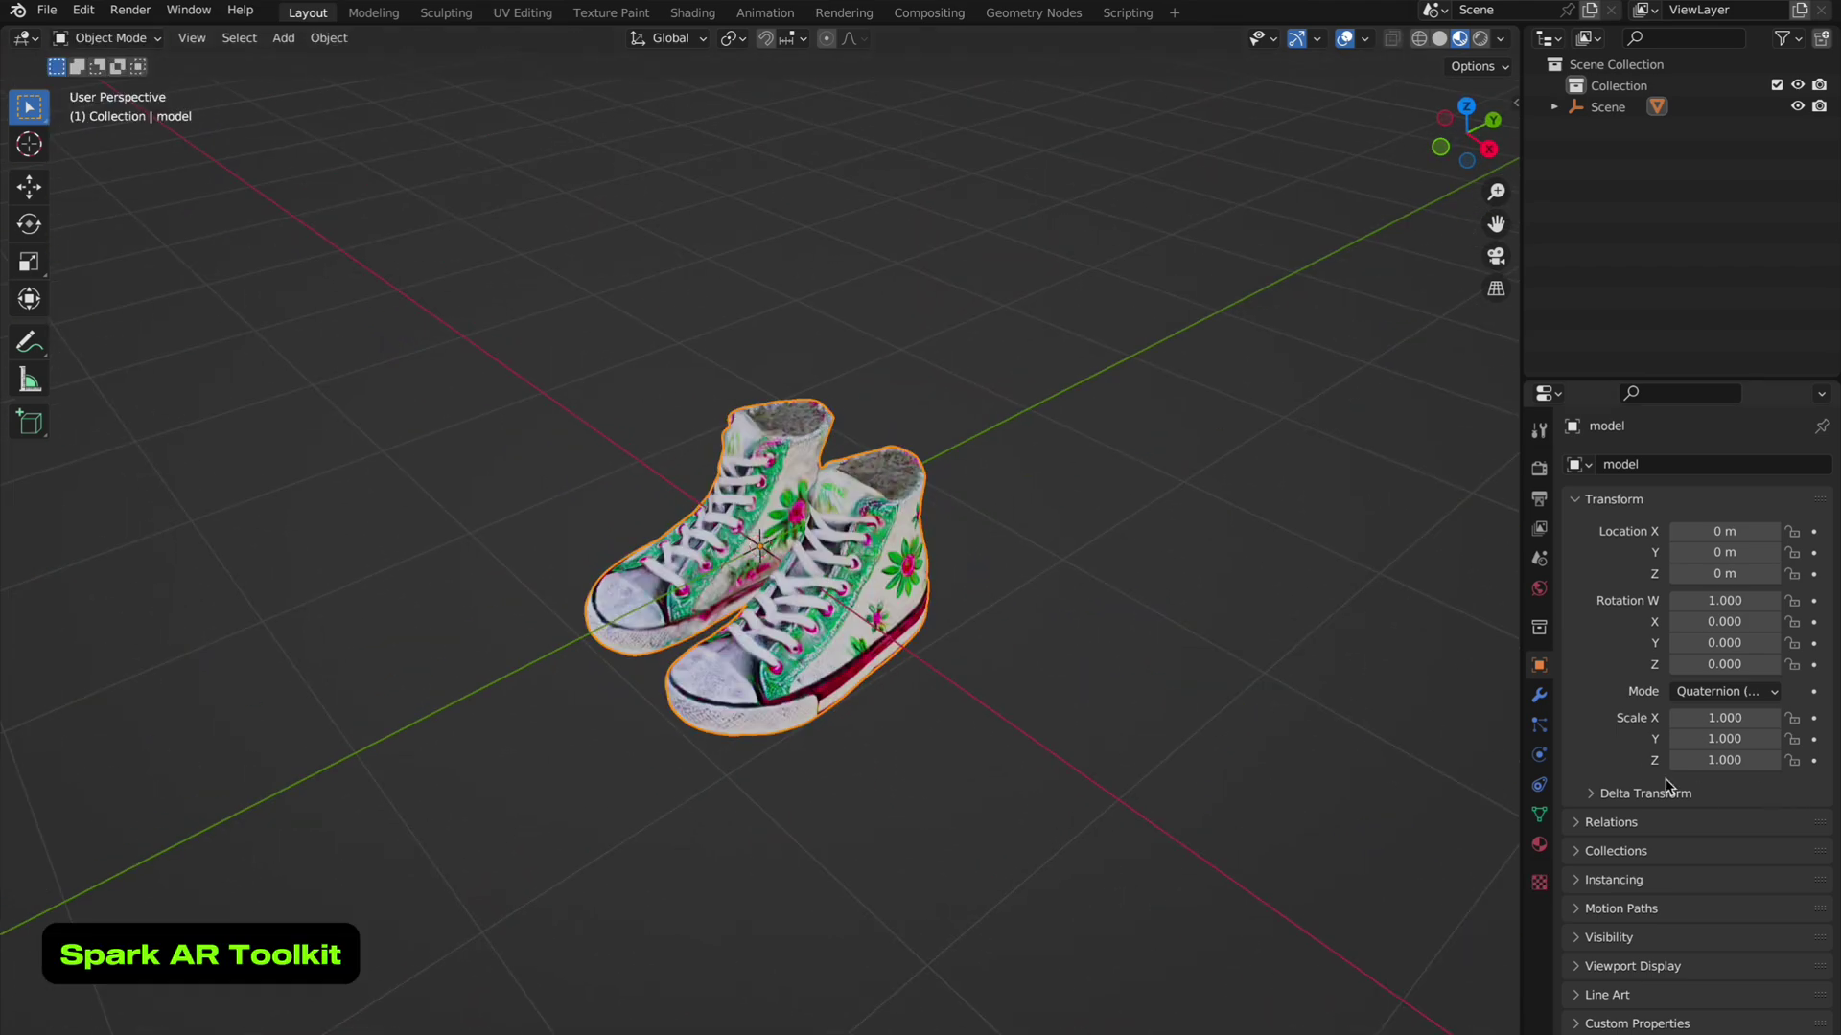
Step: Show the Spark AR Toolkit settings for the selected shoe model
key("n")
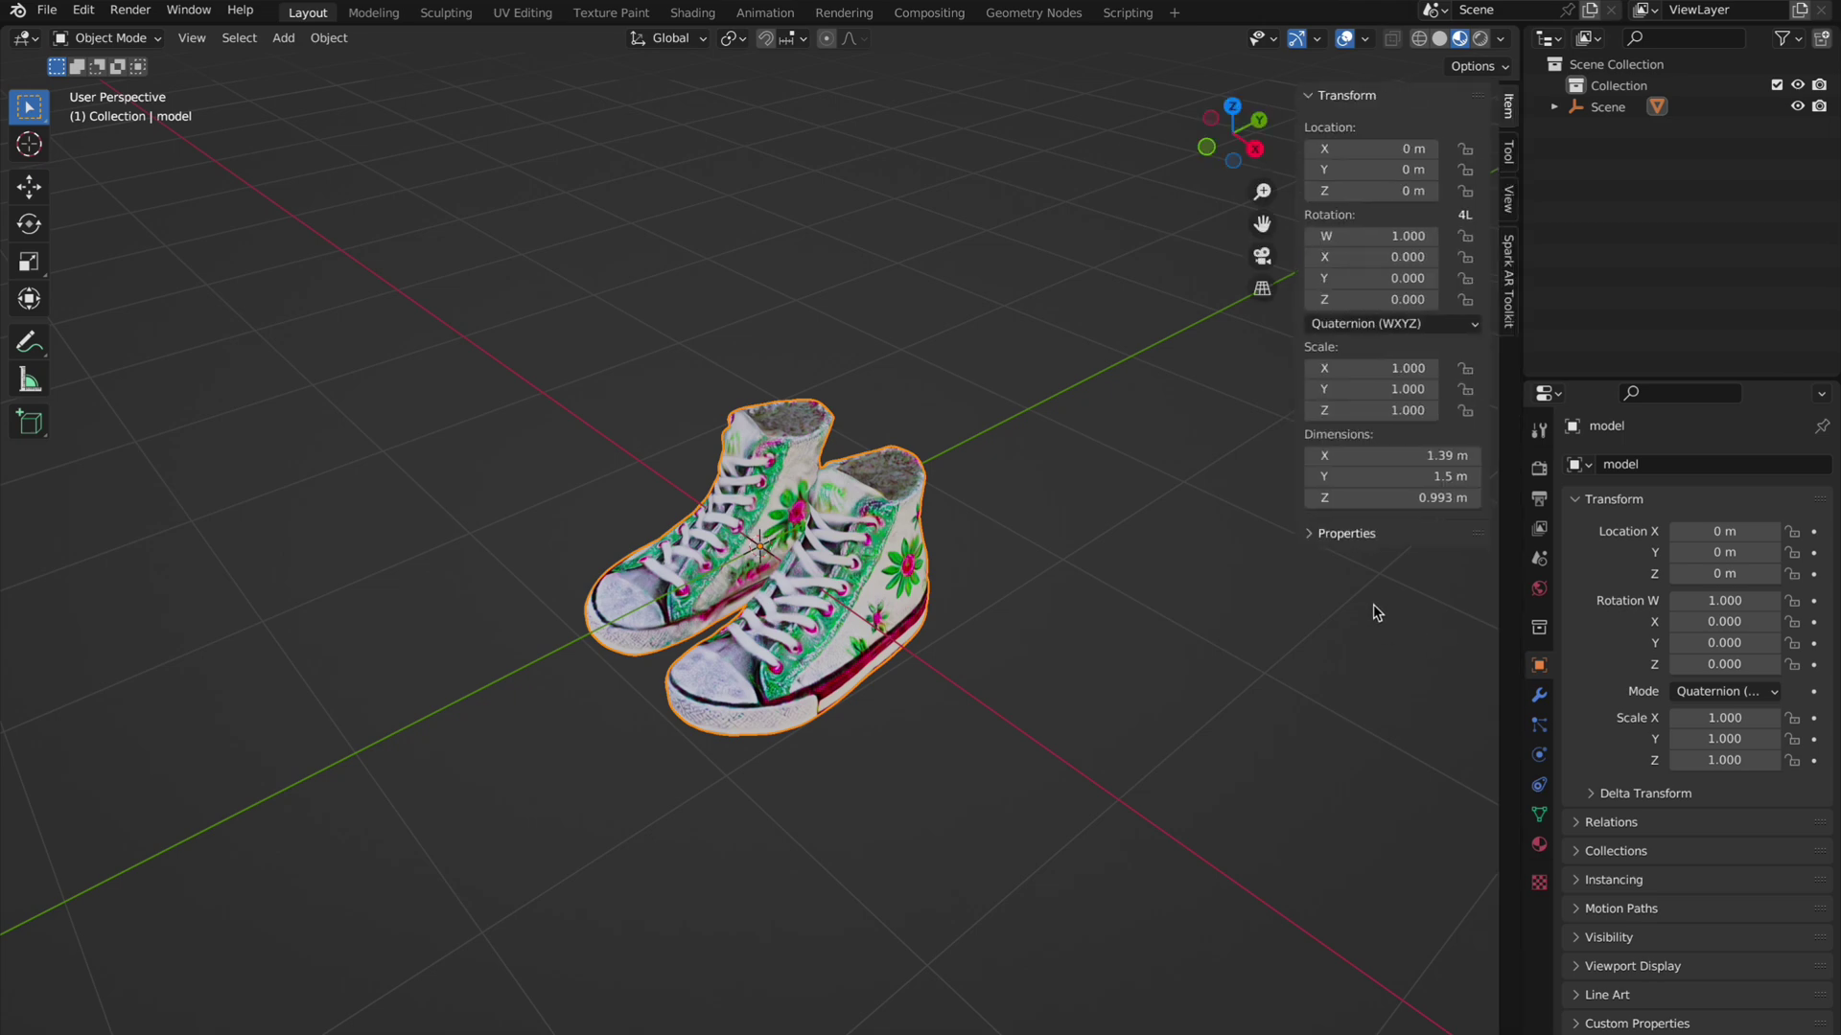
left_click(1509, 275)
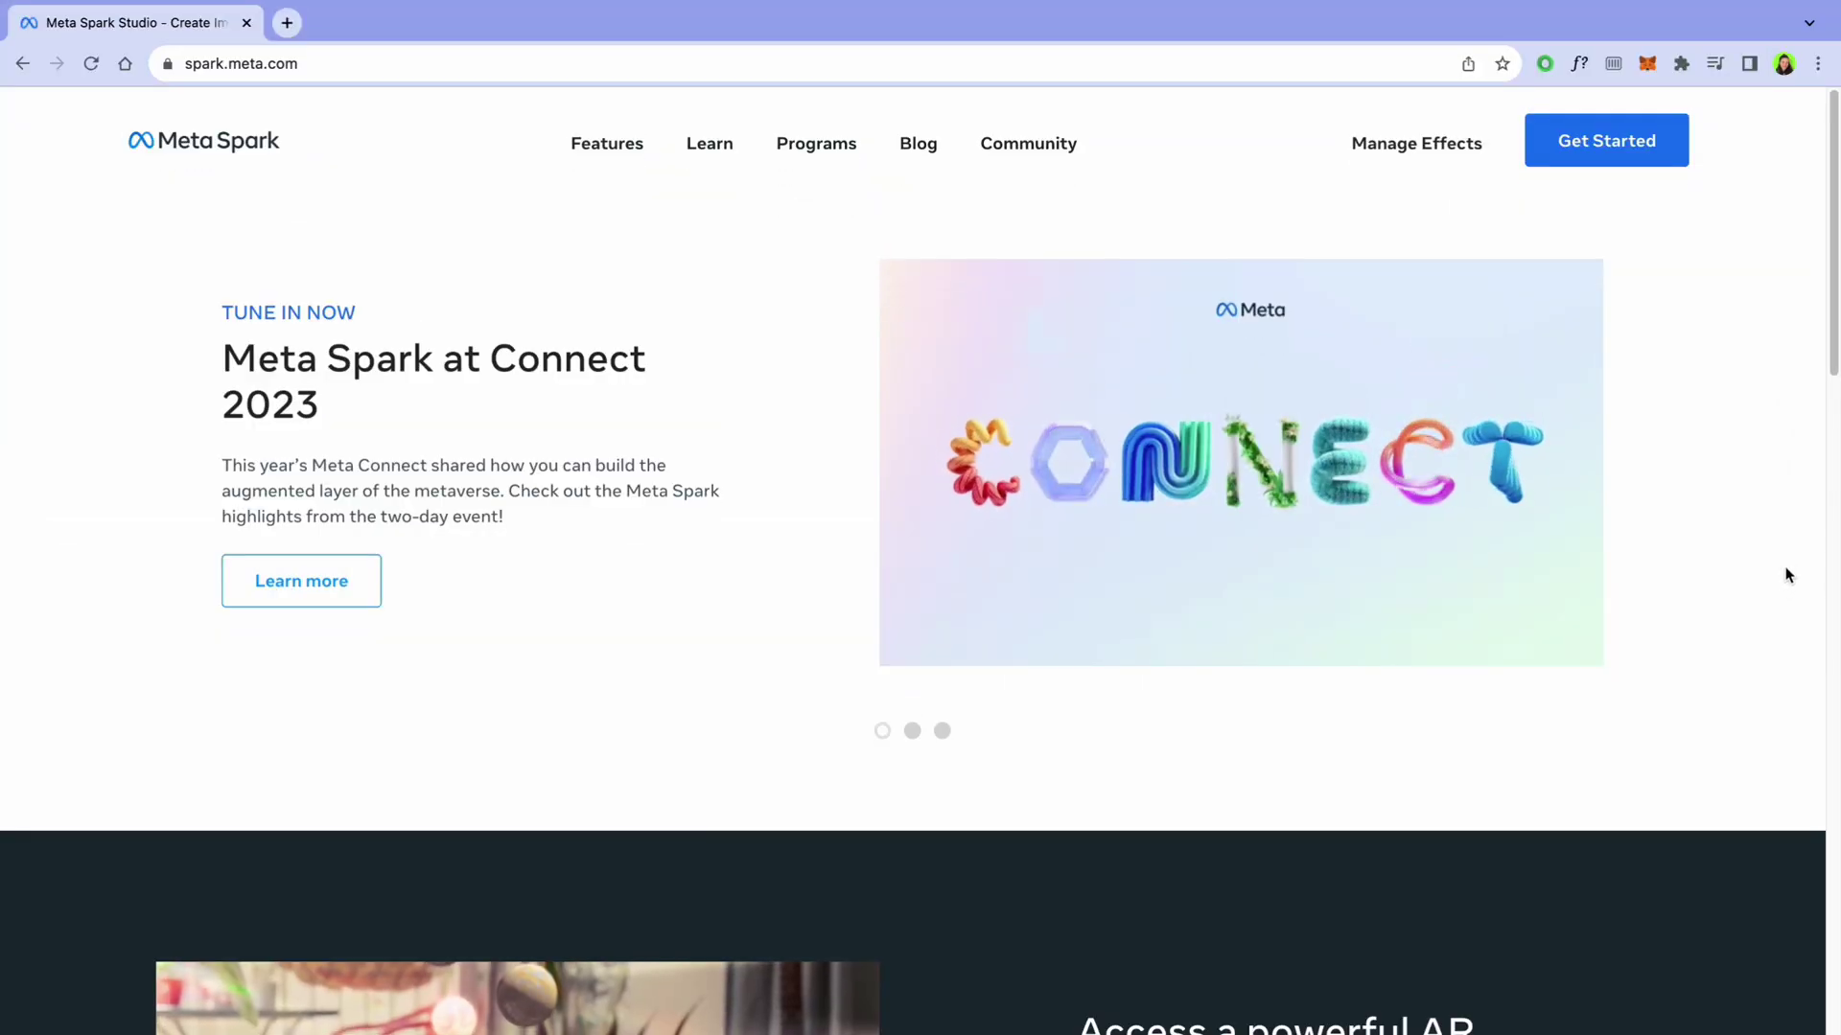
Step: Switch to the Meta Spark website and search its Learn documentation for "plugin"
left_click(709, 153)
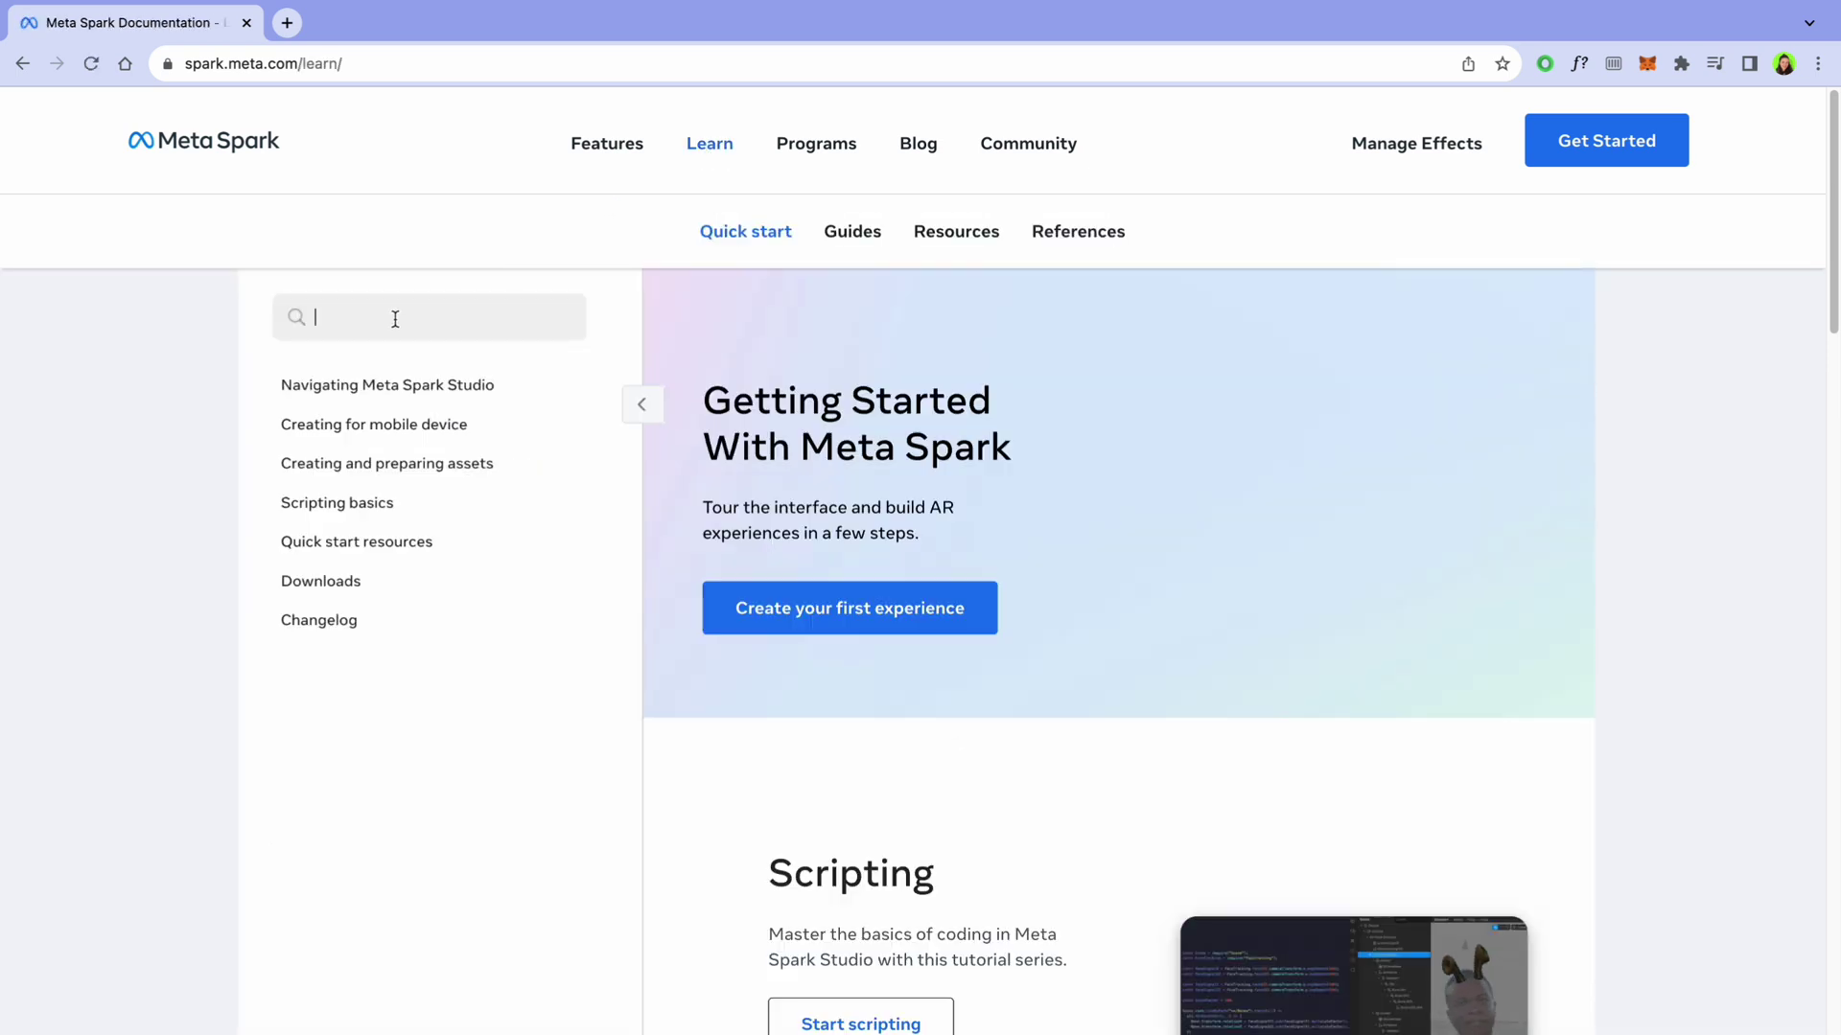
type("plug")
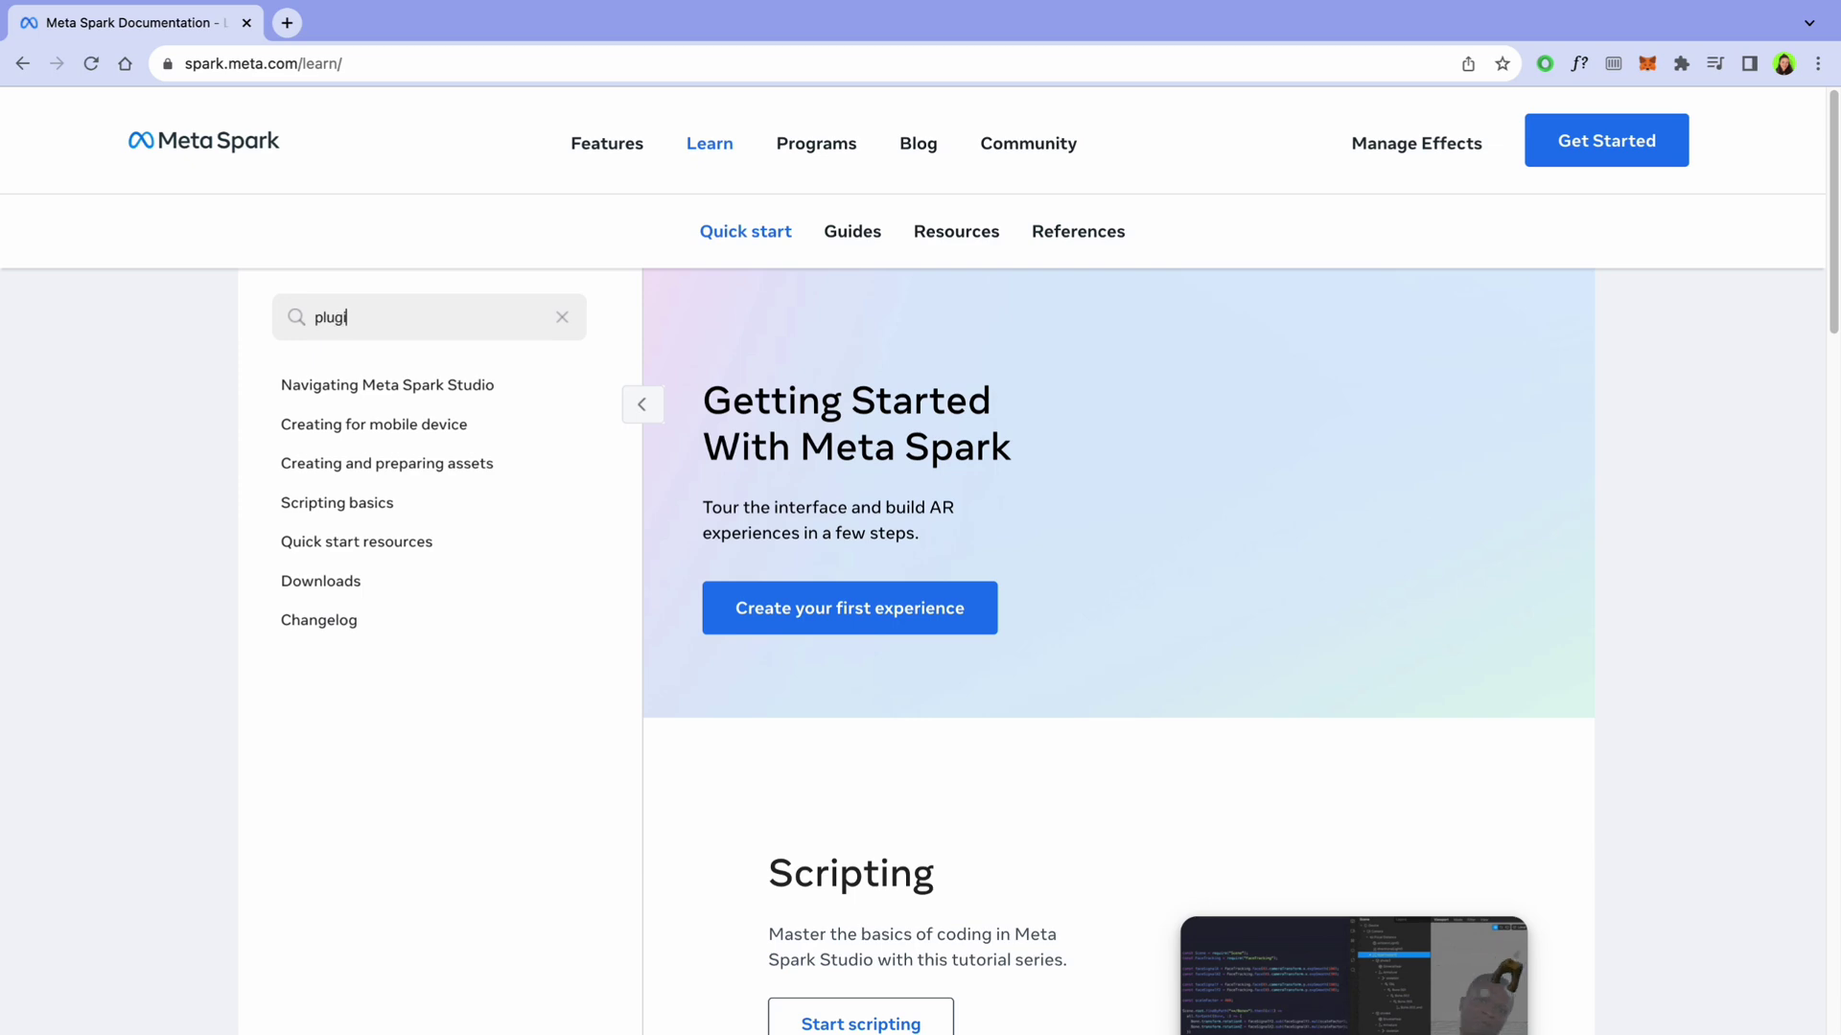
type("in")
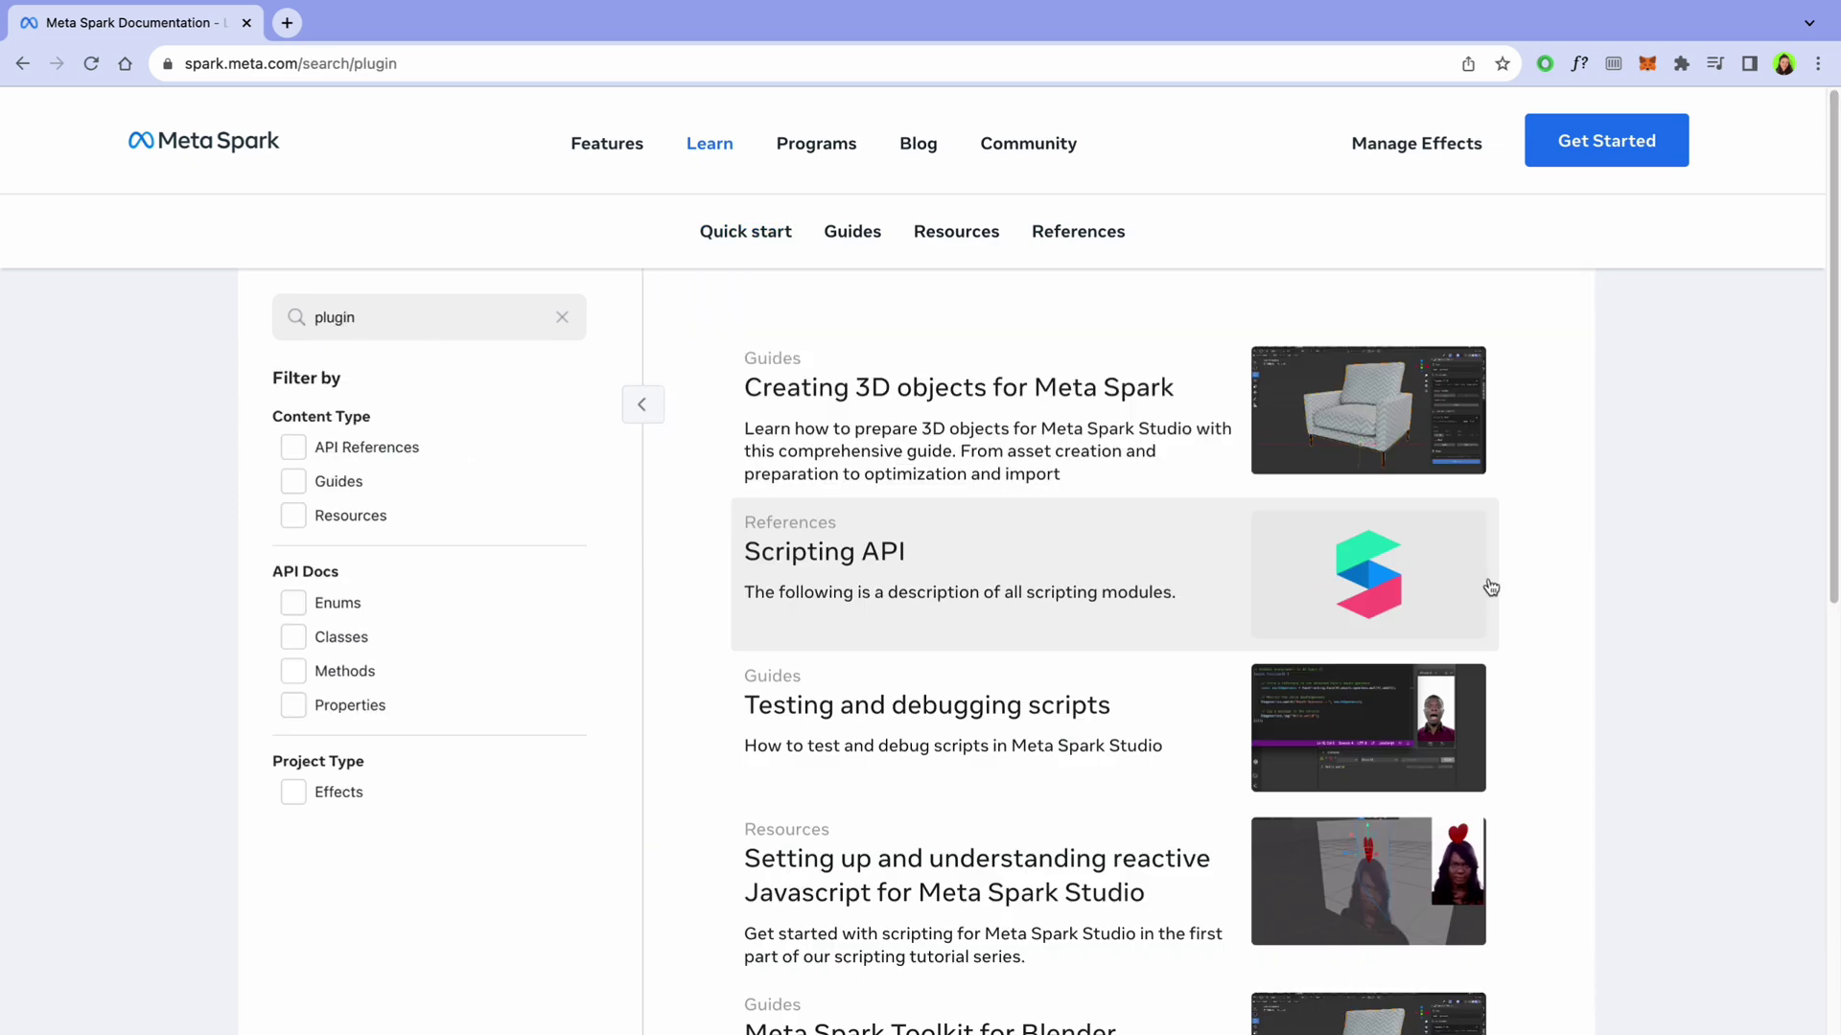
Step: Open the Meta Spark Toolkit for Blender guide and review how to download and install the toolkit
scroll(1487, 586, "down", 10)
scroll(1488, 587, "up", 8)
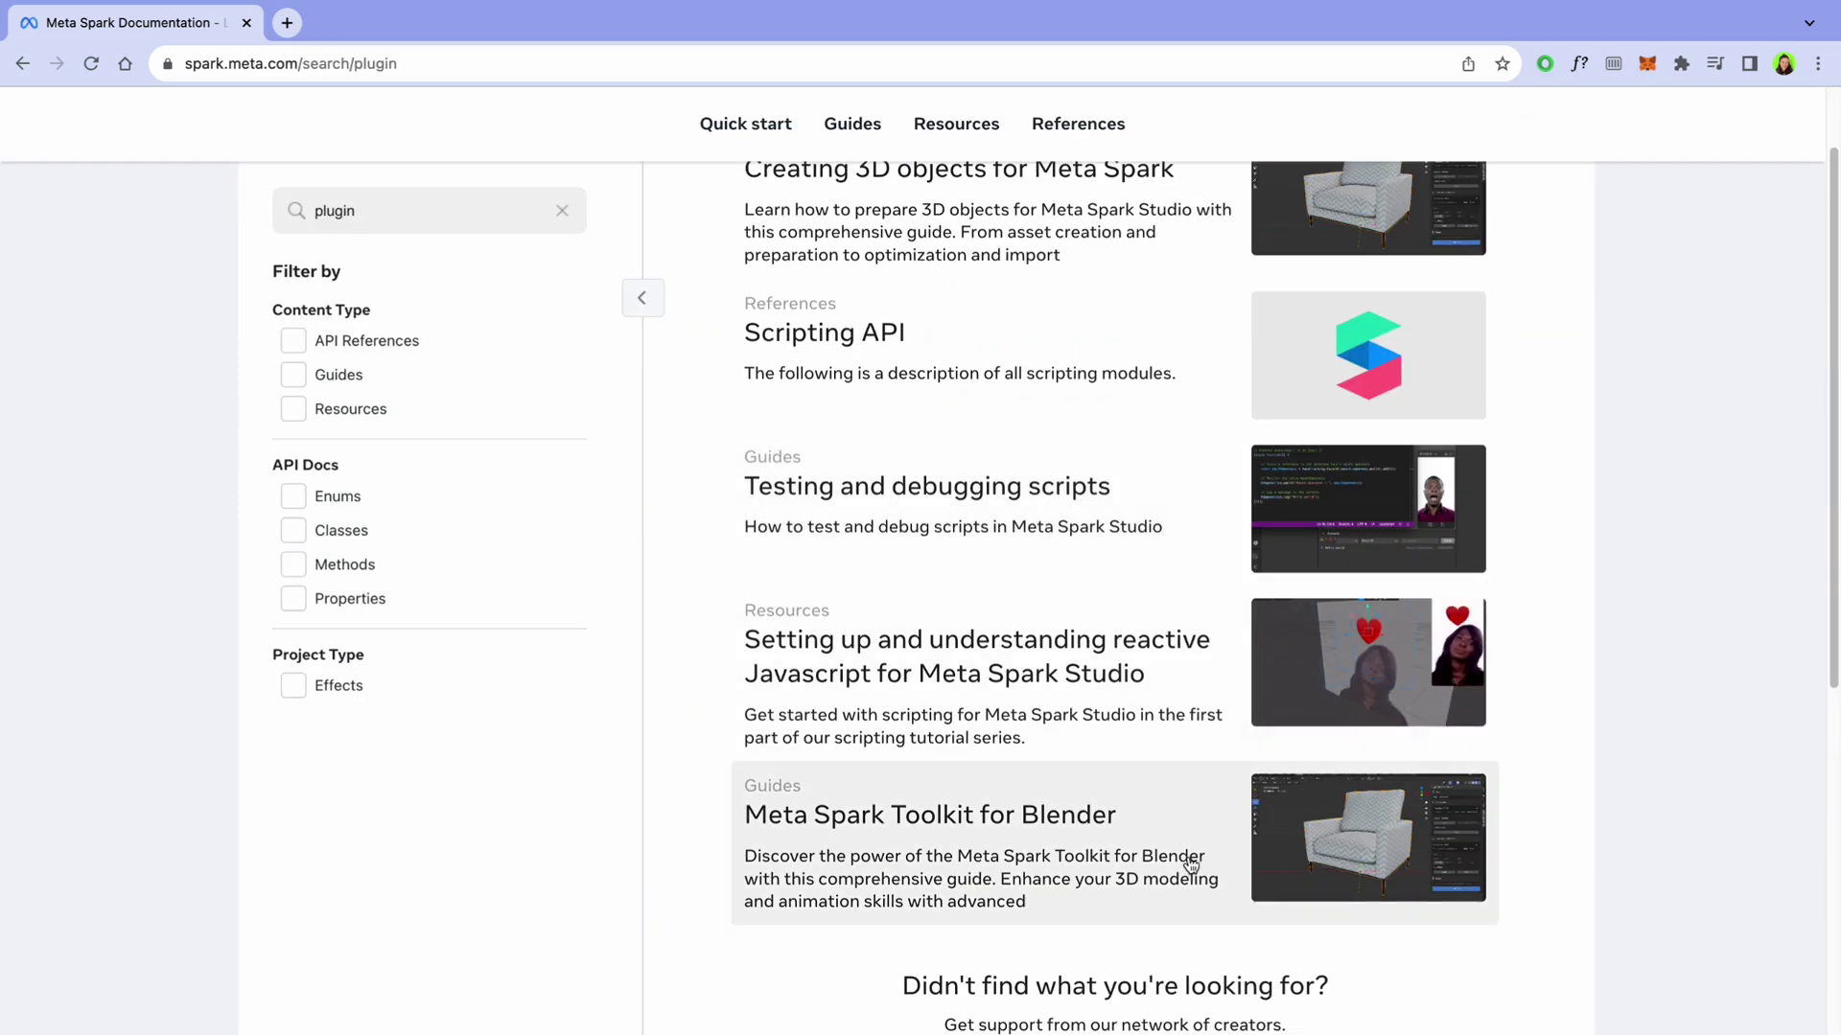
left_click(1111, 864)
scroll(1510, 583, "down", 10)
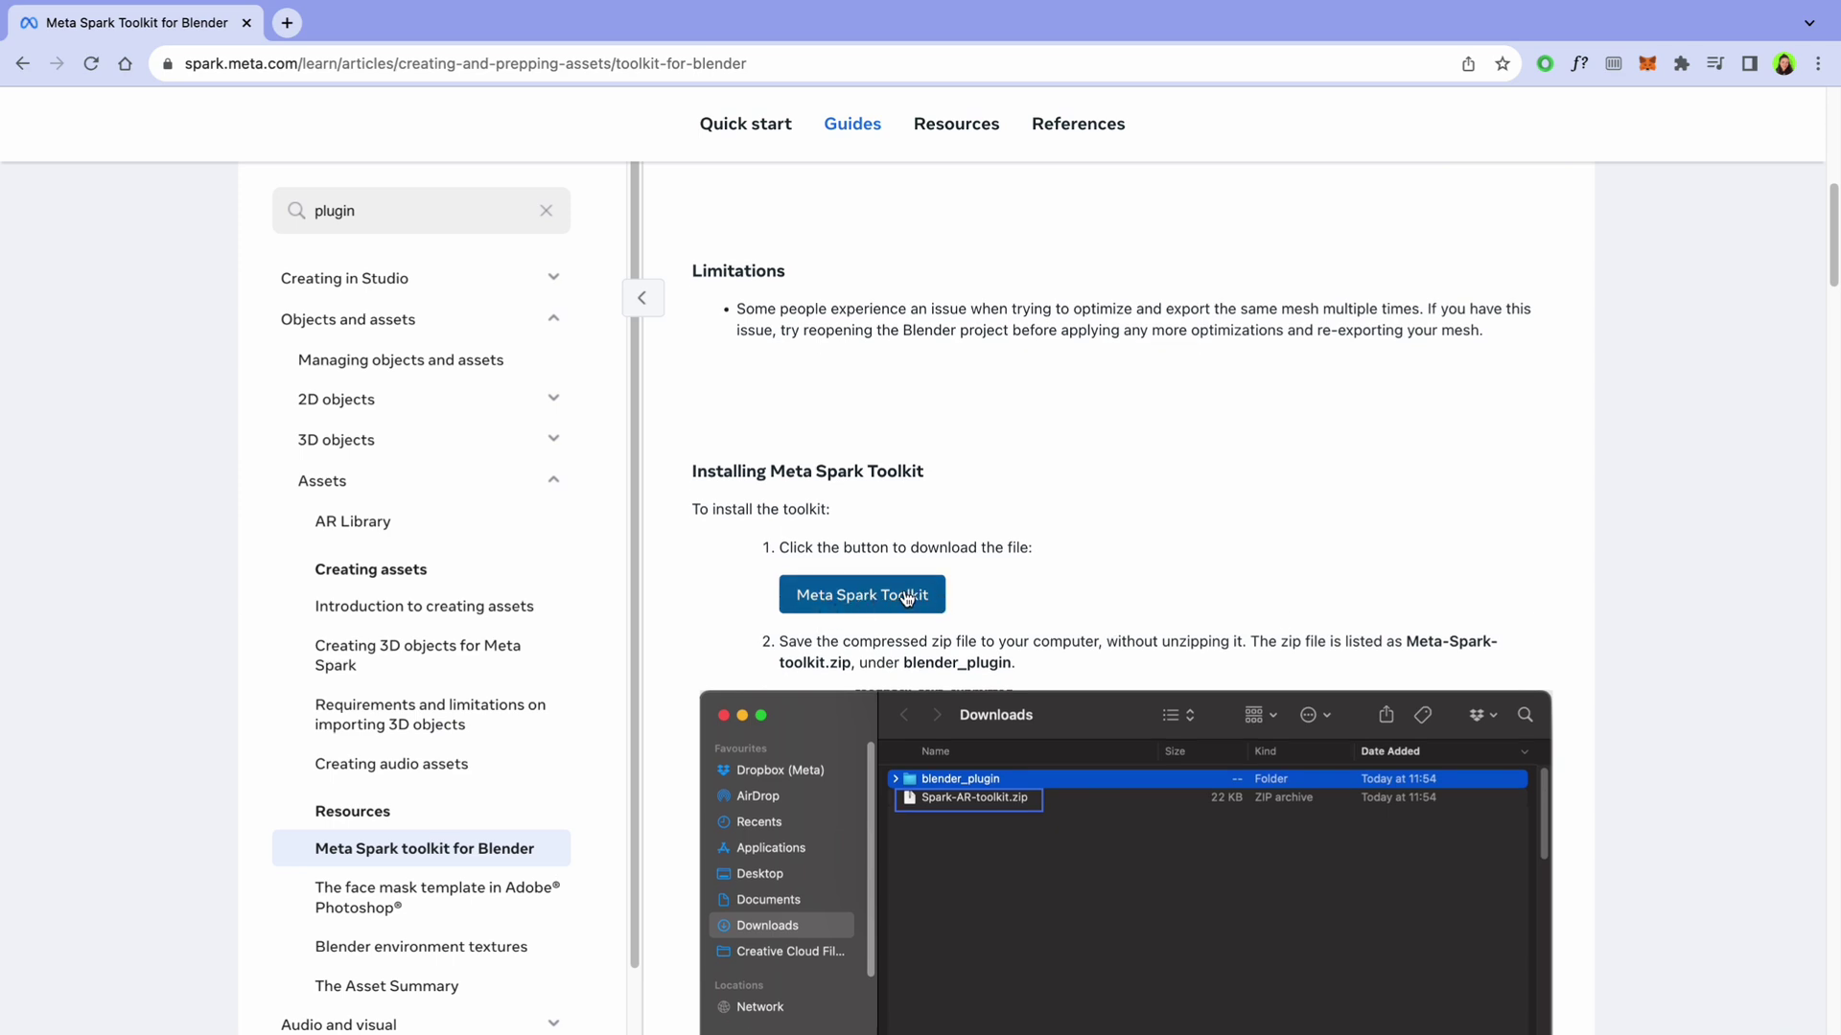
scroll(1081, 676, "down", 15)
scroll(1083, 676, "down", 20)
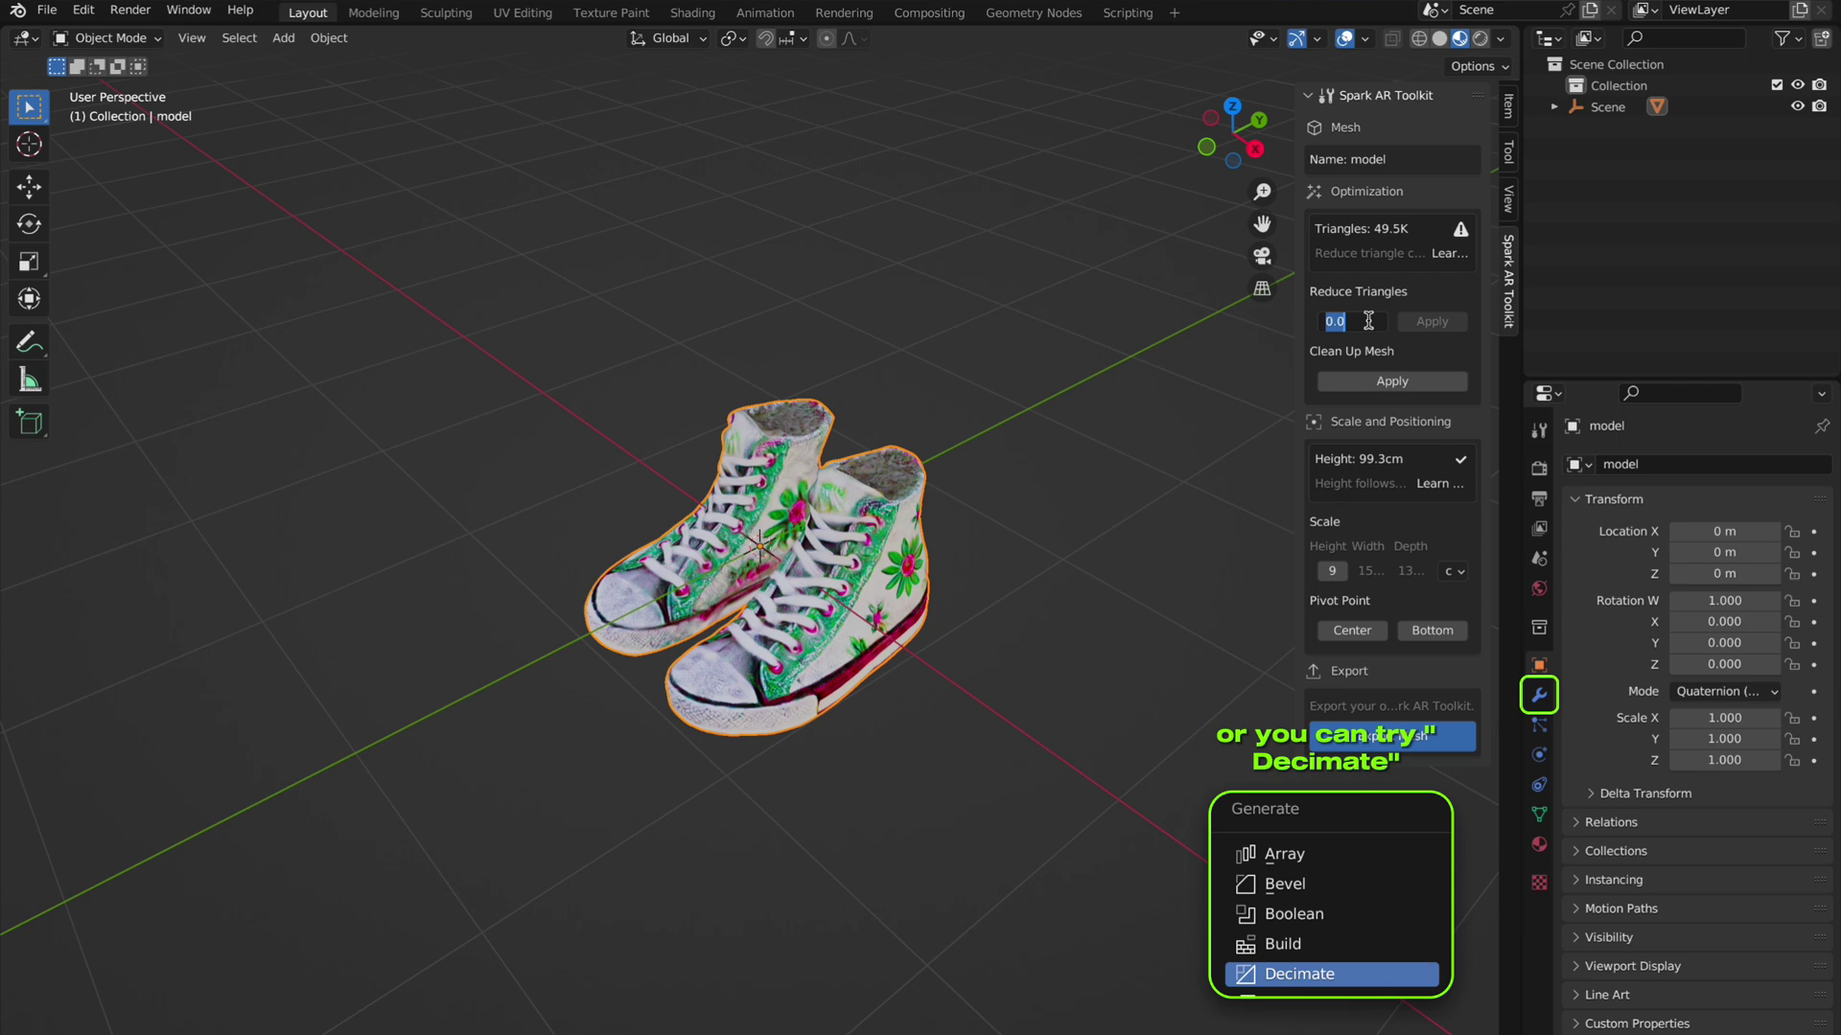
Step: Switch back to Blender and set the Spark AR Toolkit's Reduce Triangles value to 50 for the shoe model
type("50")
key("Return")
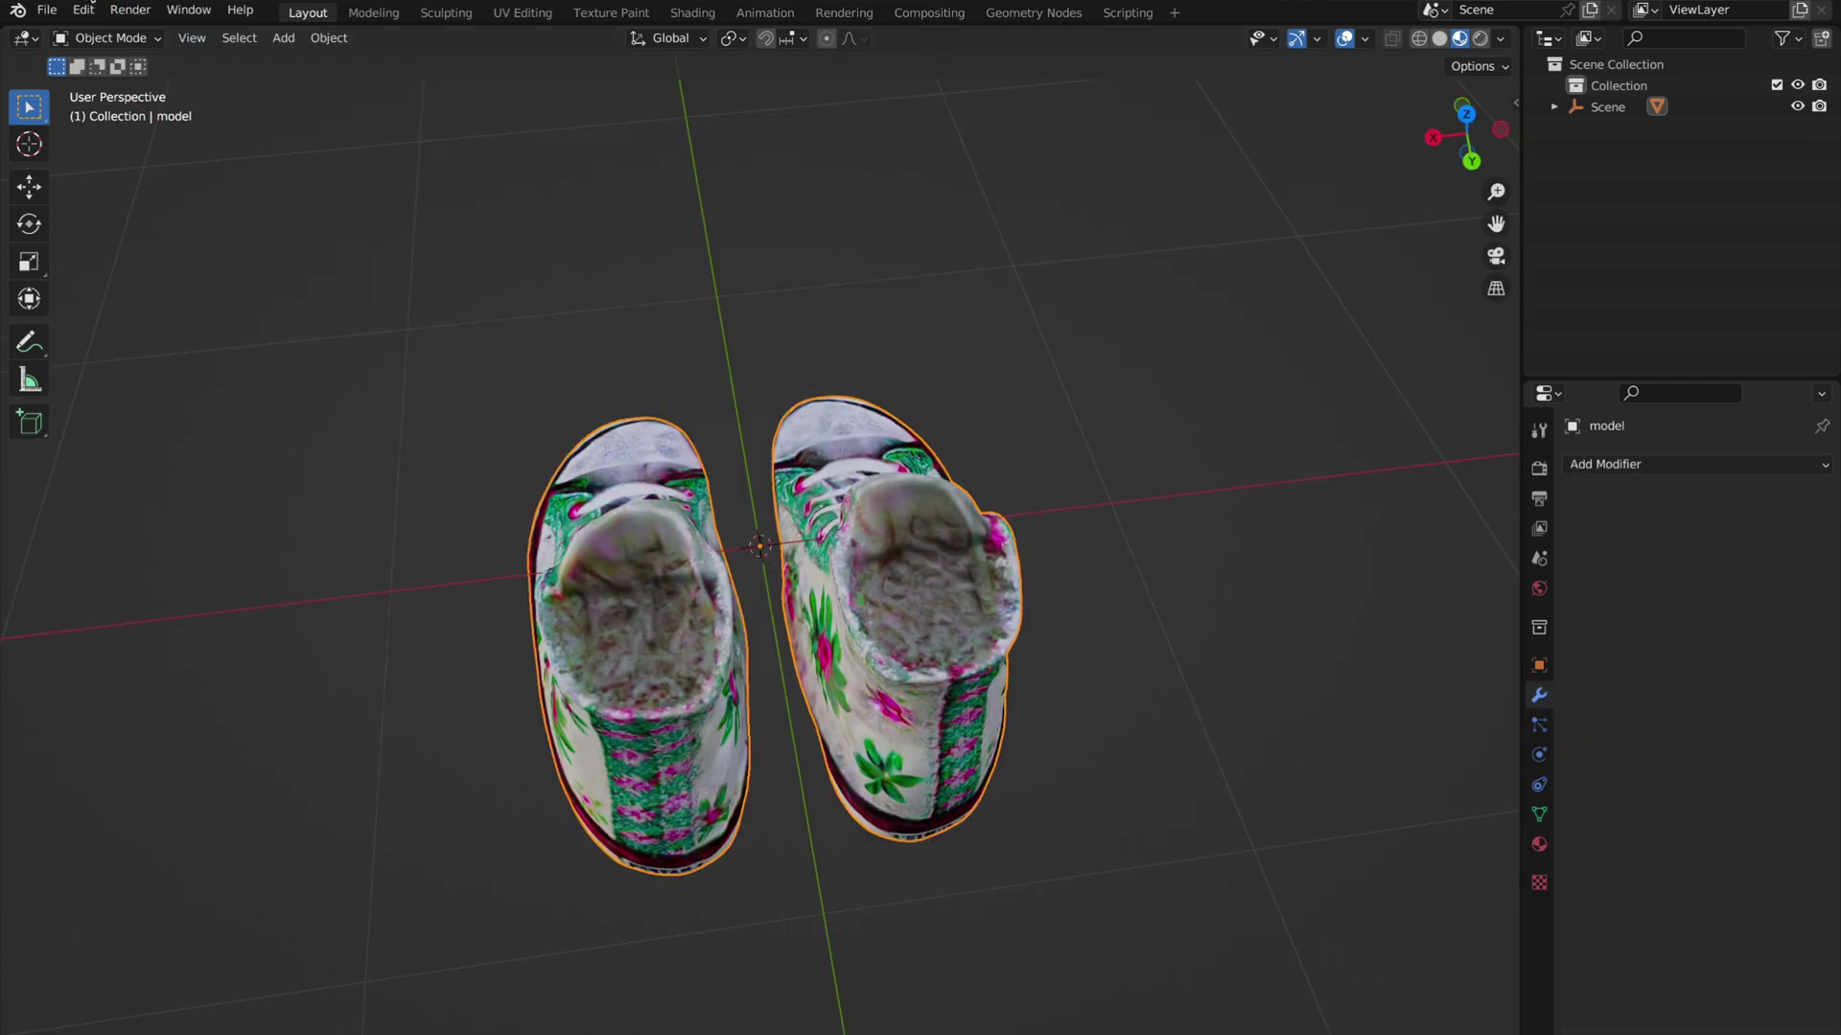
Step: Put the shoe model into Sculpt Mode
left_click(107, 38)
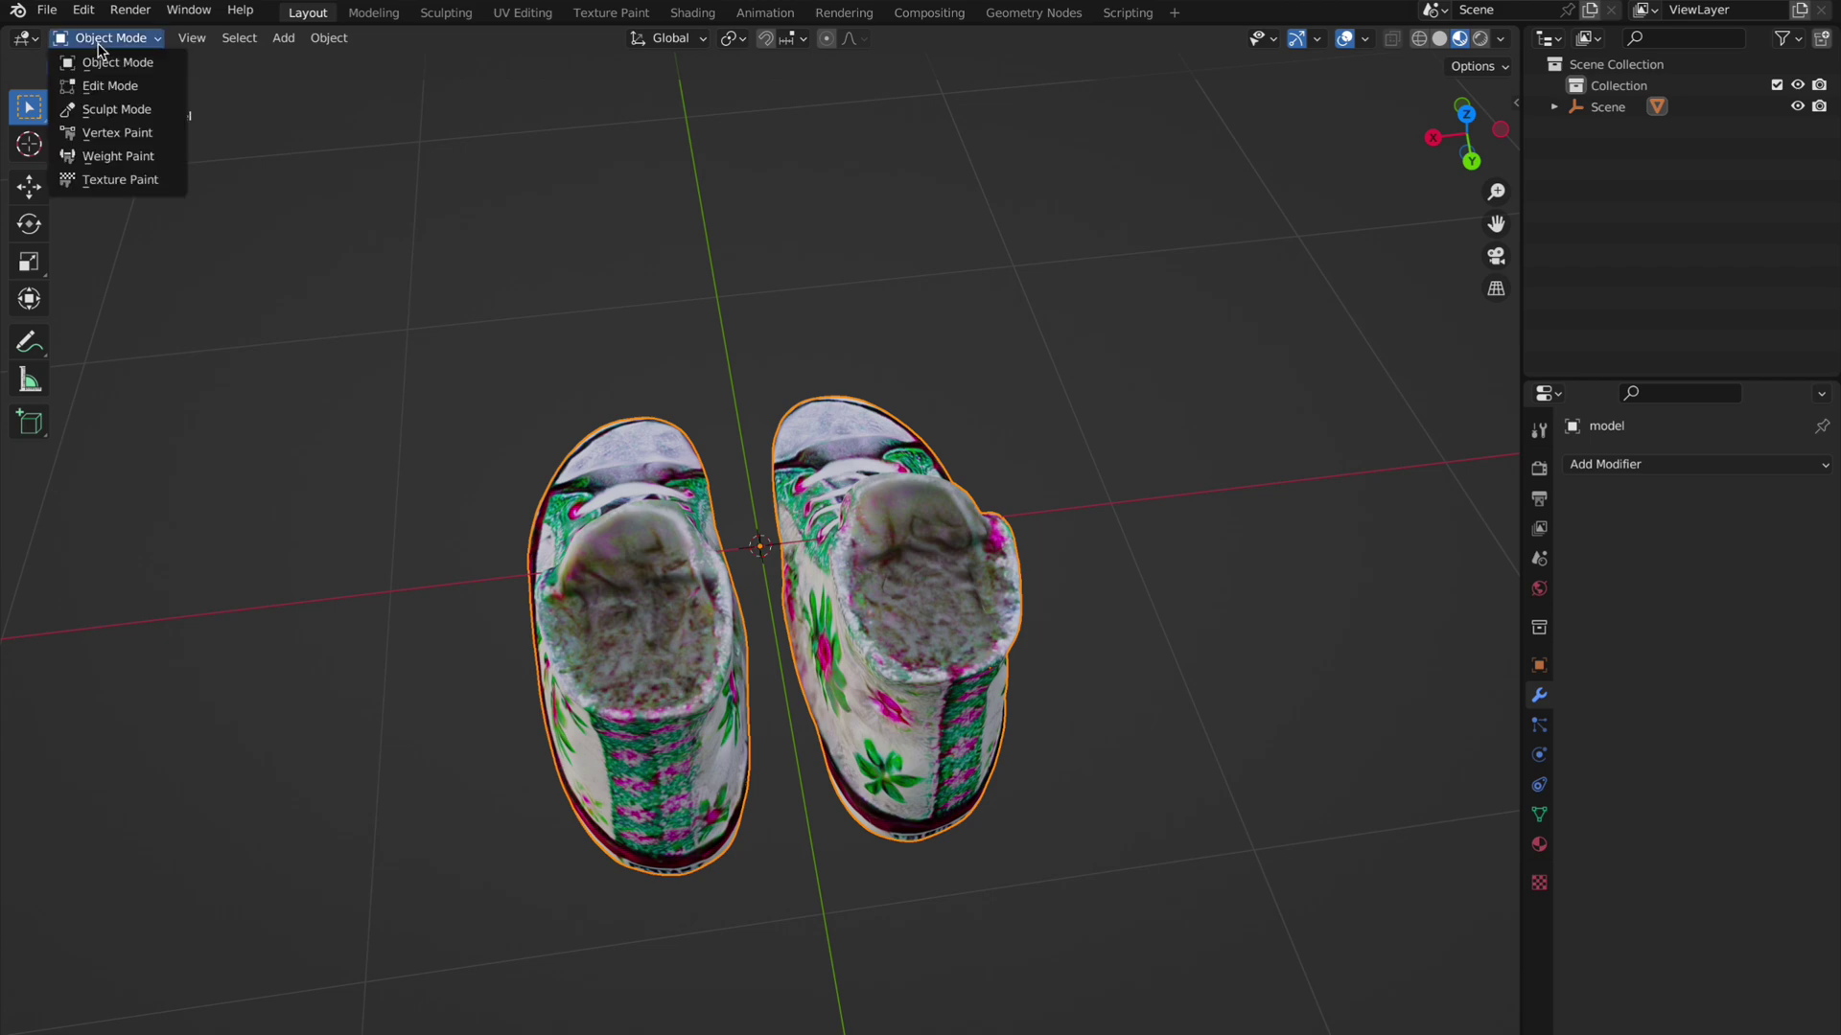
left_click(113, 110)
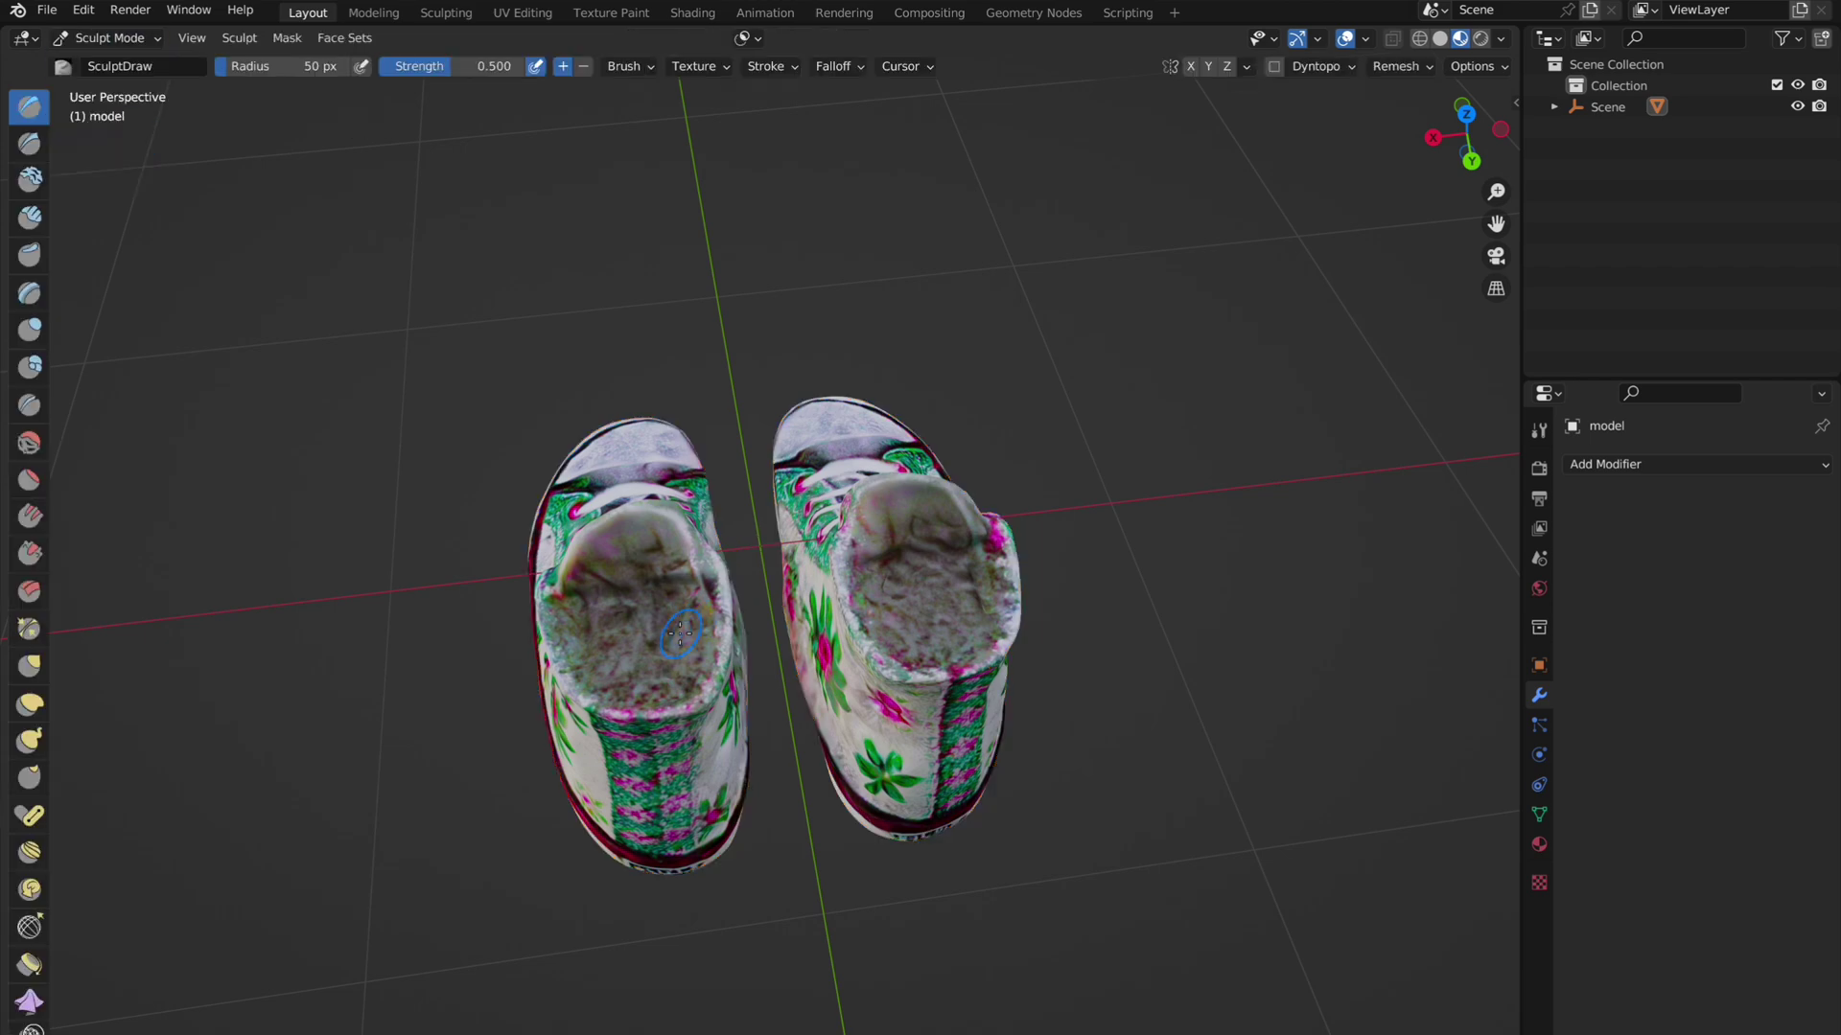
middle_click_drag(706, 663, 968, 618)
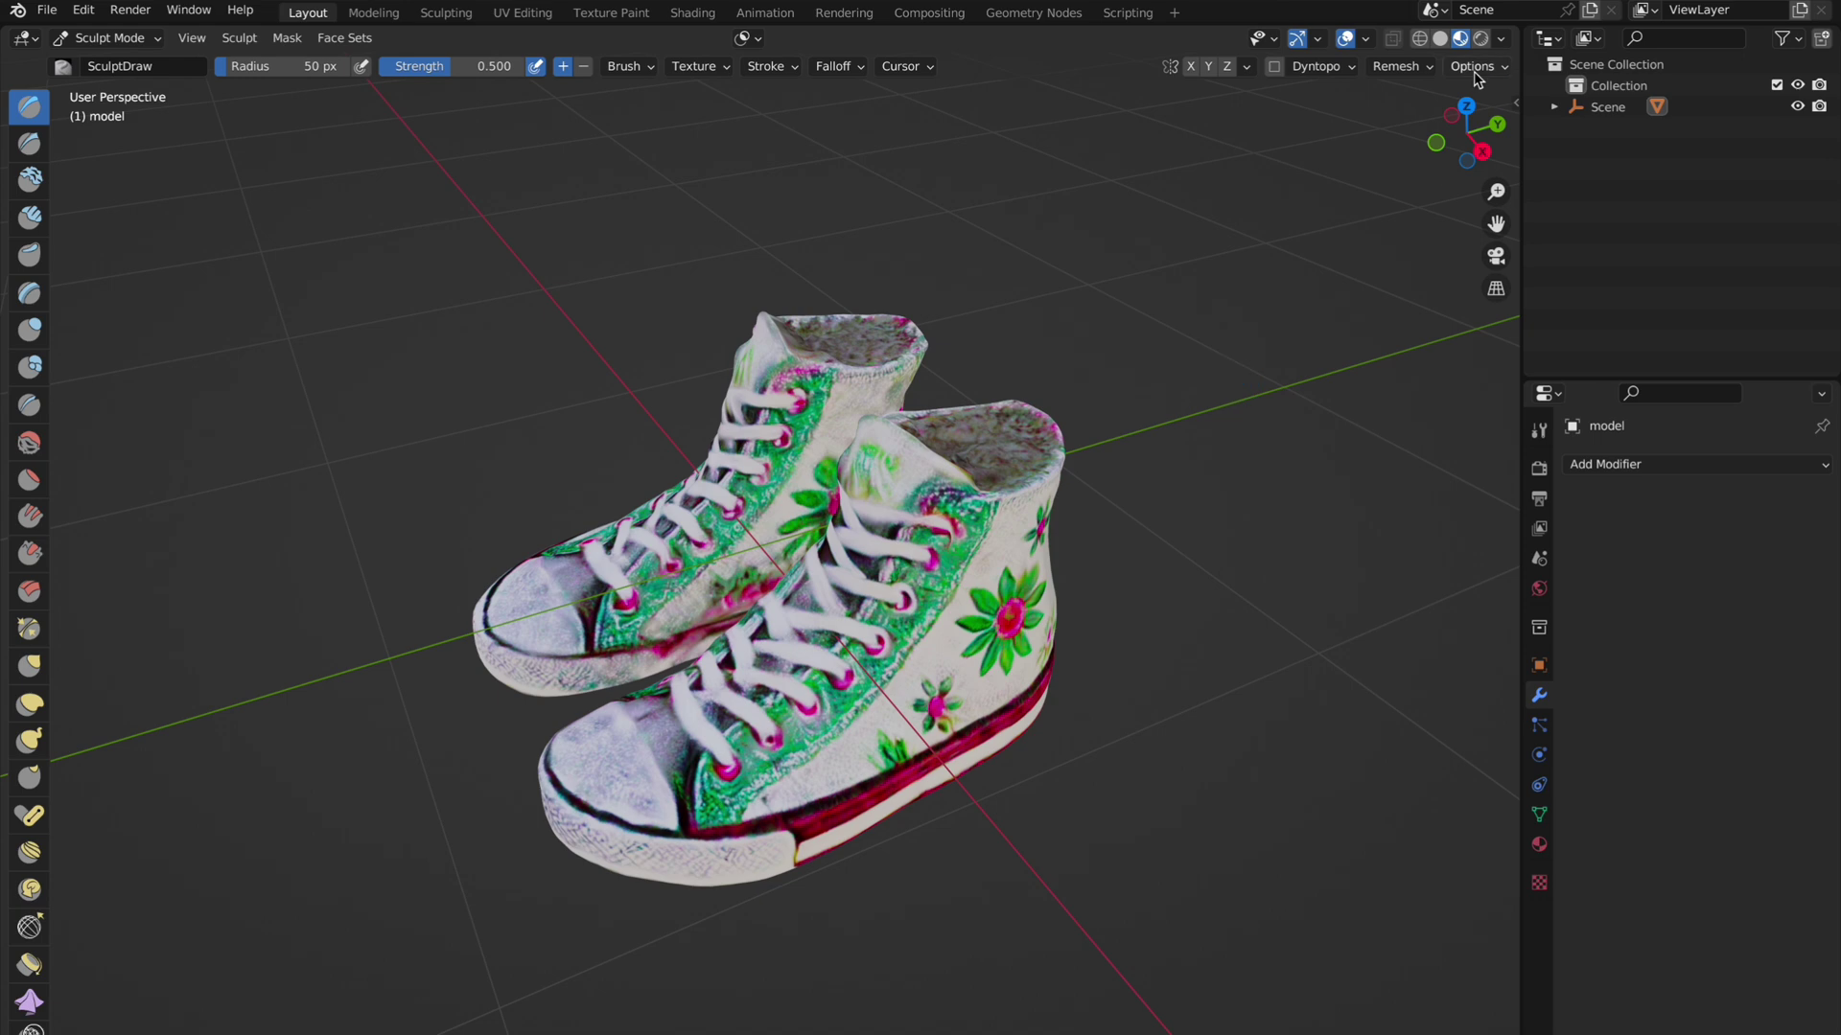
Step: Examine the untextured shoe surface in Solid shading and return to Material Preview
left_click(1441, 40)
middle_click_drag(606, 910, 640, 899)
scroll(853, 700, "down", 3)
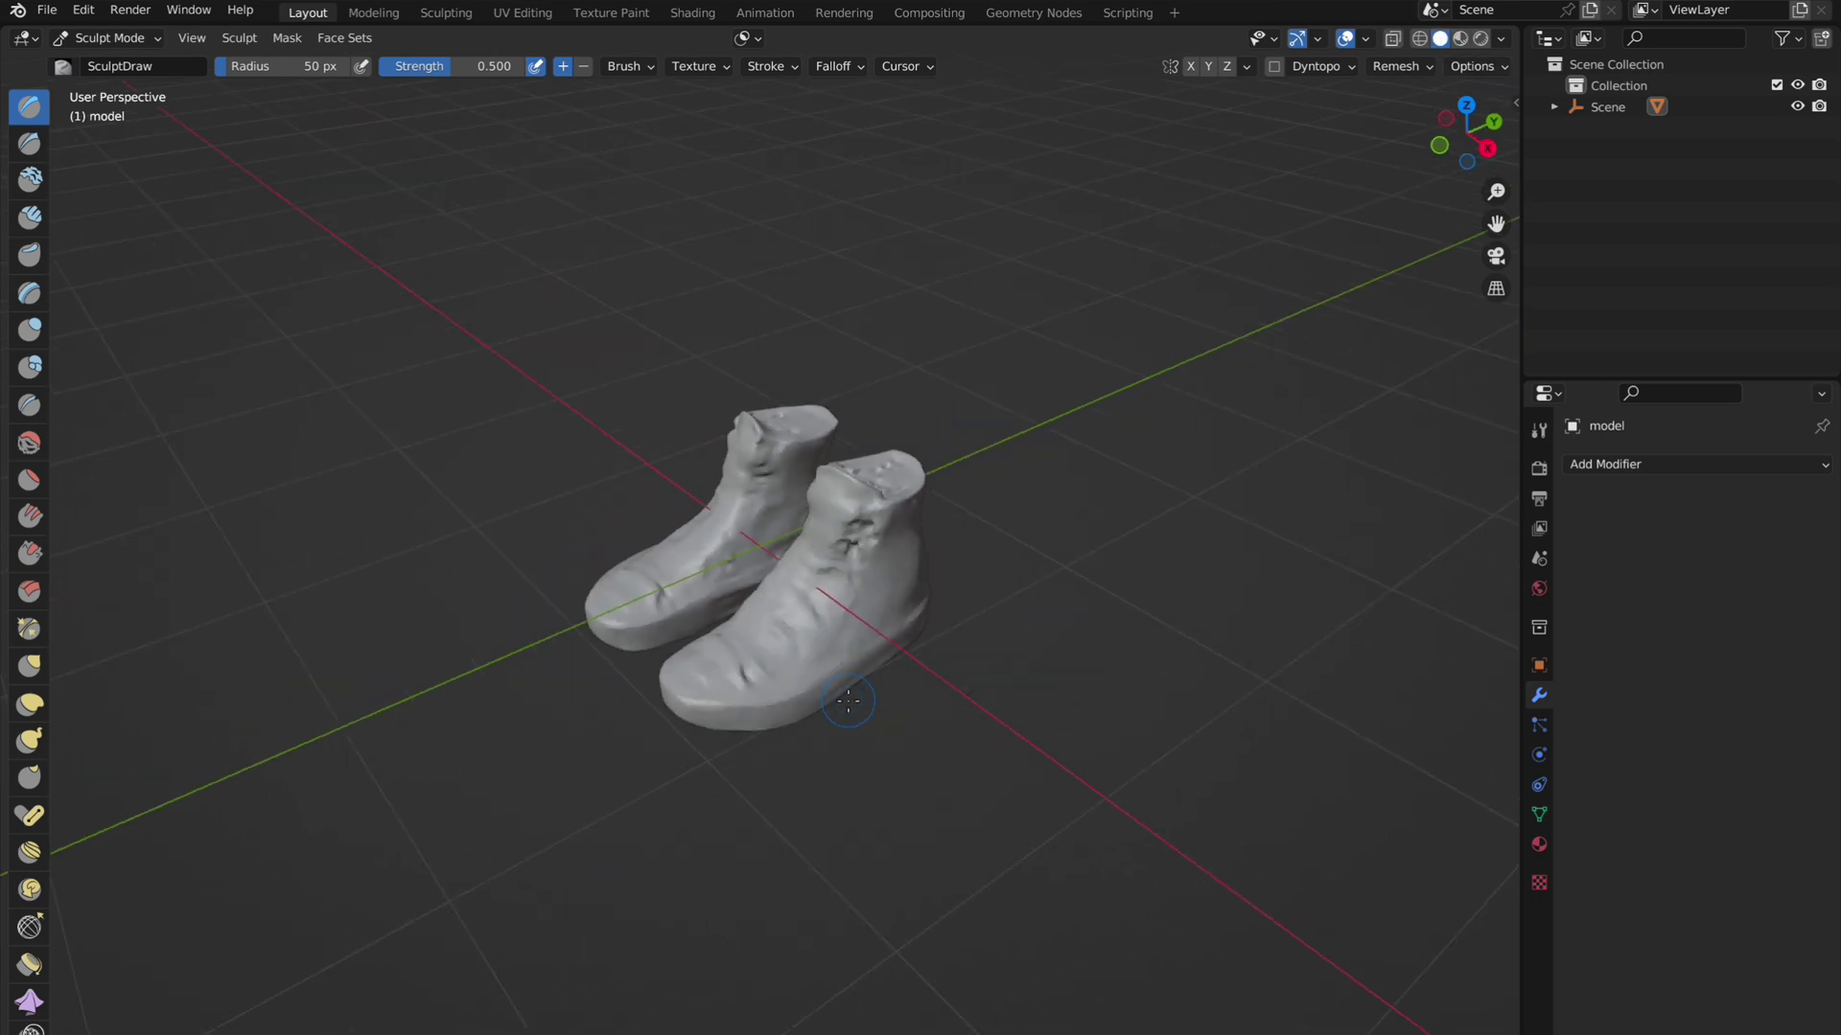
scroll(853, 705, "up", 2)
left_click(1460, 39)
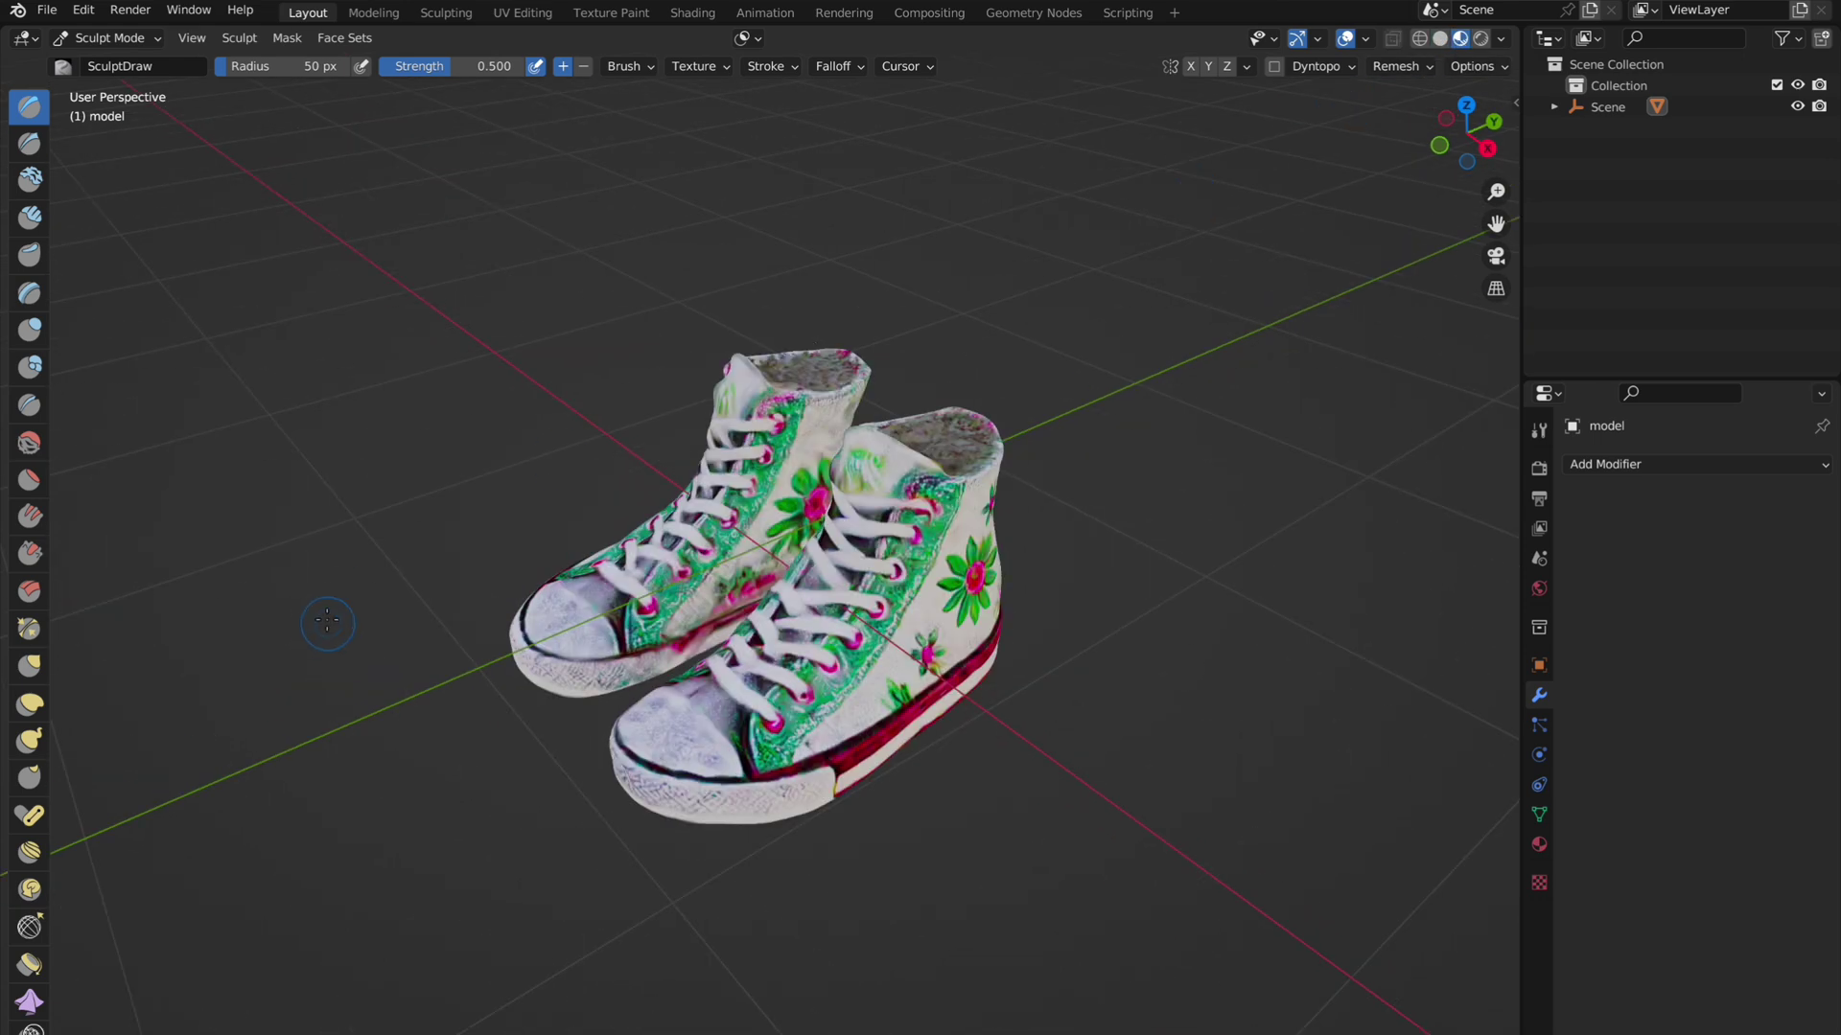
Step: Choose the Smooth brush, compare Solid and Material Preview shading, and smooth the toe area of the nearer shoe
left_click(29, 443)
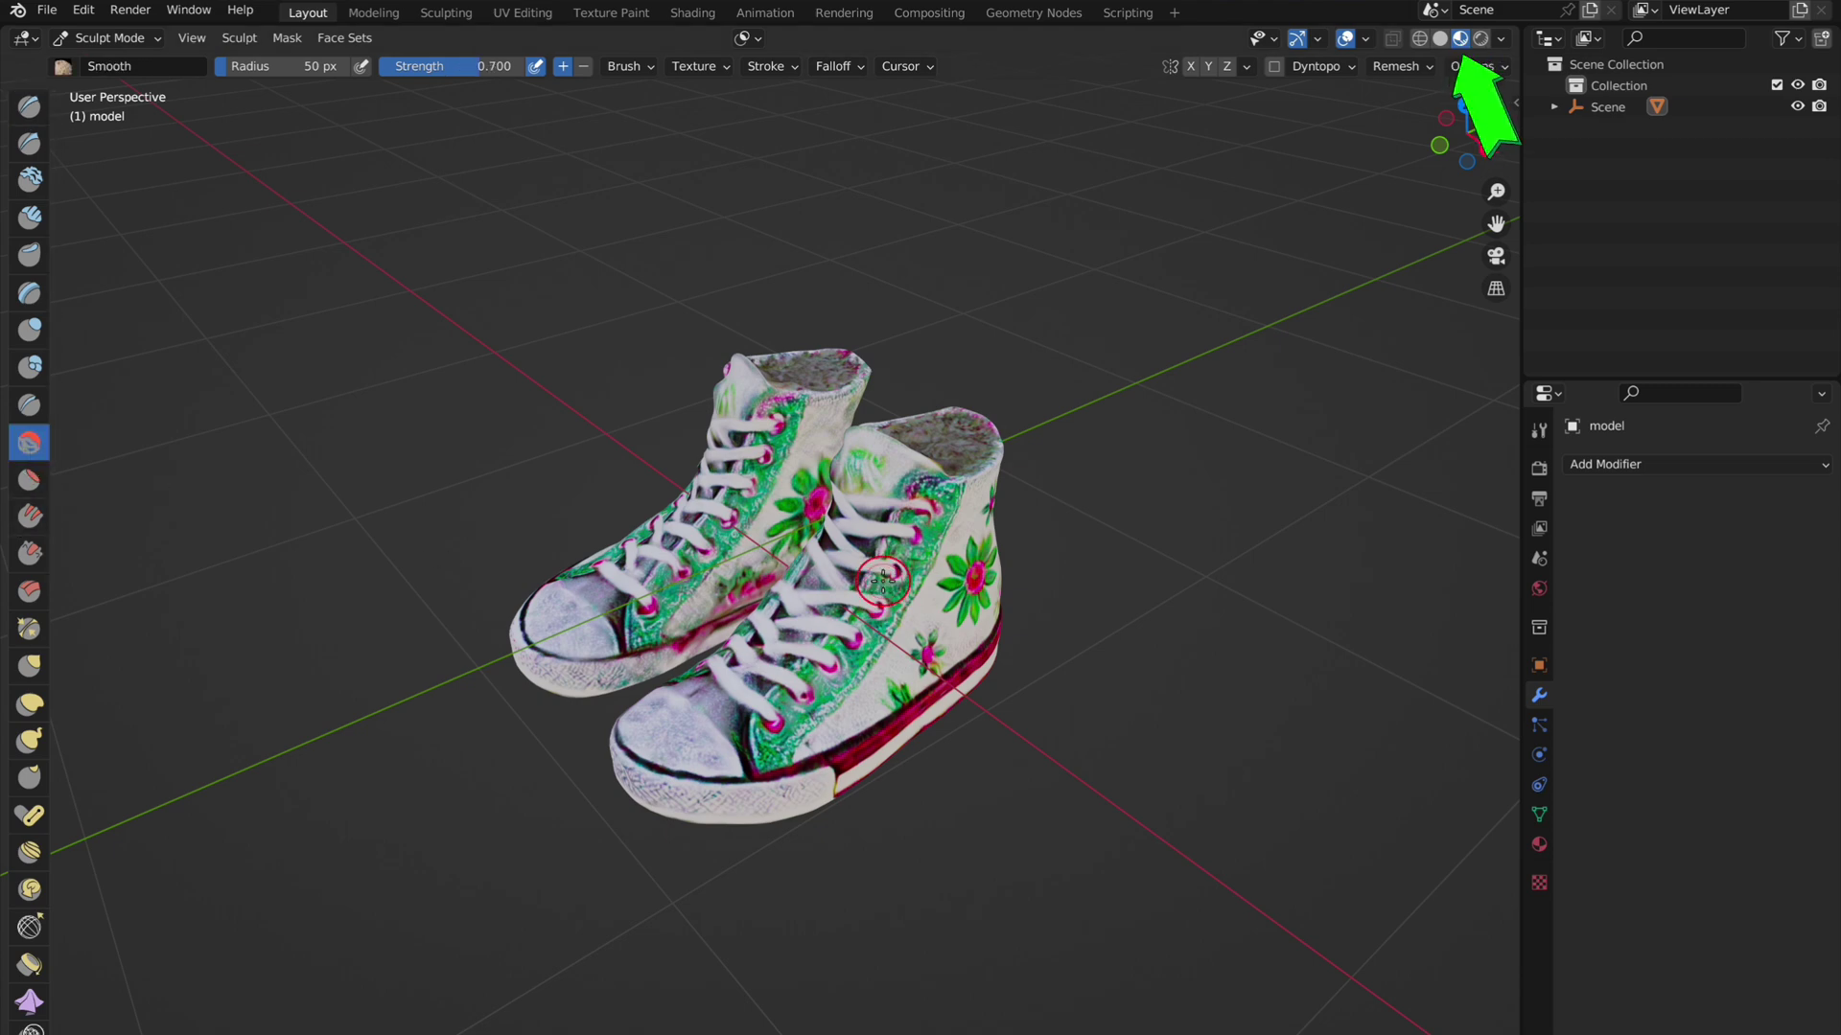
left_click(1441, 40)
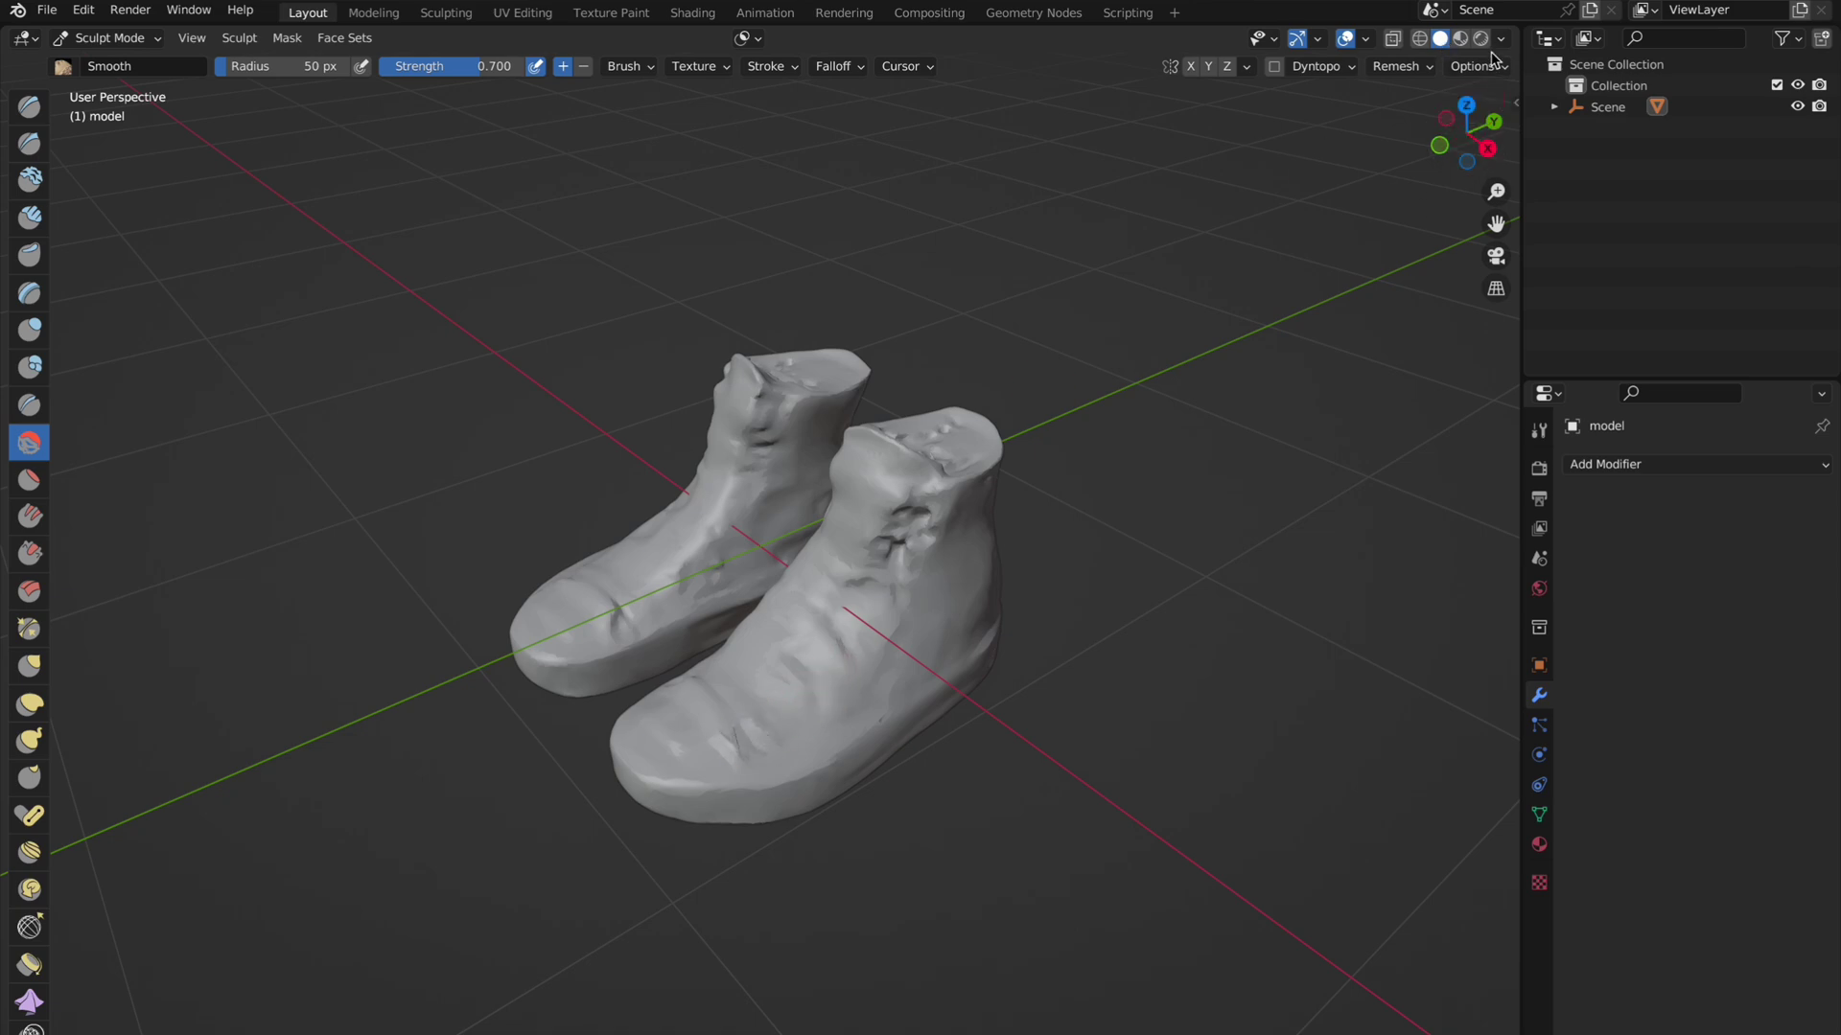
left_click(1459, 40)
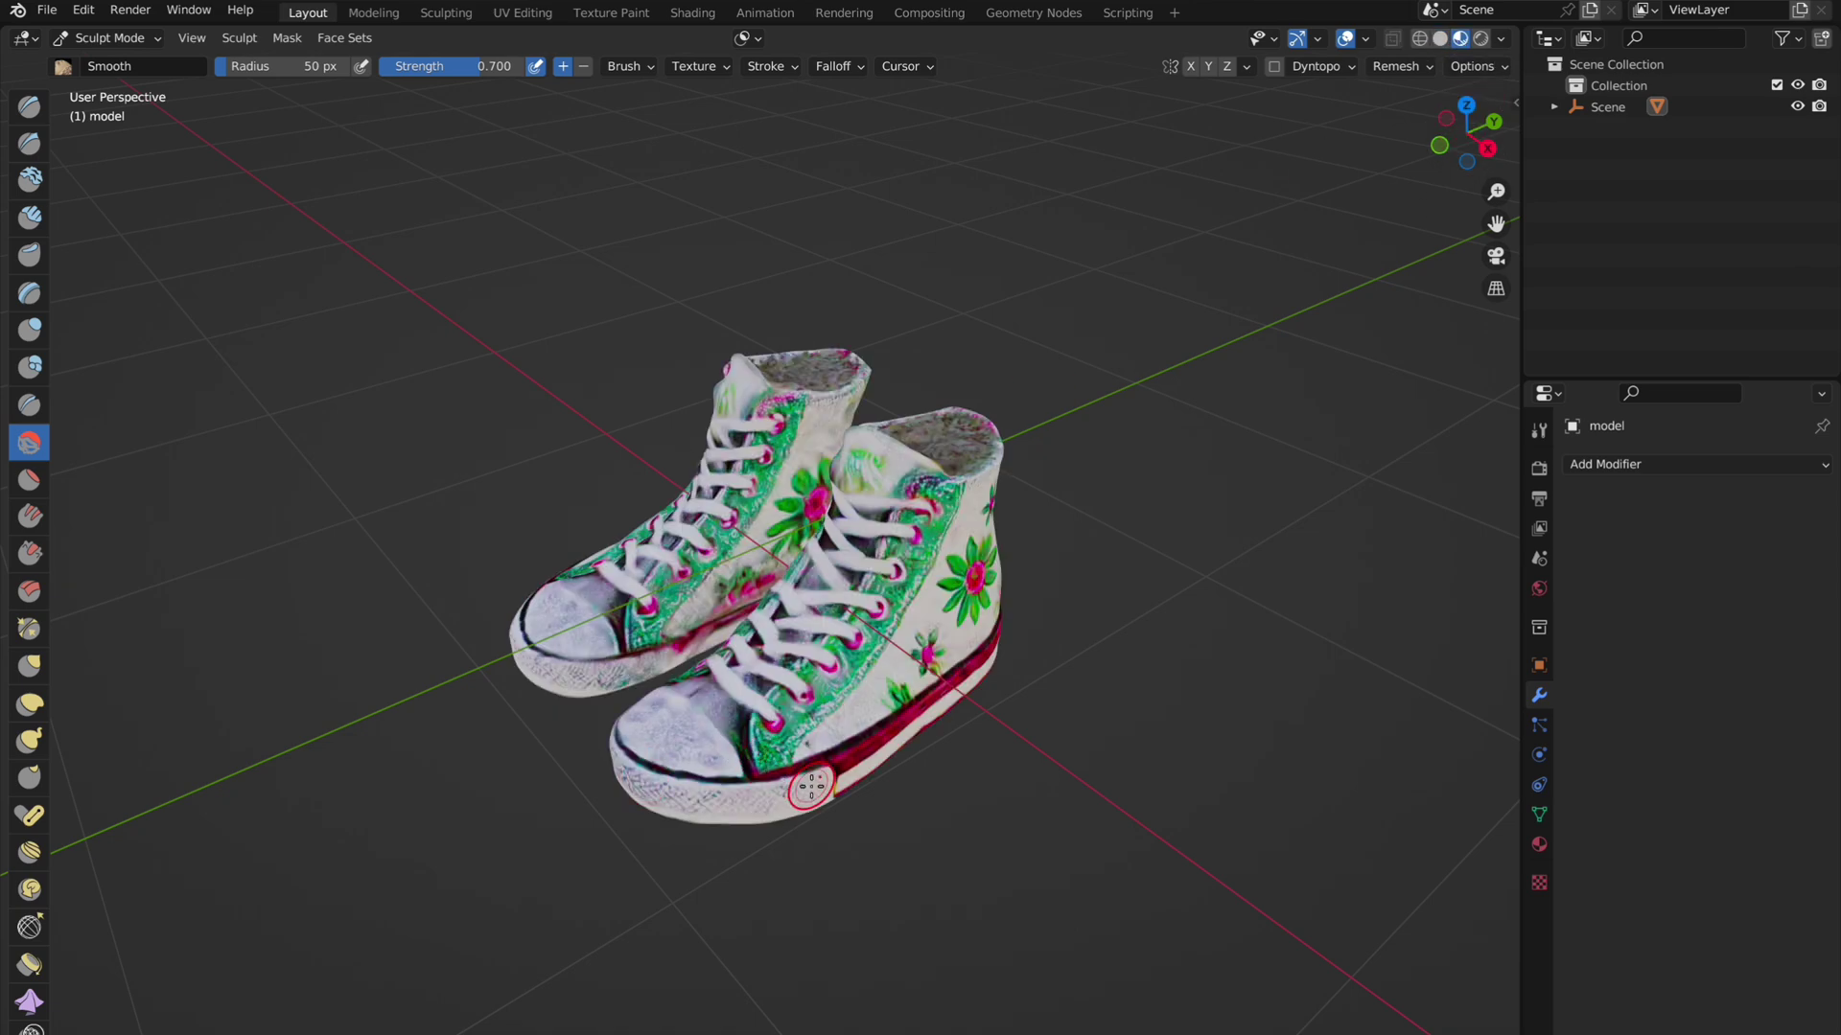
middle_click_drag(760, 729, 842, 757)
Step: Choose the Elastic Deform brush and set its radius to 31 px for working on the shoes from above
left_click(29, 703)
mouse_move(867, 487)
middle_mouse_down()
mouse_move(925, 413)
mouse_move(861, 437)
mouse_move(887, 618)
mouse_move(970, 780)
mouse_move(805, 751)
mouse_move(901, 747)
mouse_move(661, 699)
middle_mouse_up()
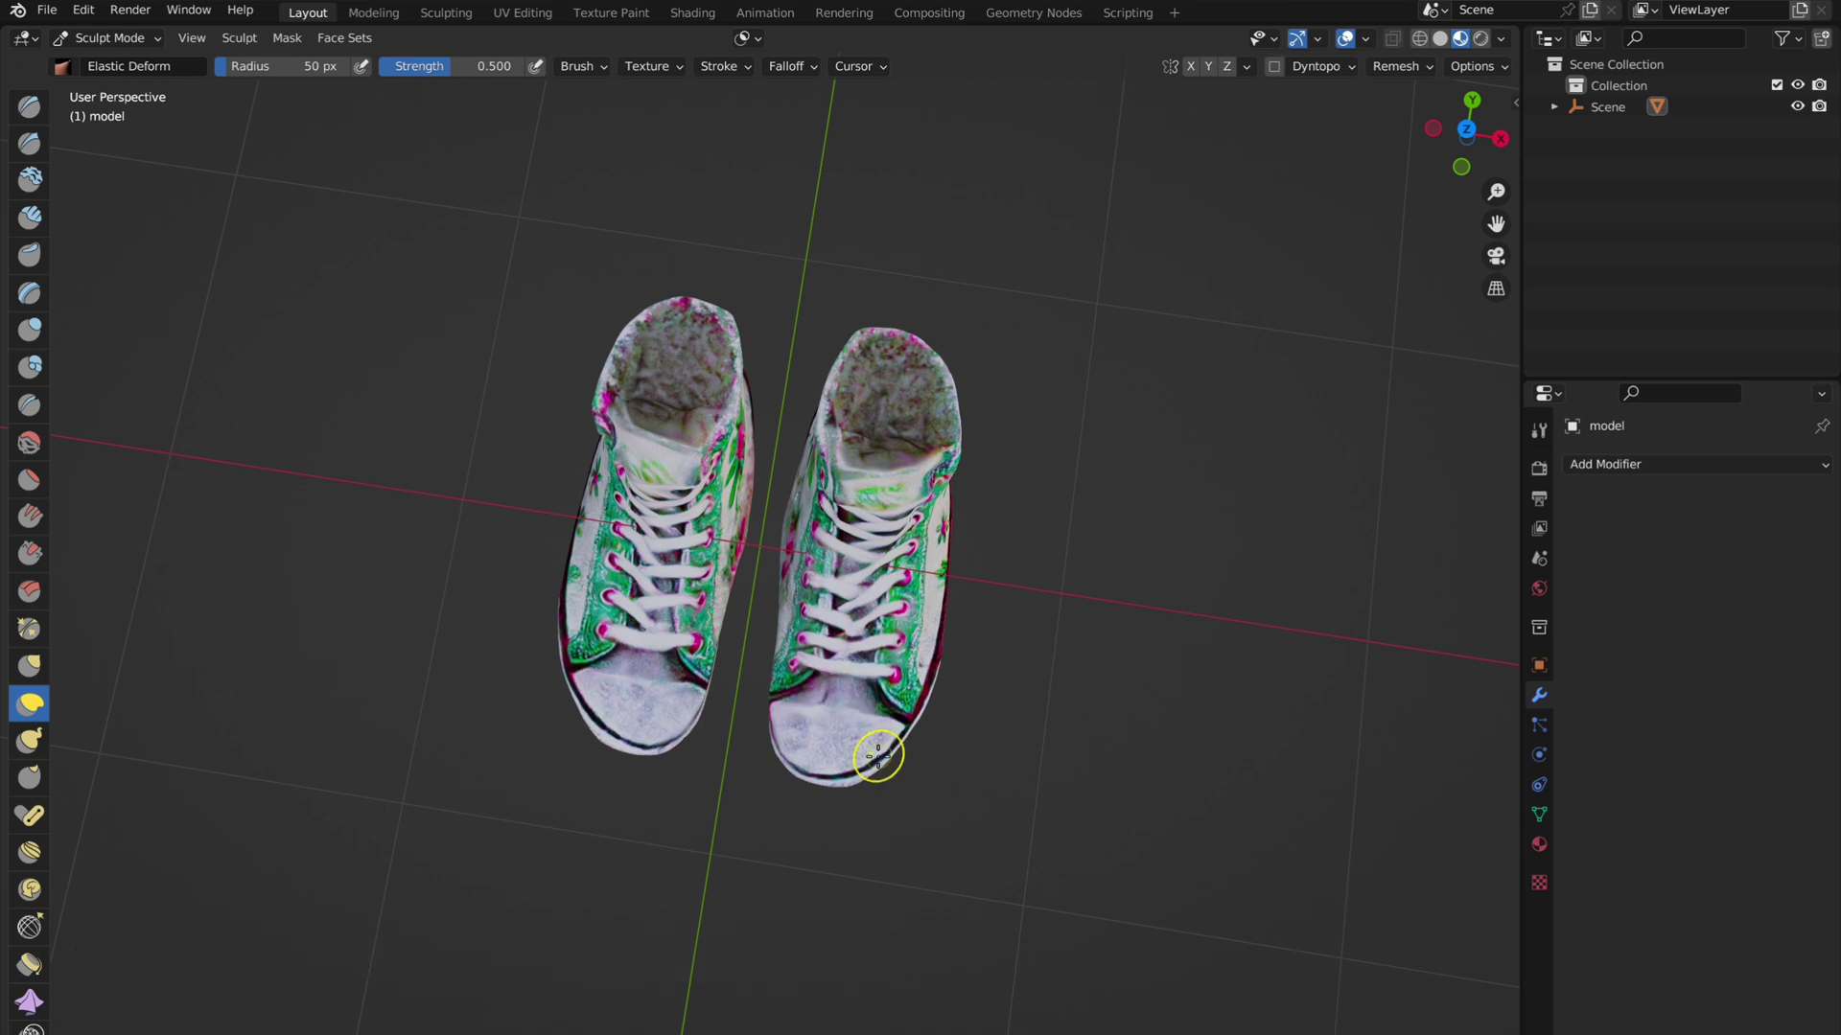
key("f")
left_click(646, 679)
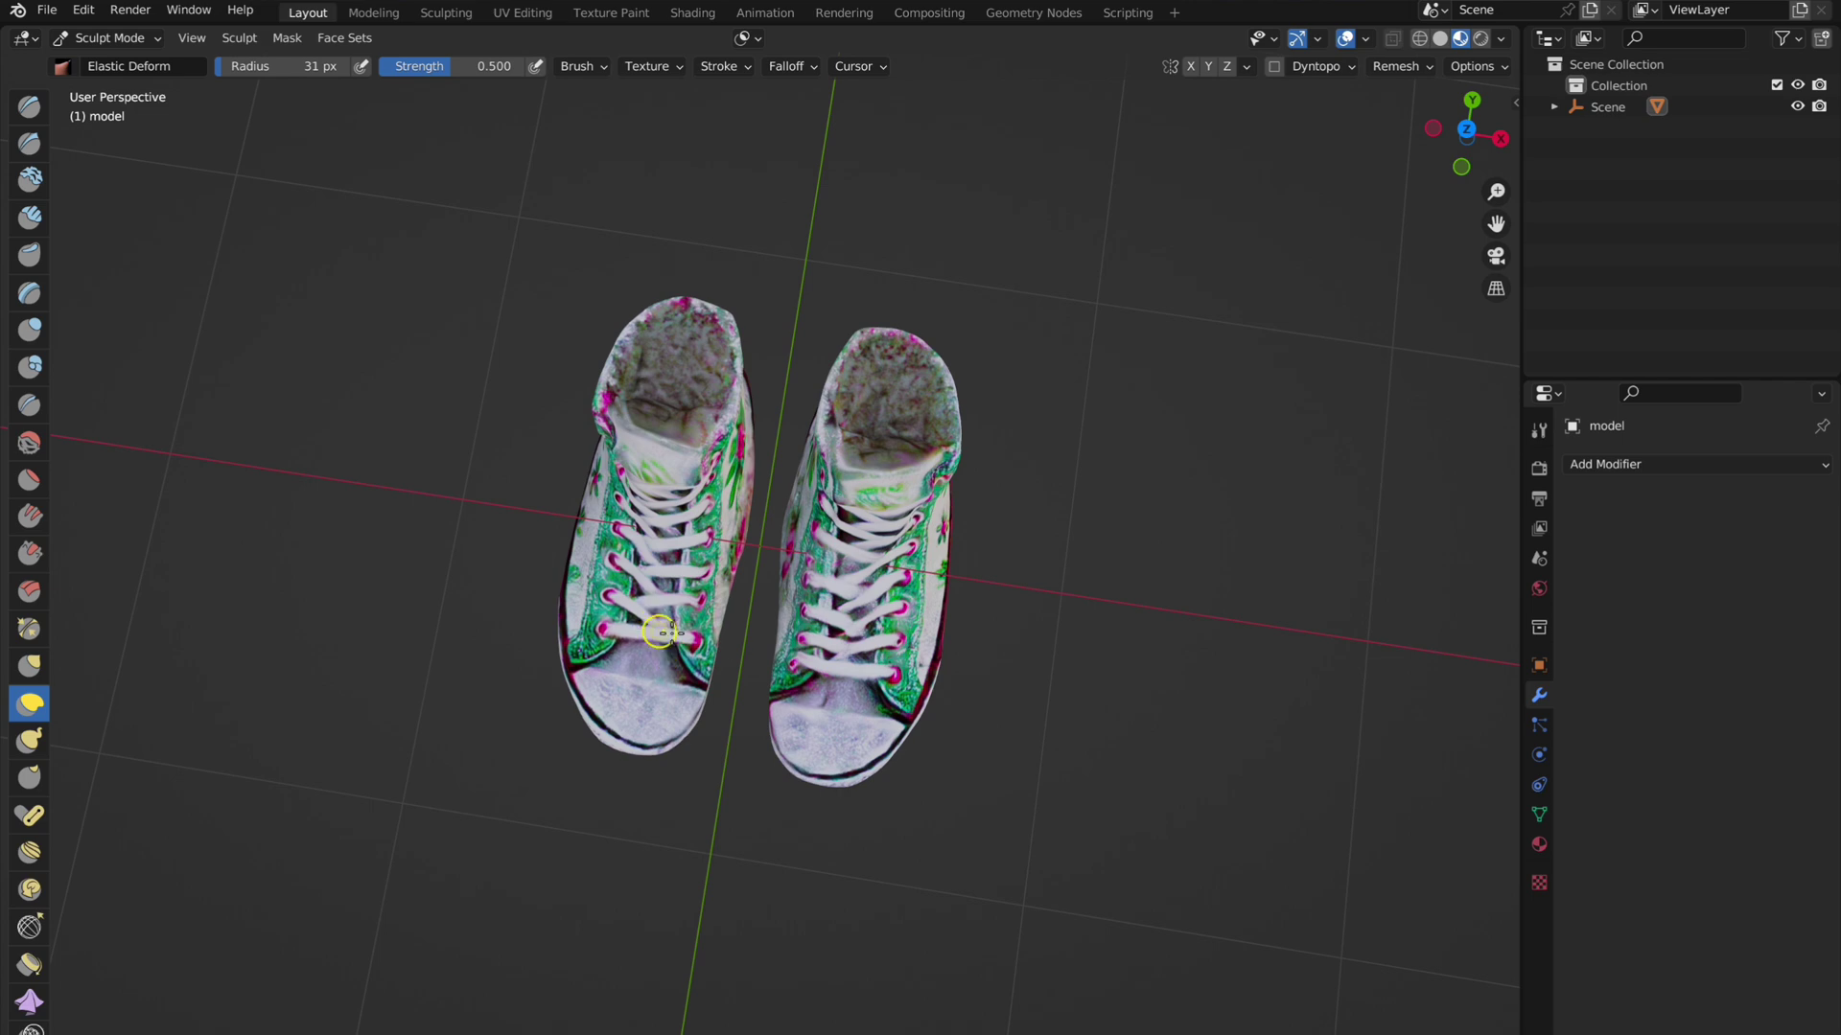
Step: Set the Elastic Deform brush radius to 58 px and work on the facing inner sides of the two shoes
middle_click_drag(1011, 582, 683, 465)
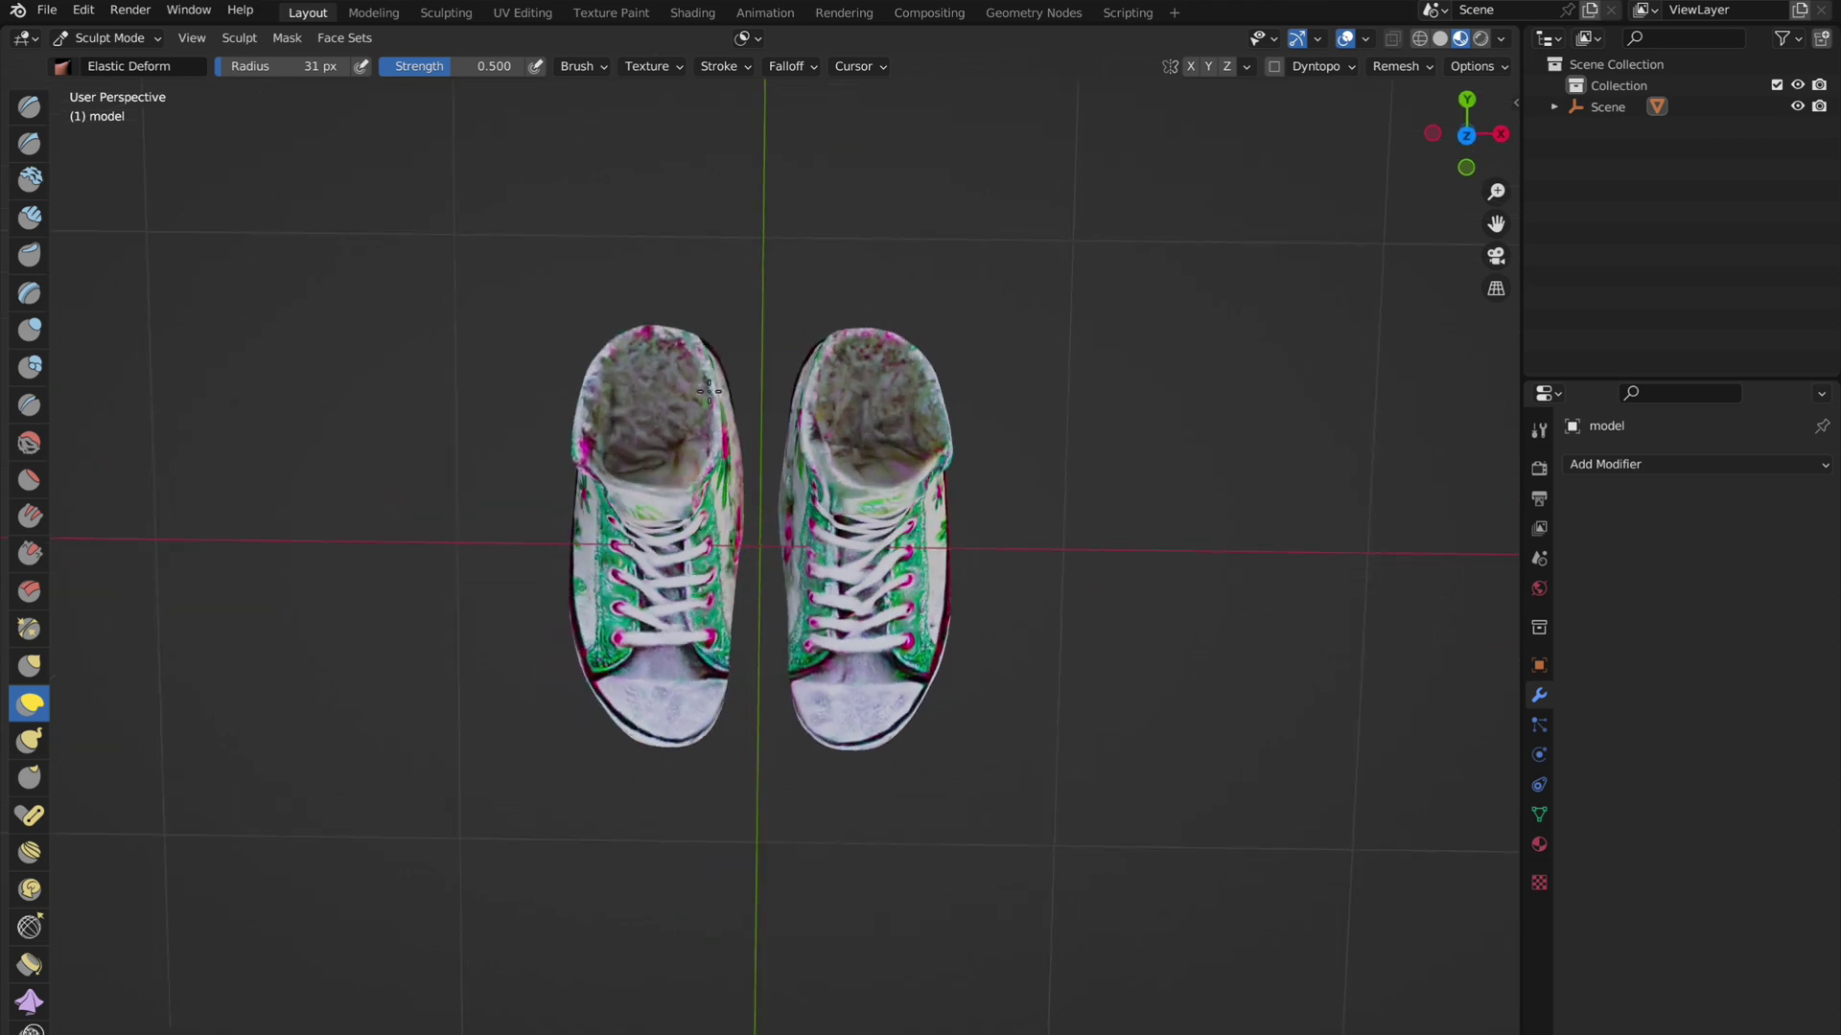
middle_click_drag(612, 382, 783, 659)
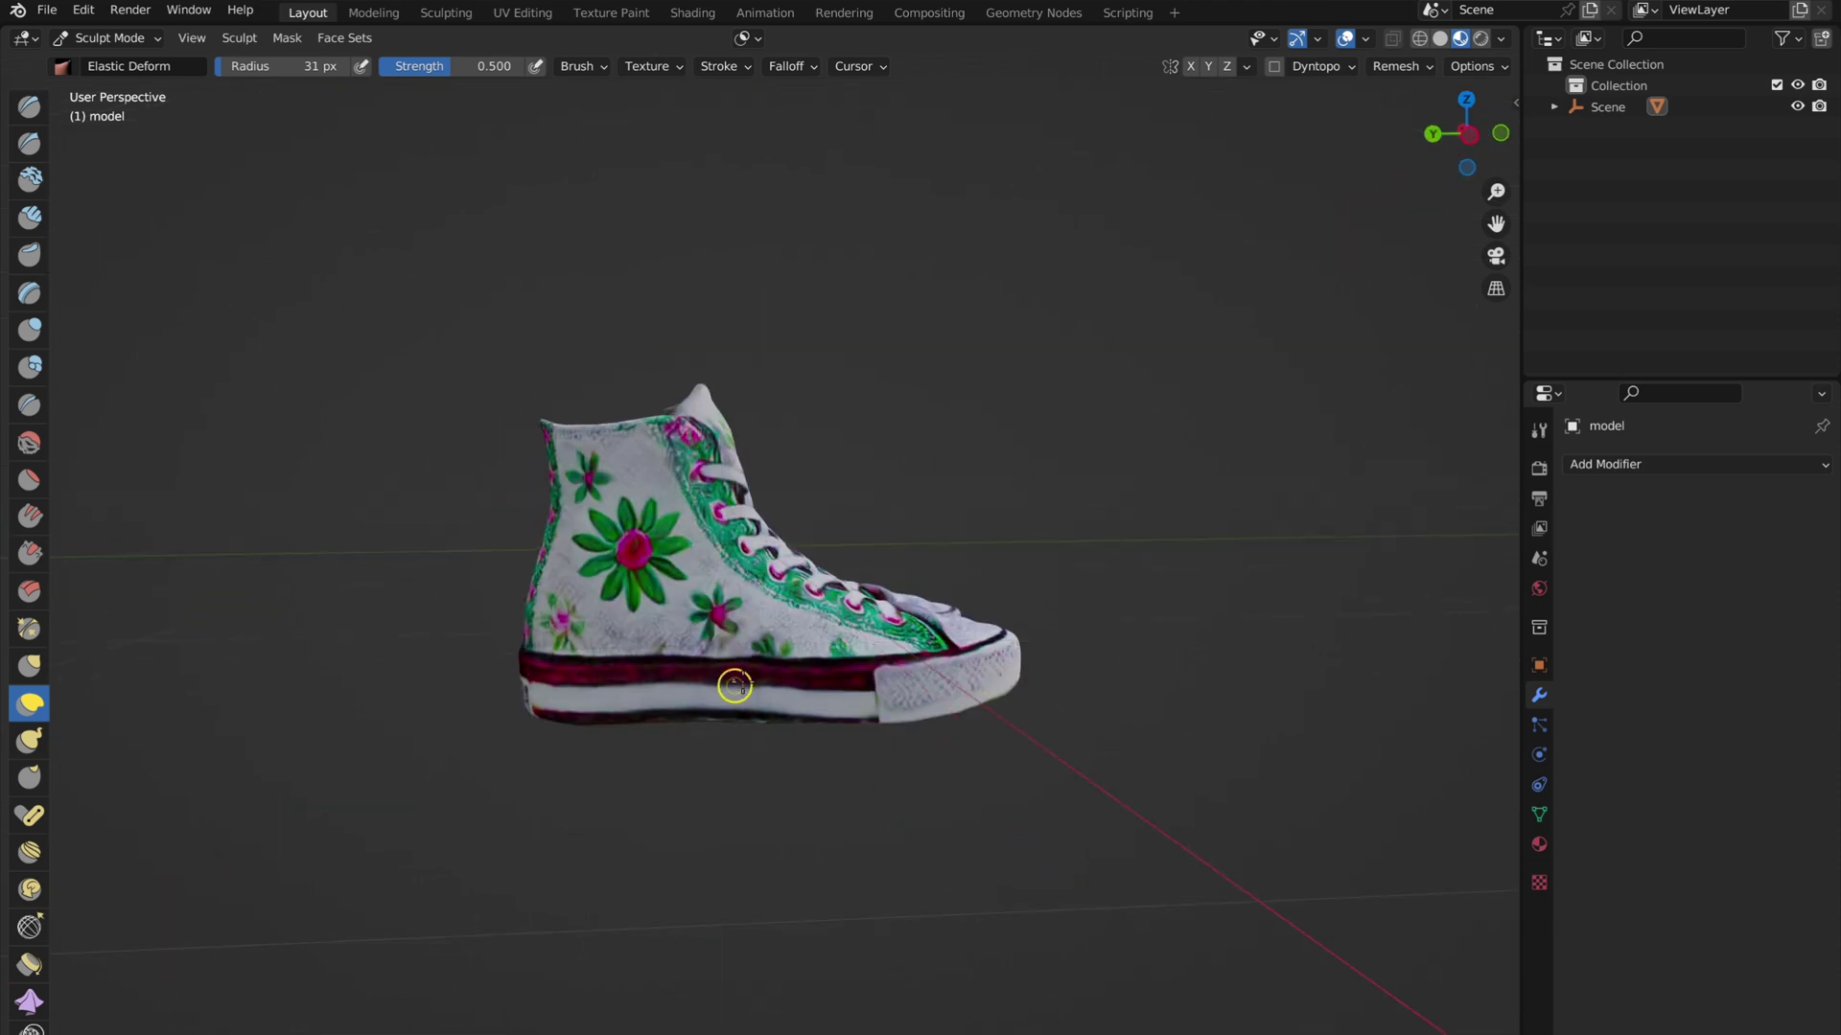
middle_click_drag(669, 683, 745, 568)
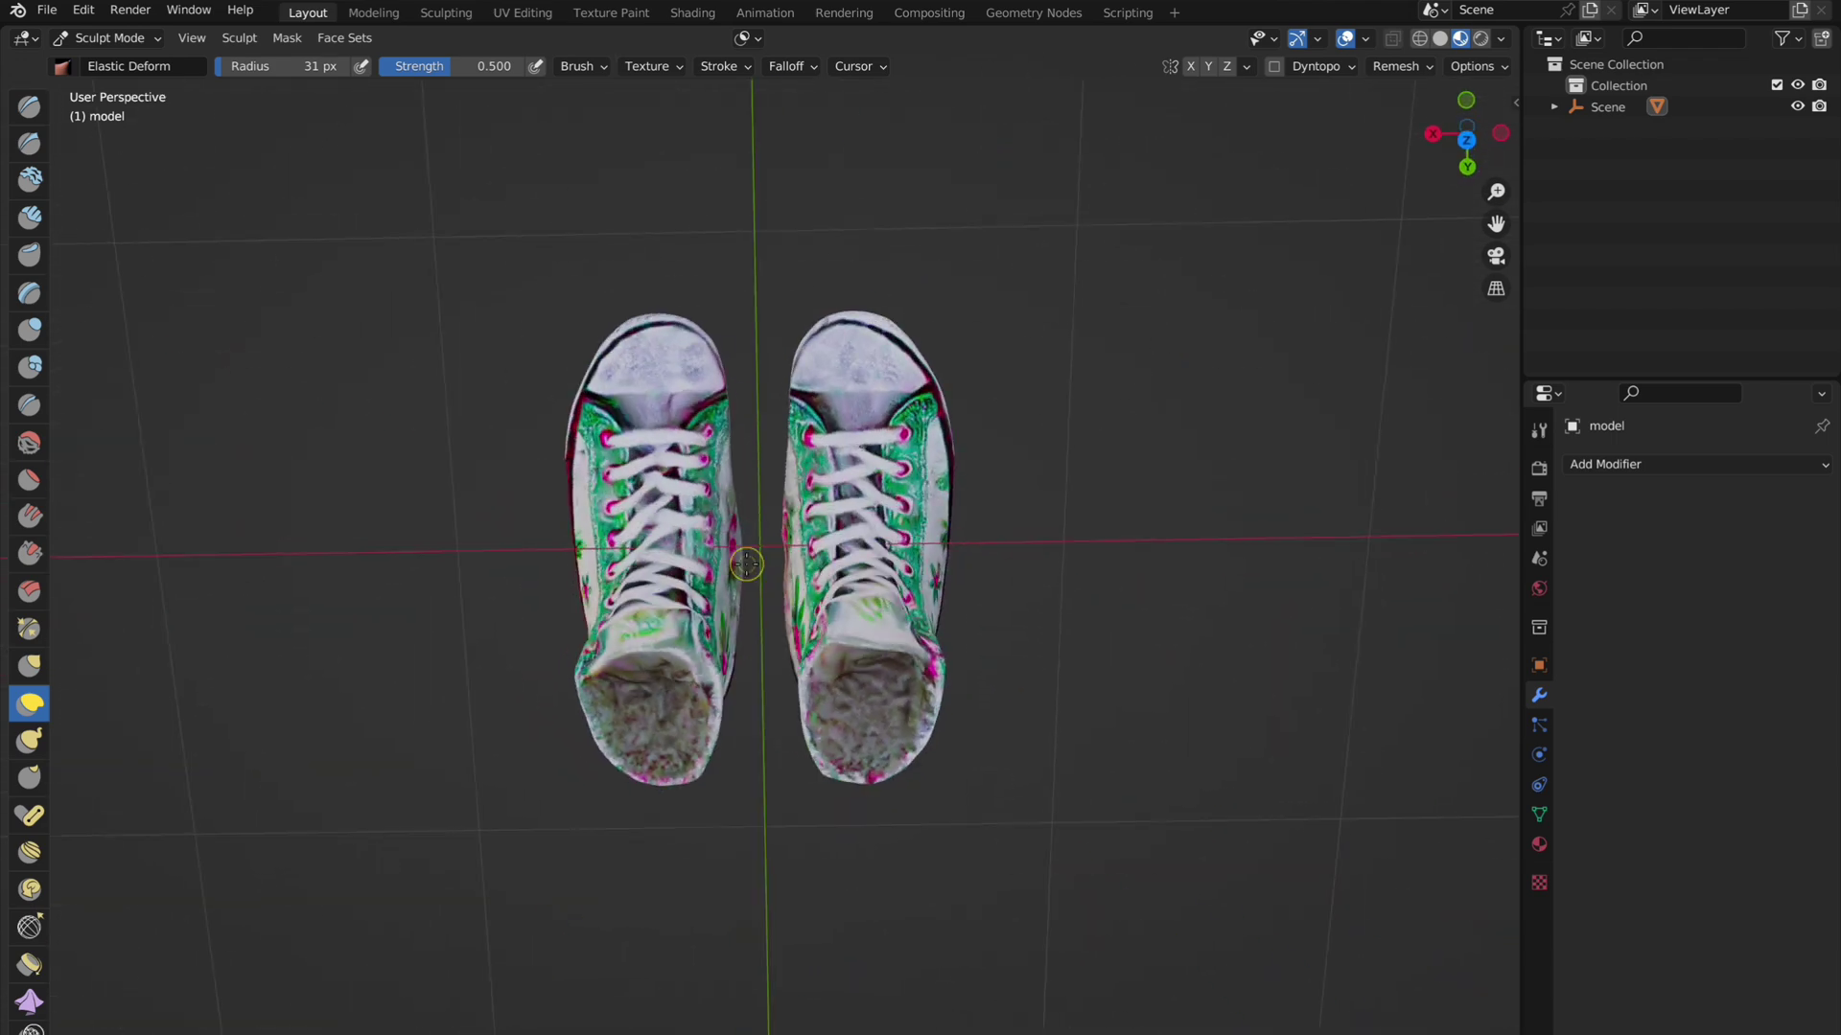
left_click_drag(287, 67, 296, 66)
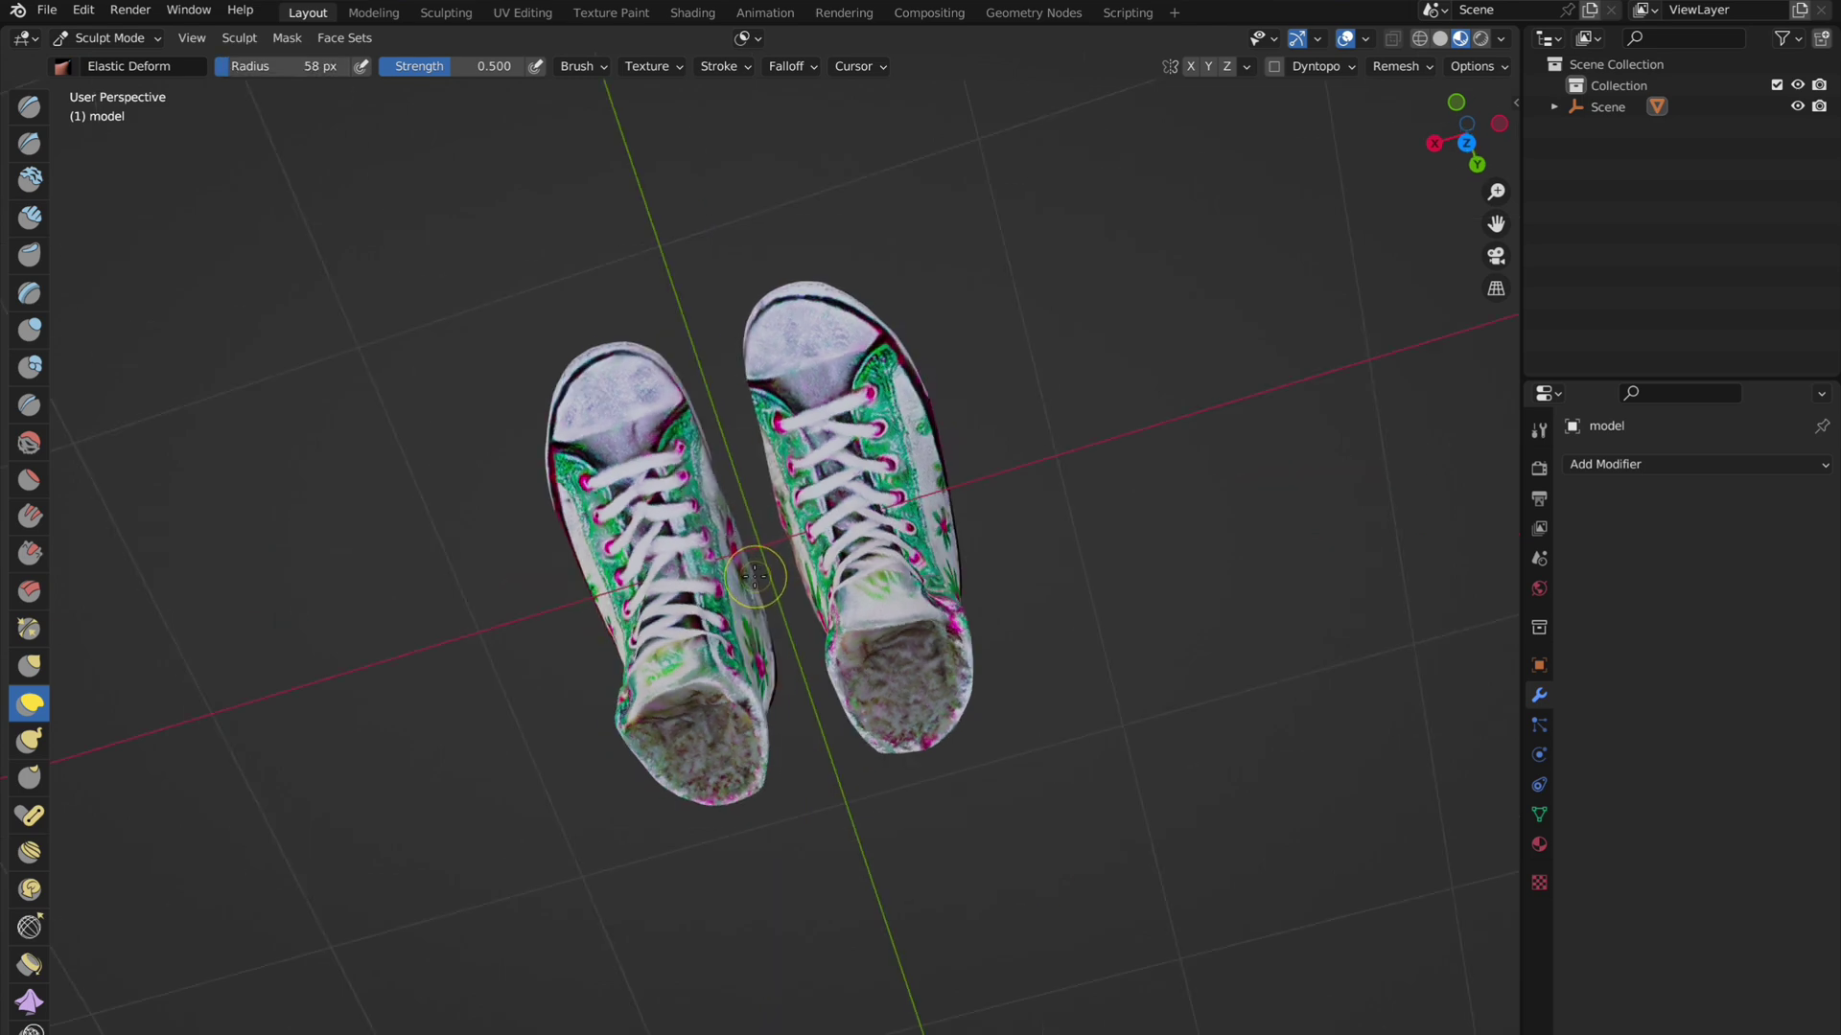
middle_click_drag(787, 515, 802, 697)
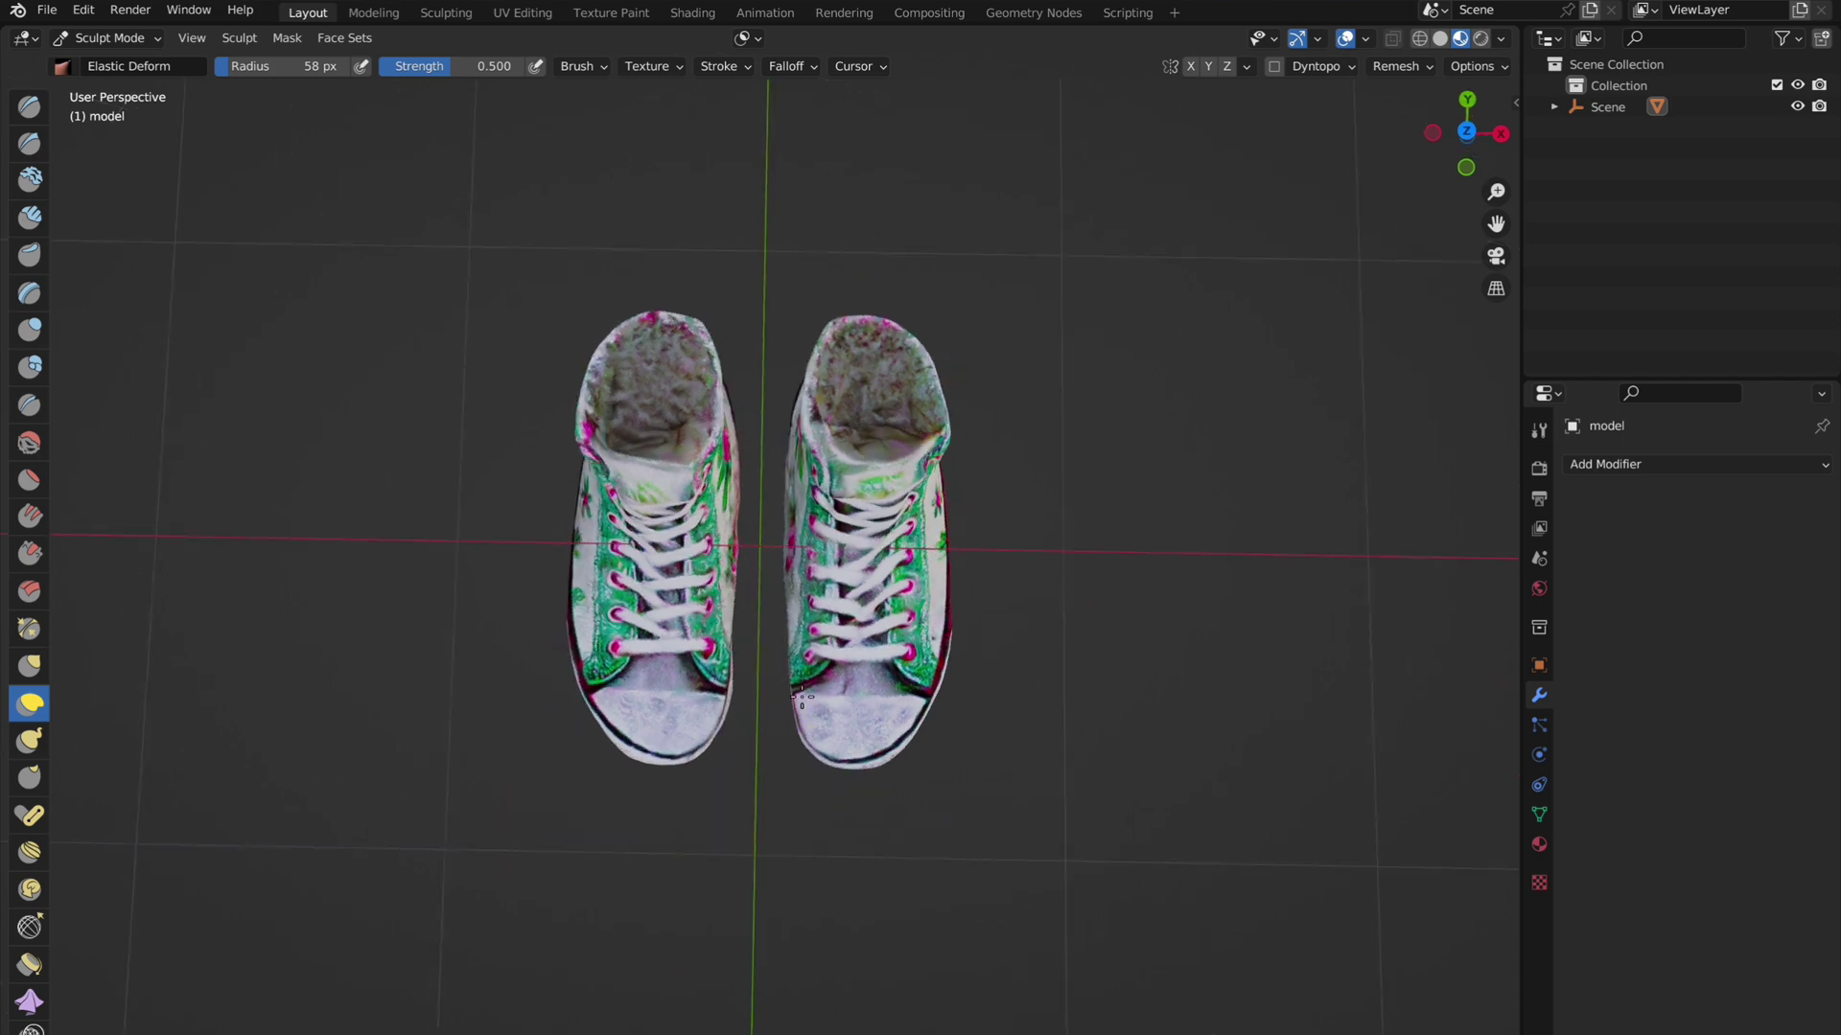
middle_click_drag(735, 536, 753, 575)
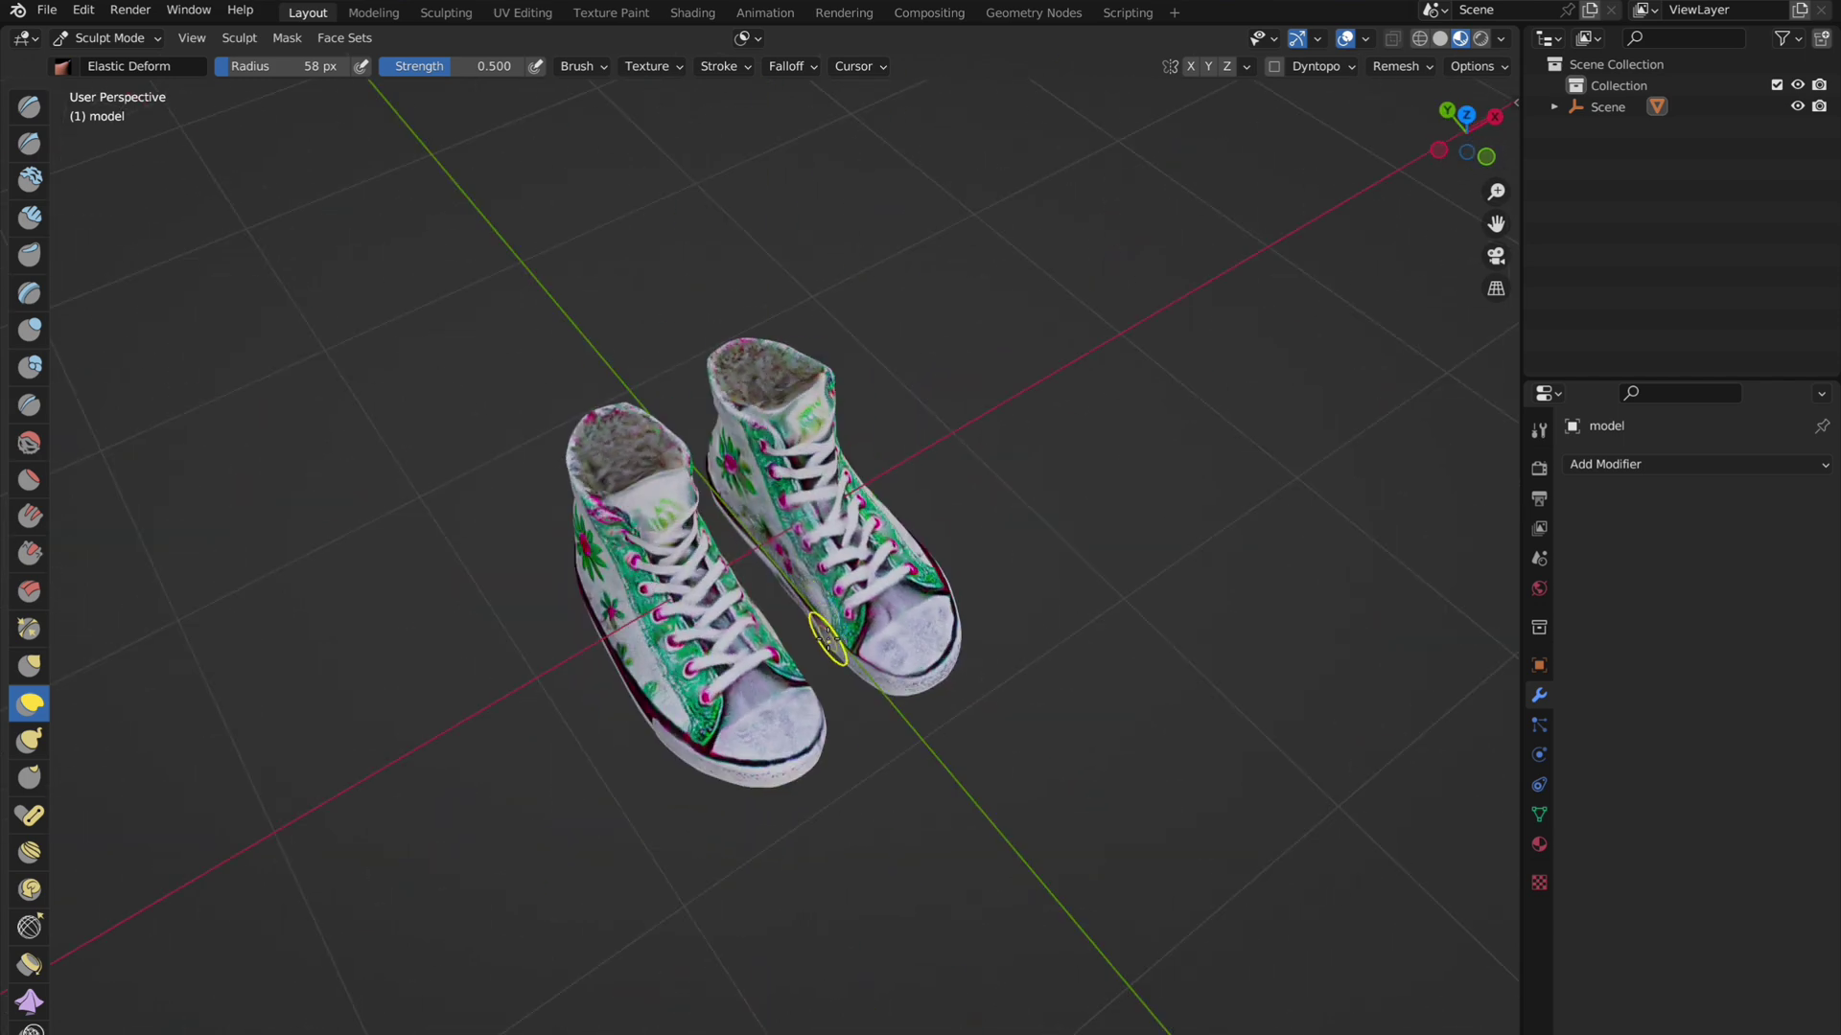
middle_click_drag(828, 637, 834, 633)
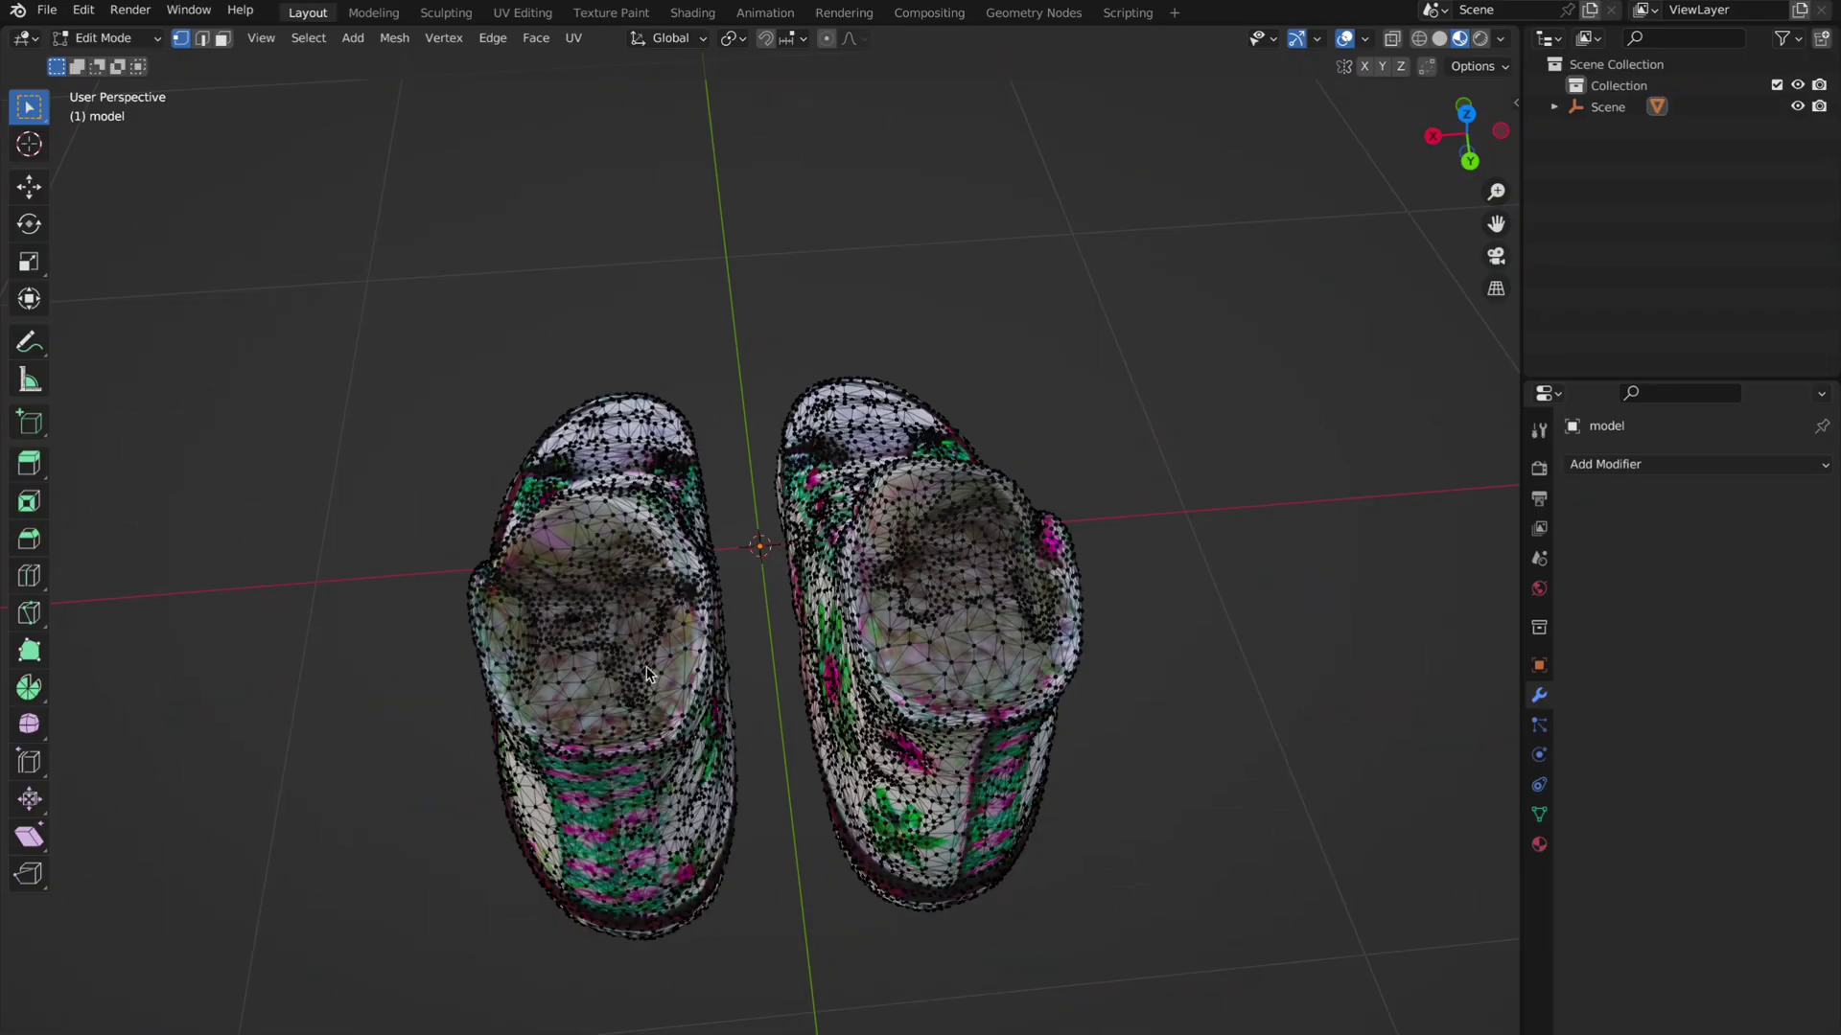
Step: Circle-select the vertices filling the foot openings of both shoes and delete them, ending in Object Mode
left_click(309, 39)
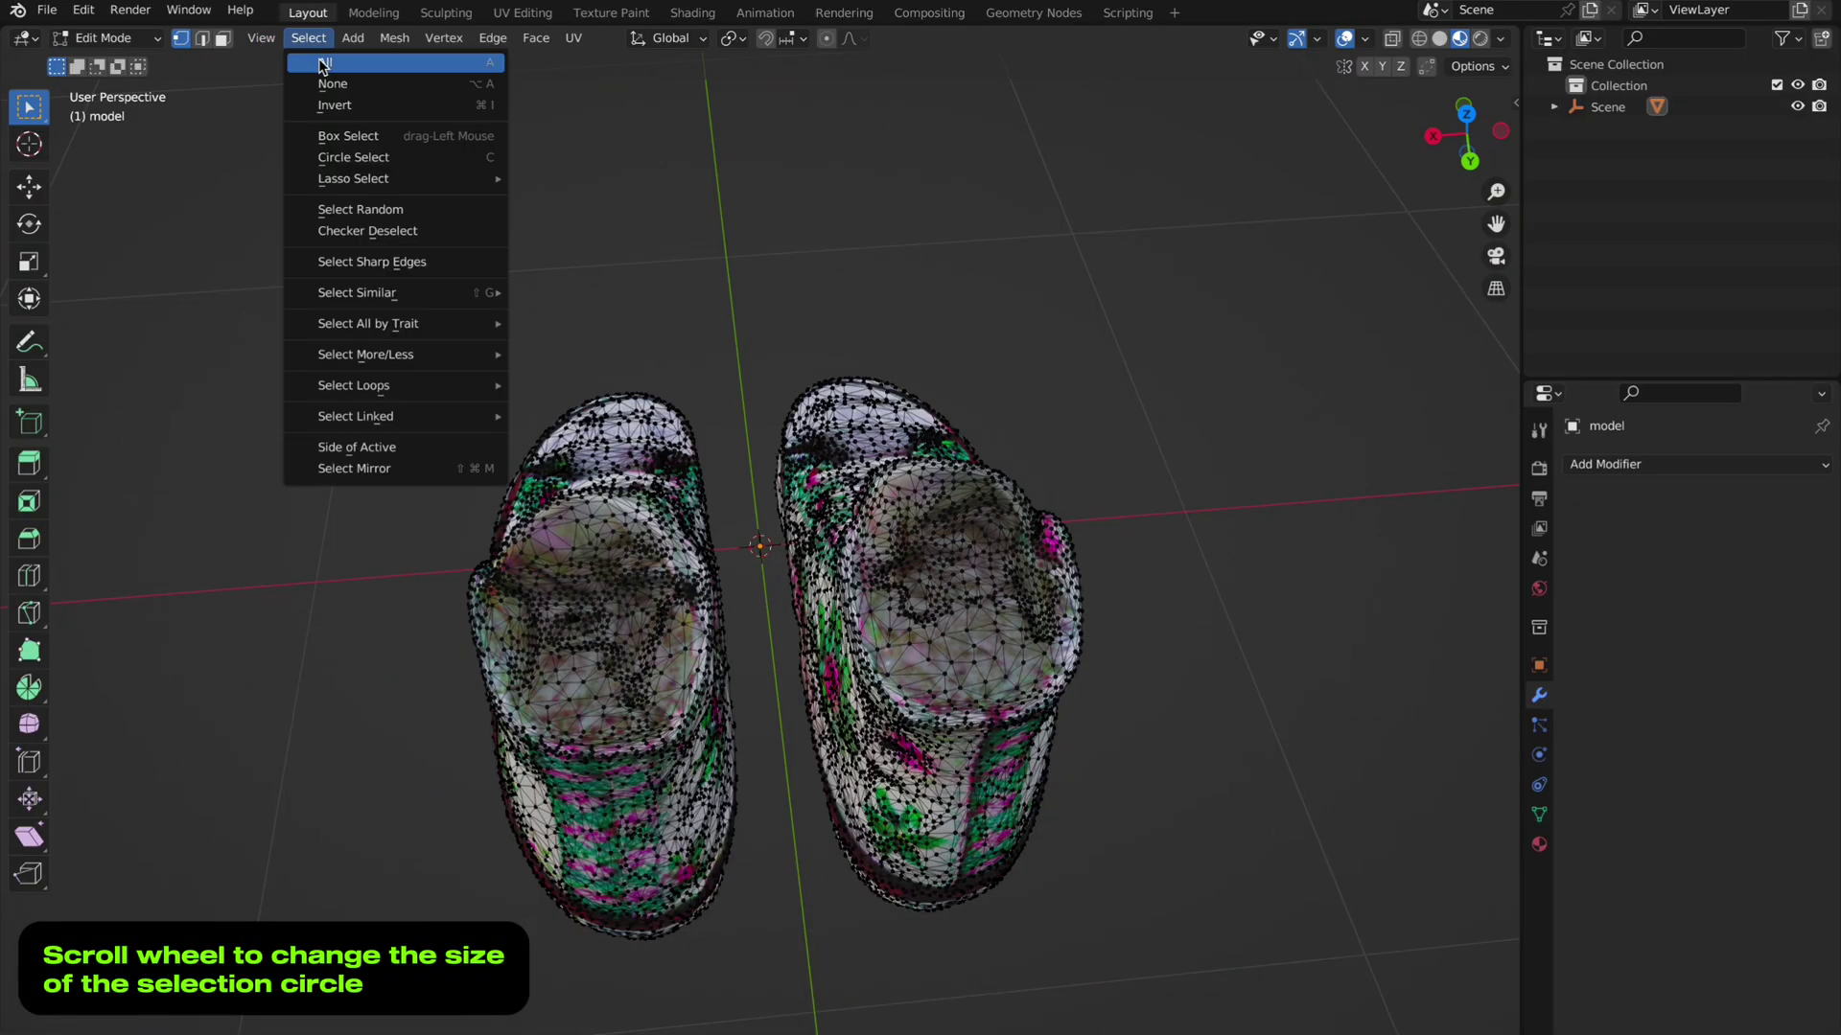
left_click(347, 157)
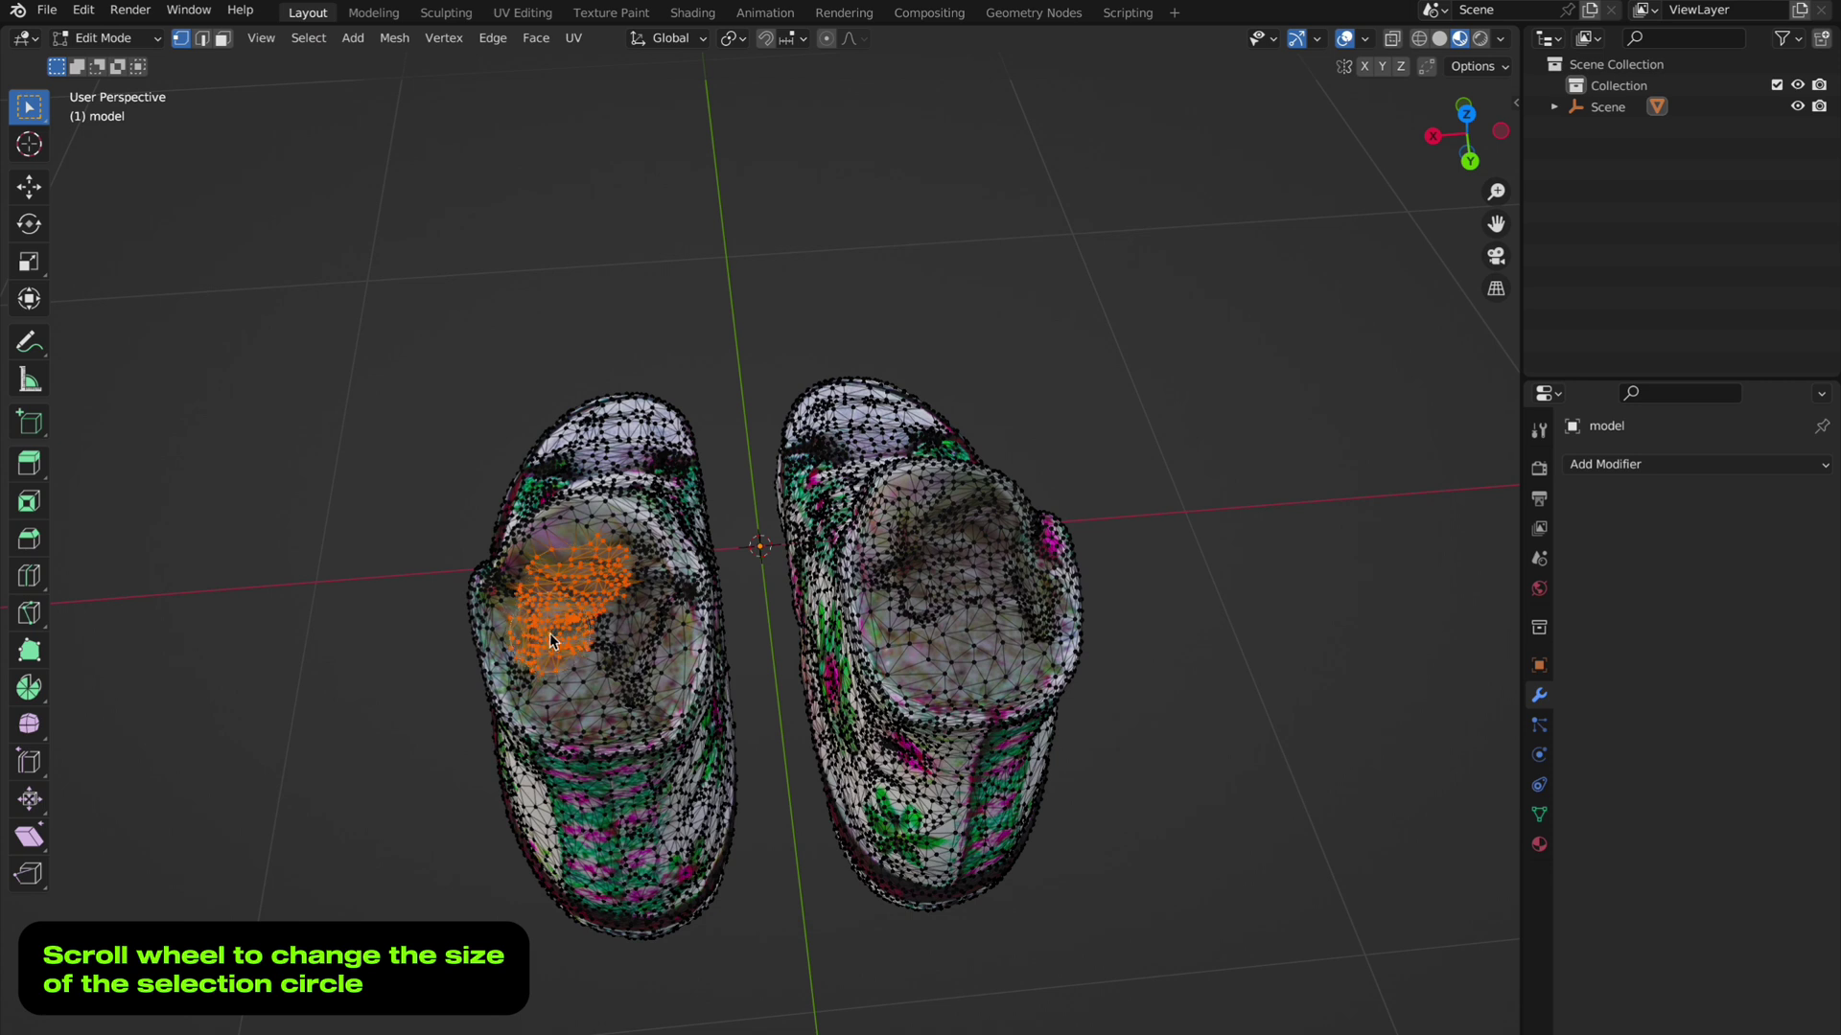
mouse_move(603, 695)
left_mouse_down()
mouse_move(656, 700)
mouse_move(671, 628)
mouse_move(644, 602)
left_mouse_up()
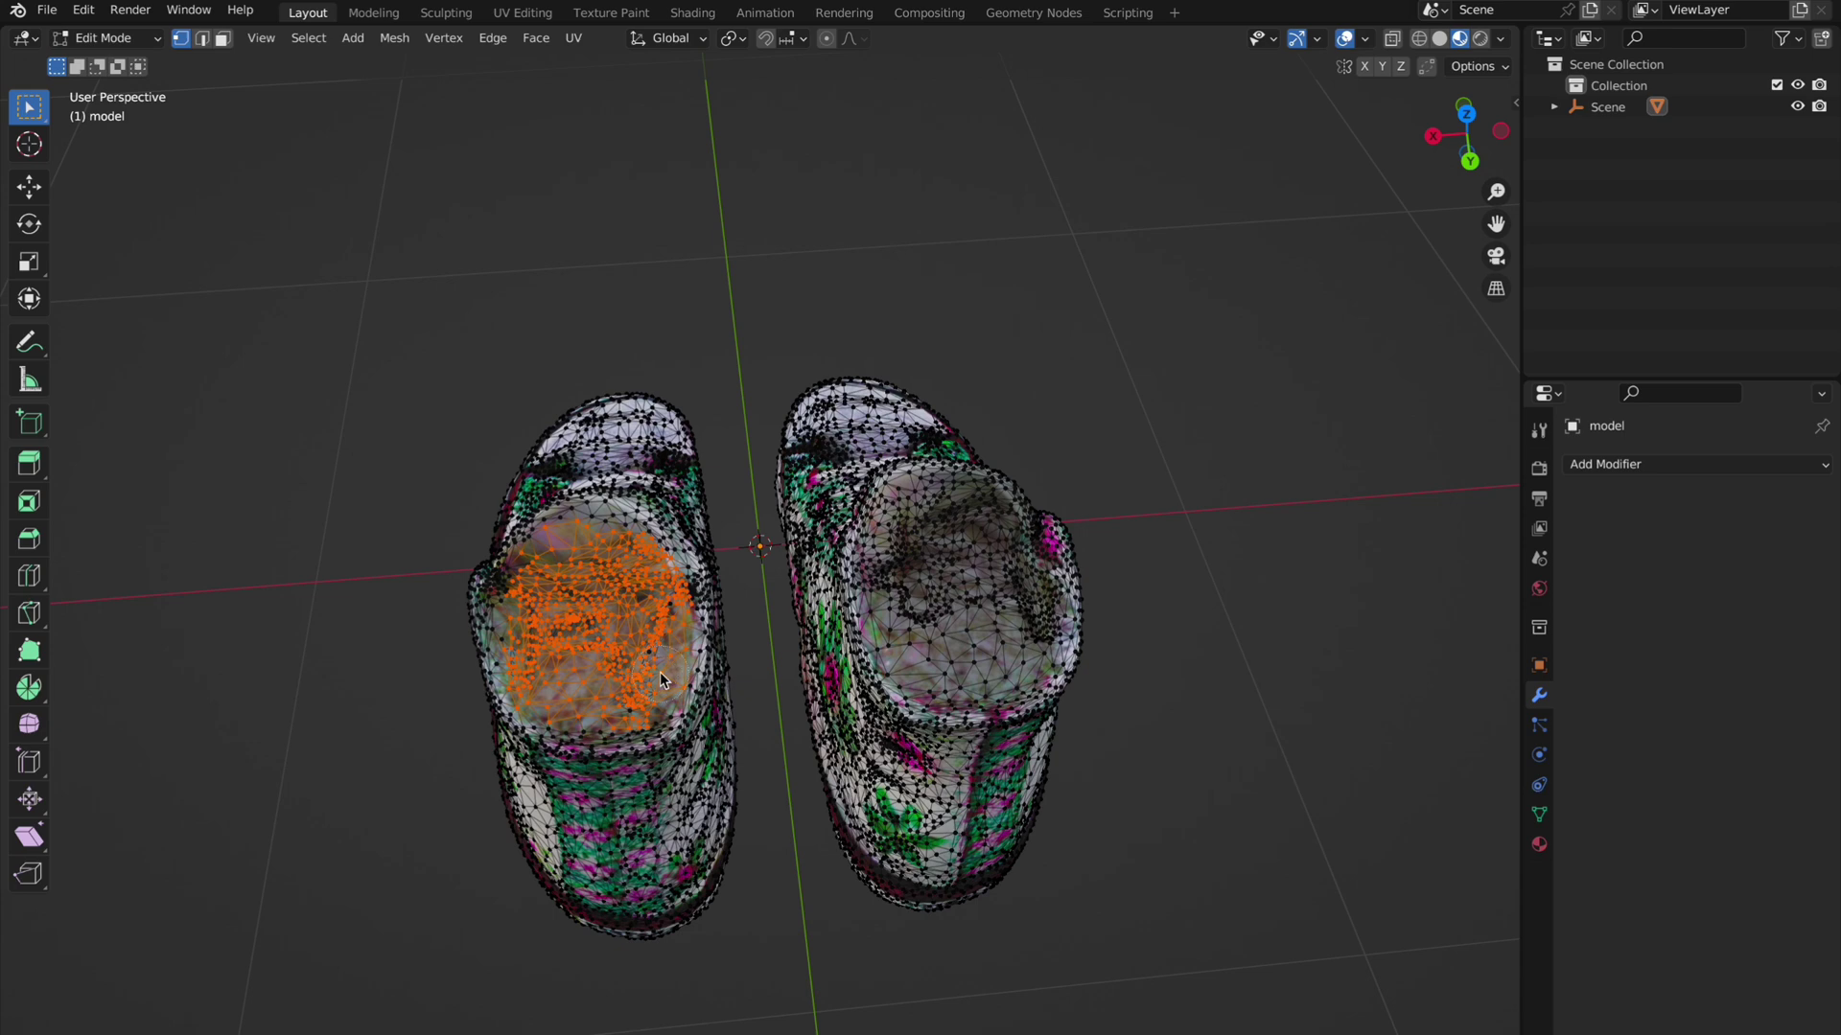
middle_click_drag(660, 674, 930, 707)
key("x")
left_click(658, 643)
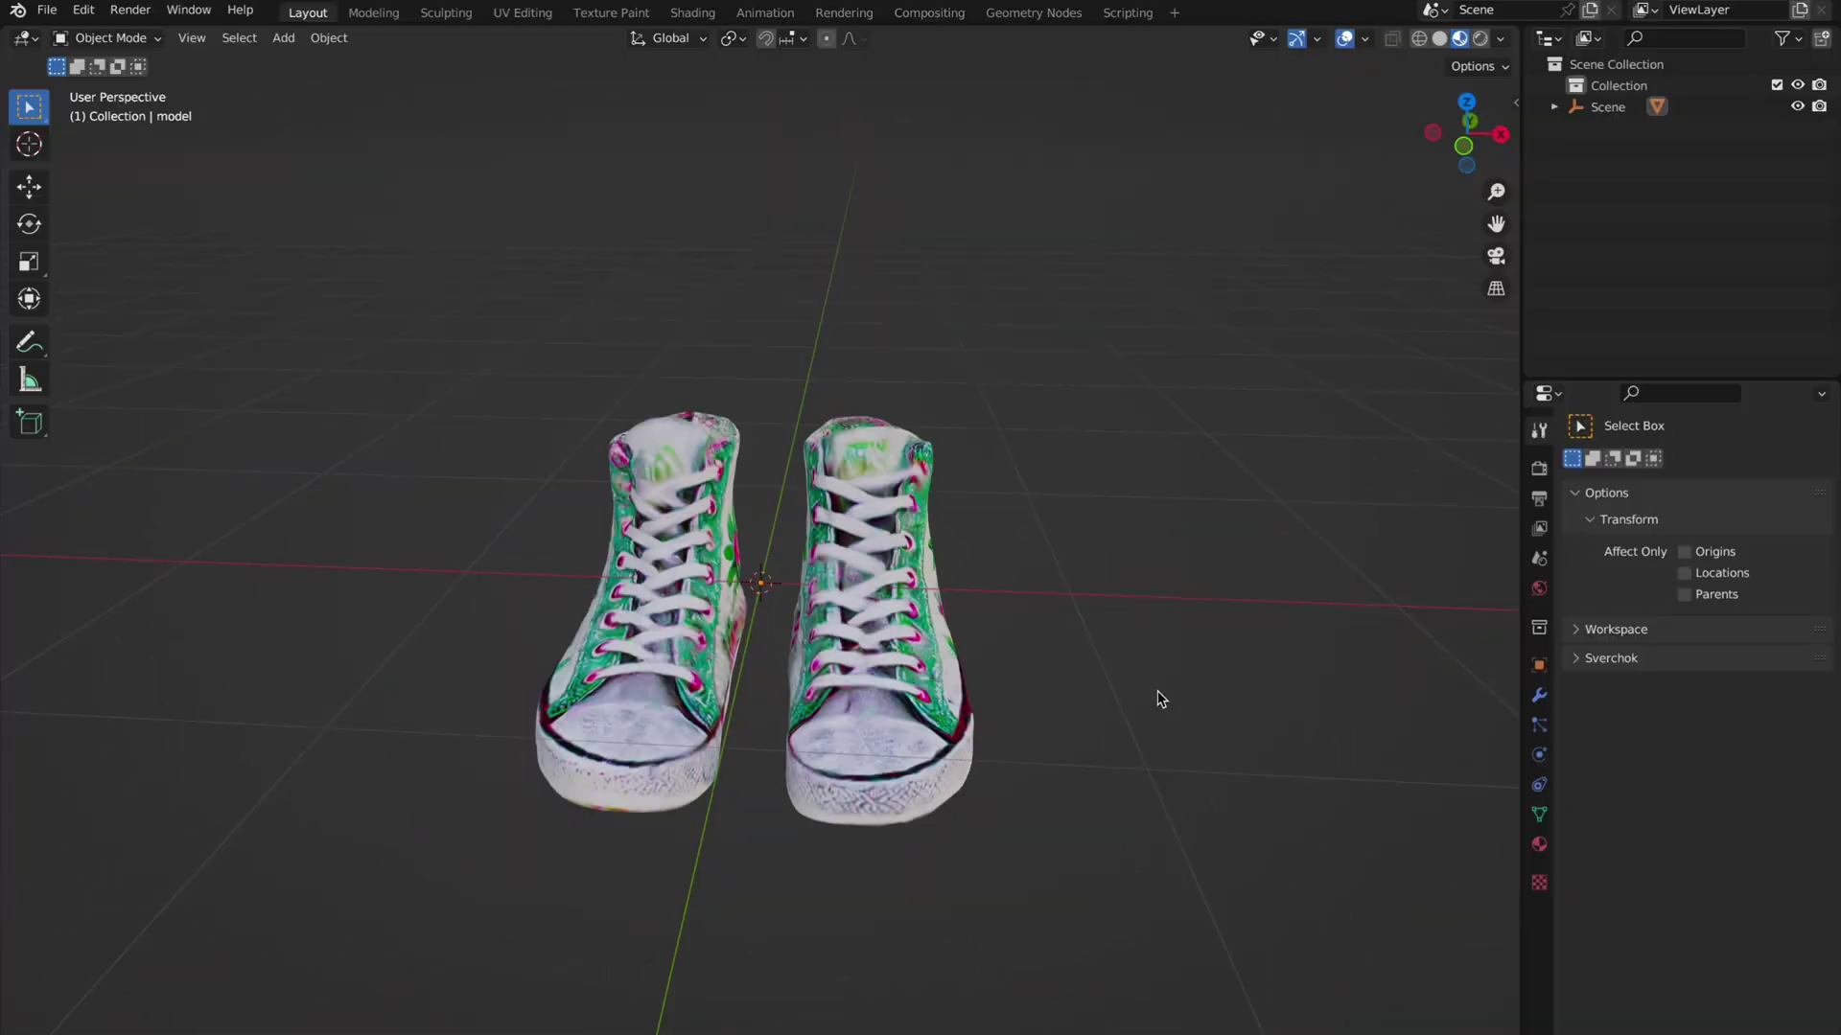
middle_click_drag(1161, 700, 733, 641)
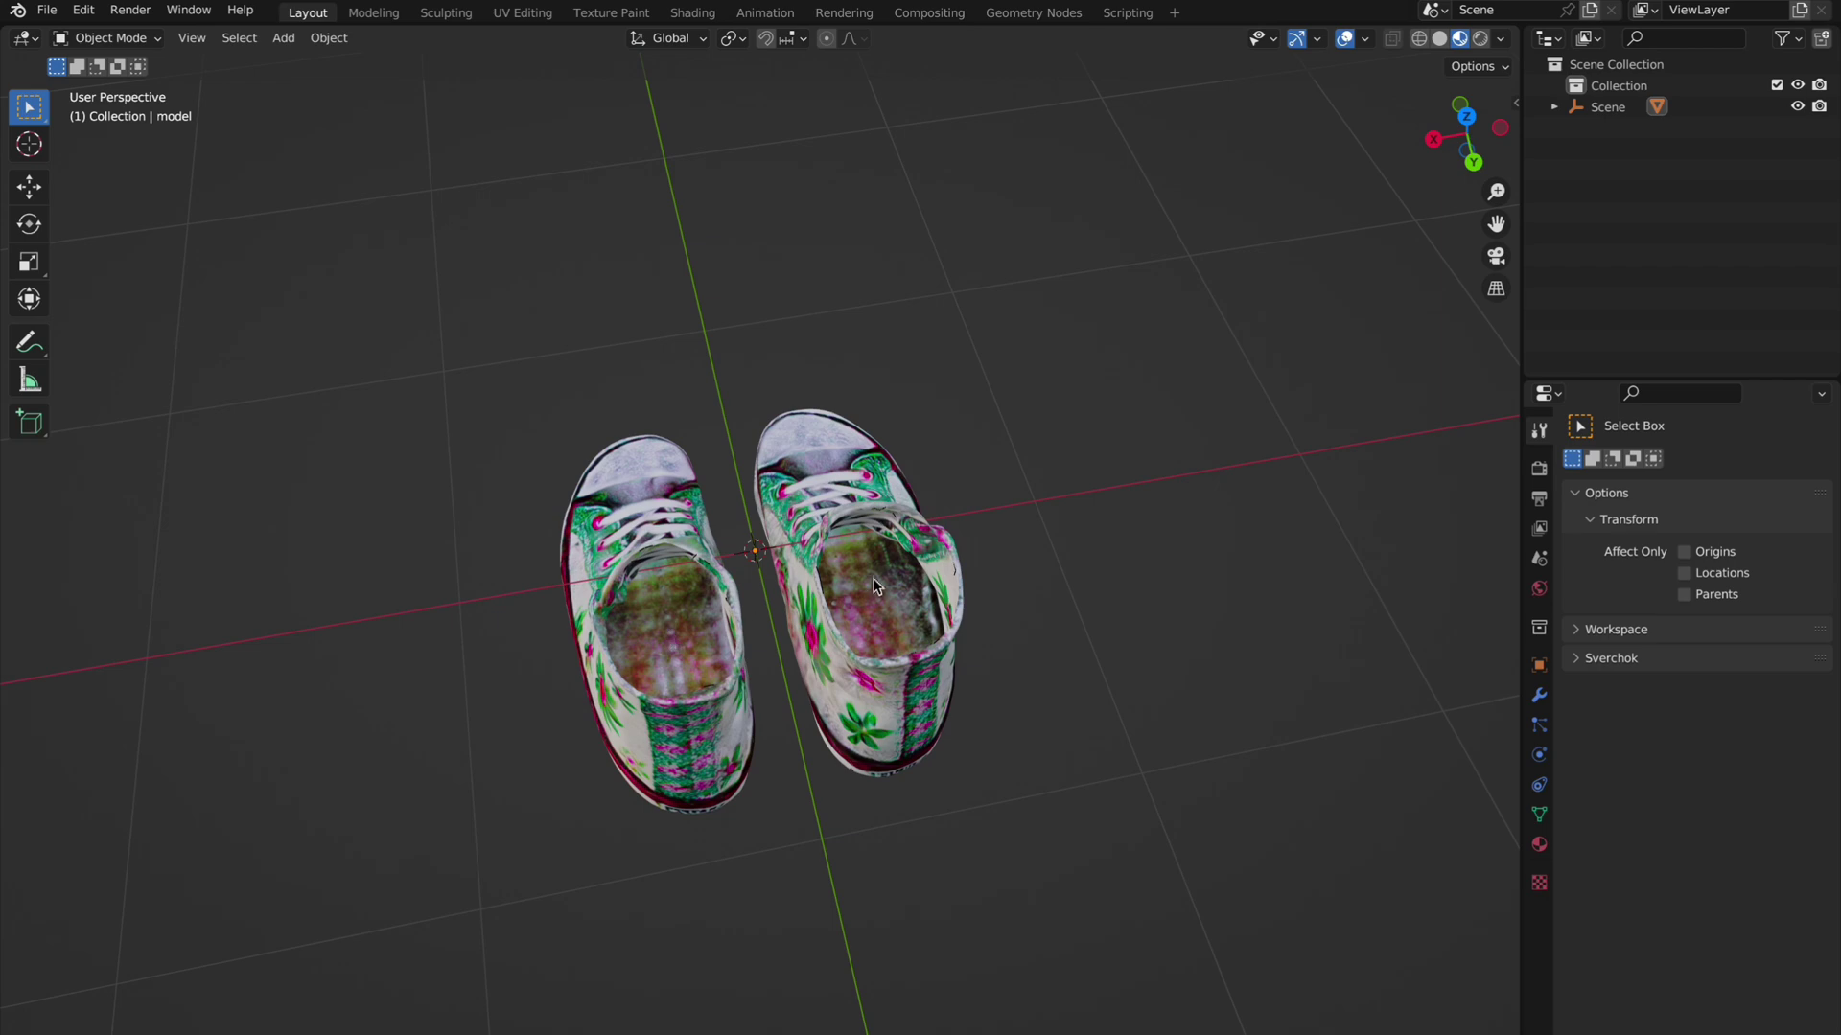
Step: Put the shoe model into Texture Paint mode
mouse_move(1142, 714)
middle_mouse_down()
mouse_move(1170, 716)
mouse_move(1140, 711)
middle_mouse_up()
scroll(821, 410, "up", 3)
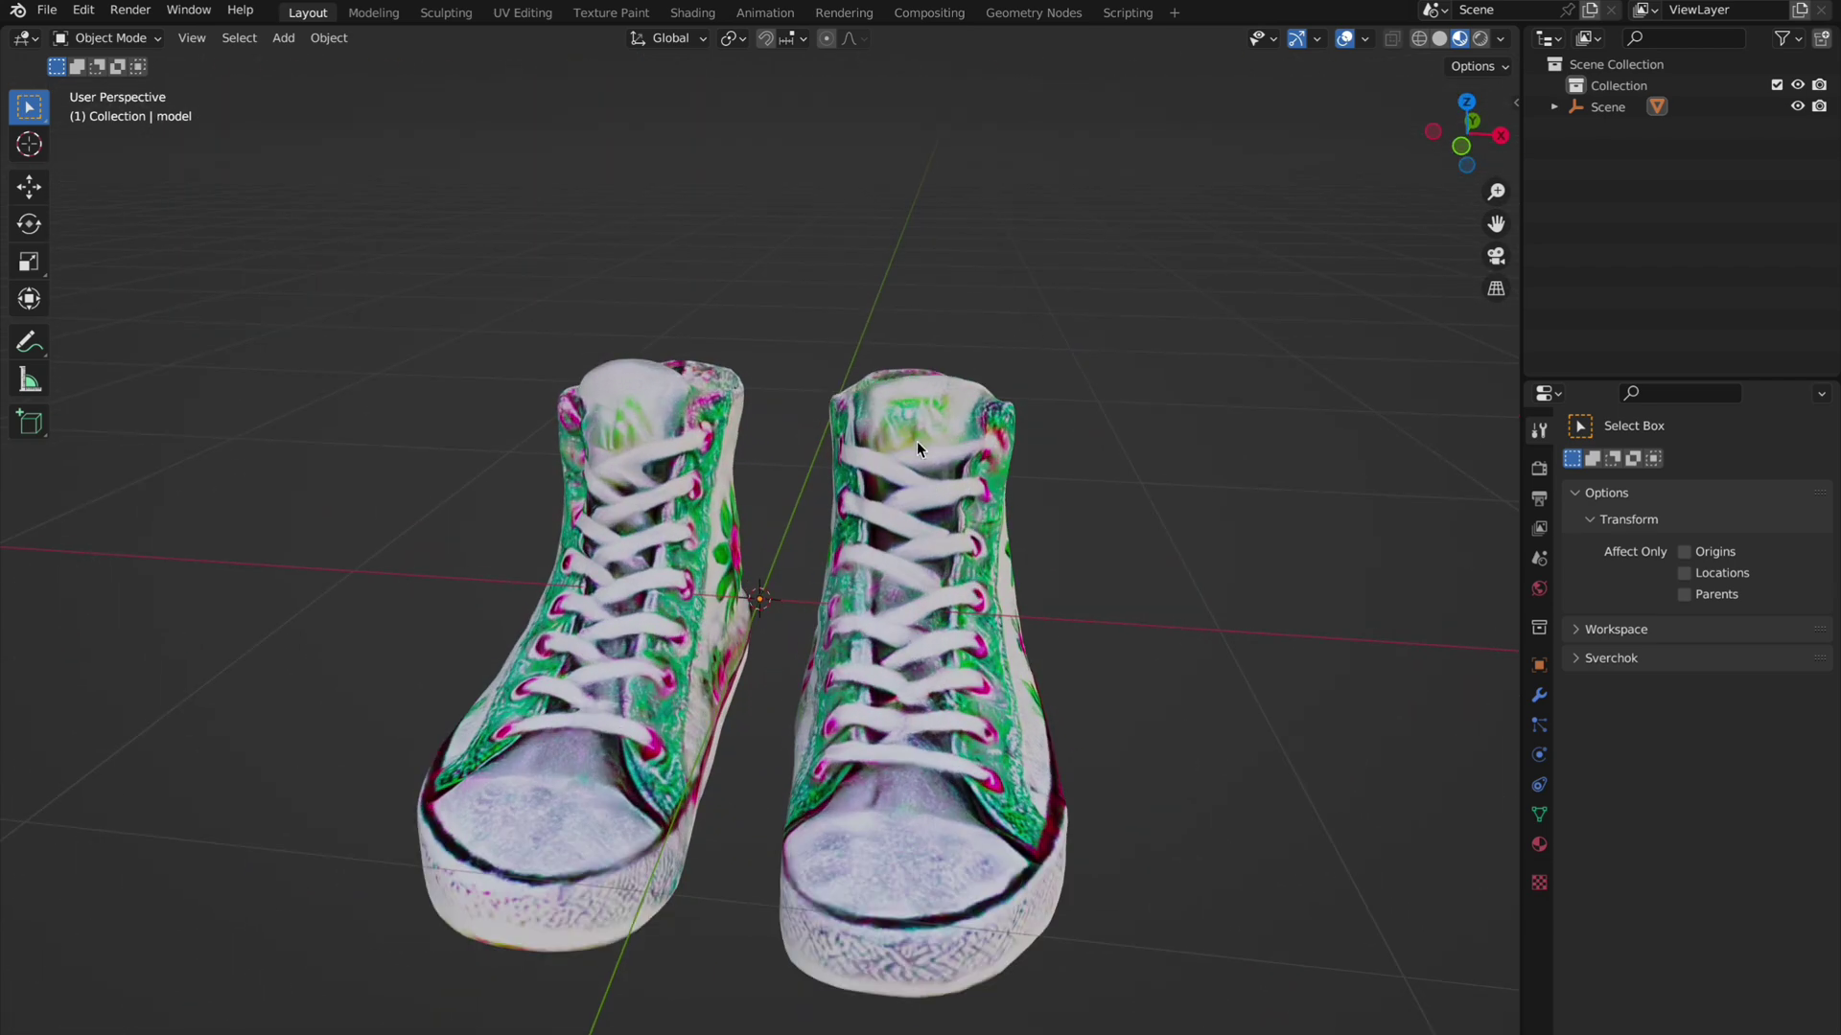
left_click(115, 38)
left_click(115, 178)
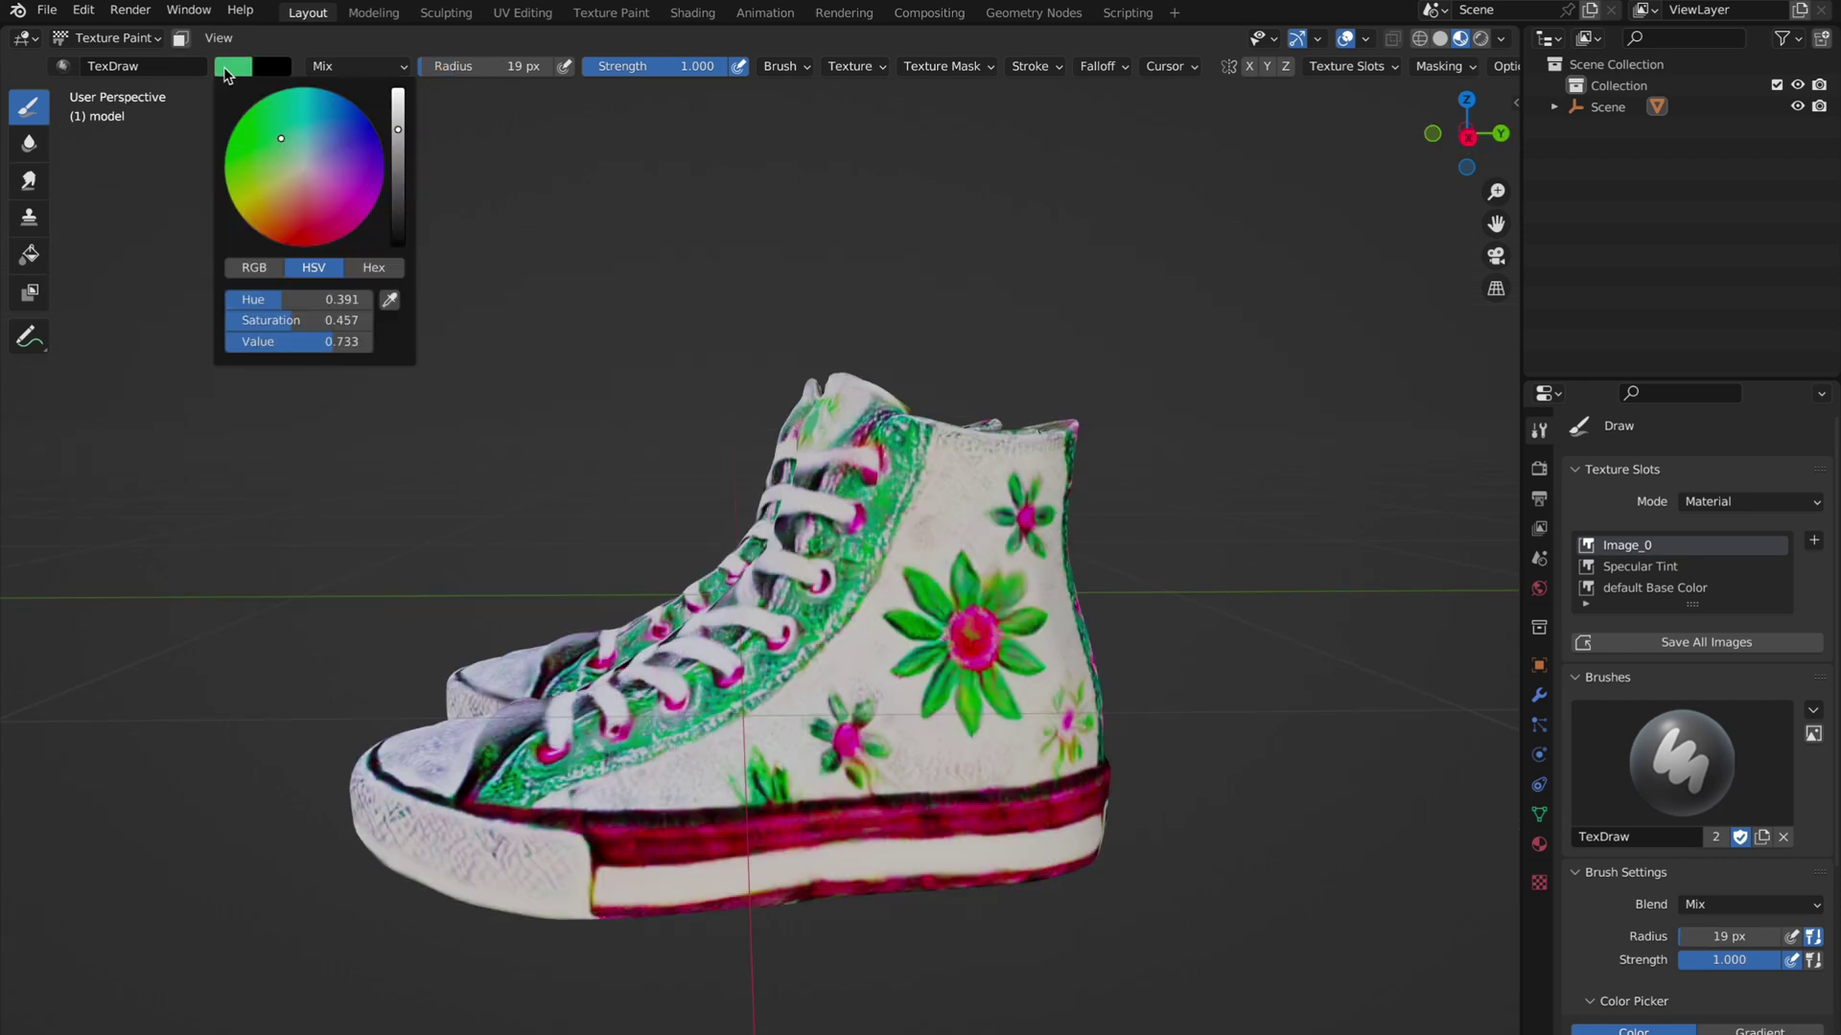
Step: Sample the red from the centre of the large side flower and paint a dot on the right-hand shoe's tongue
left_click(240, 77)
left_click(390, 299)
left_click(1008, 614)
middle_click_drag(1009, 614, 60, 89)
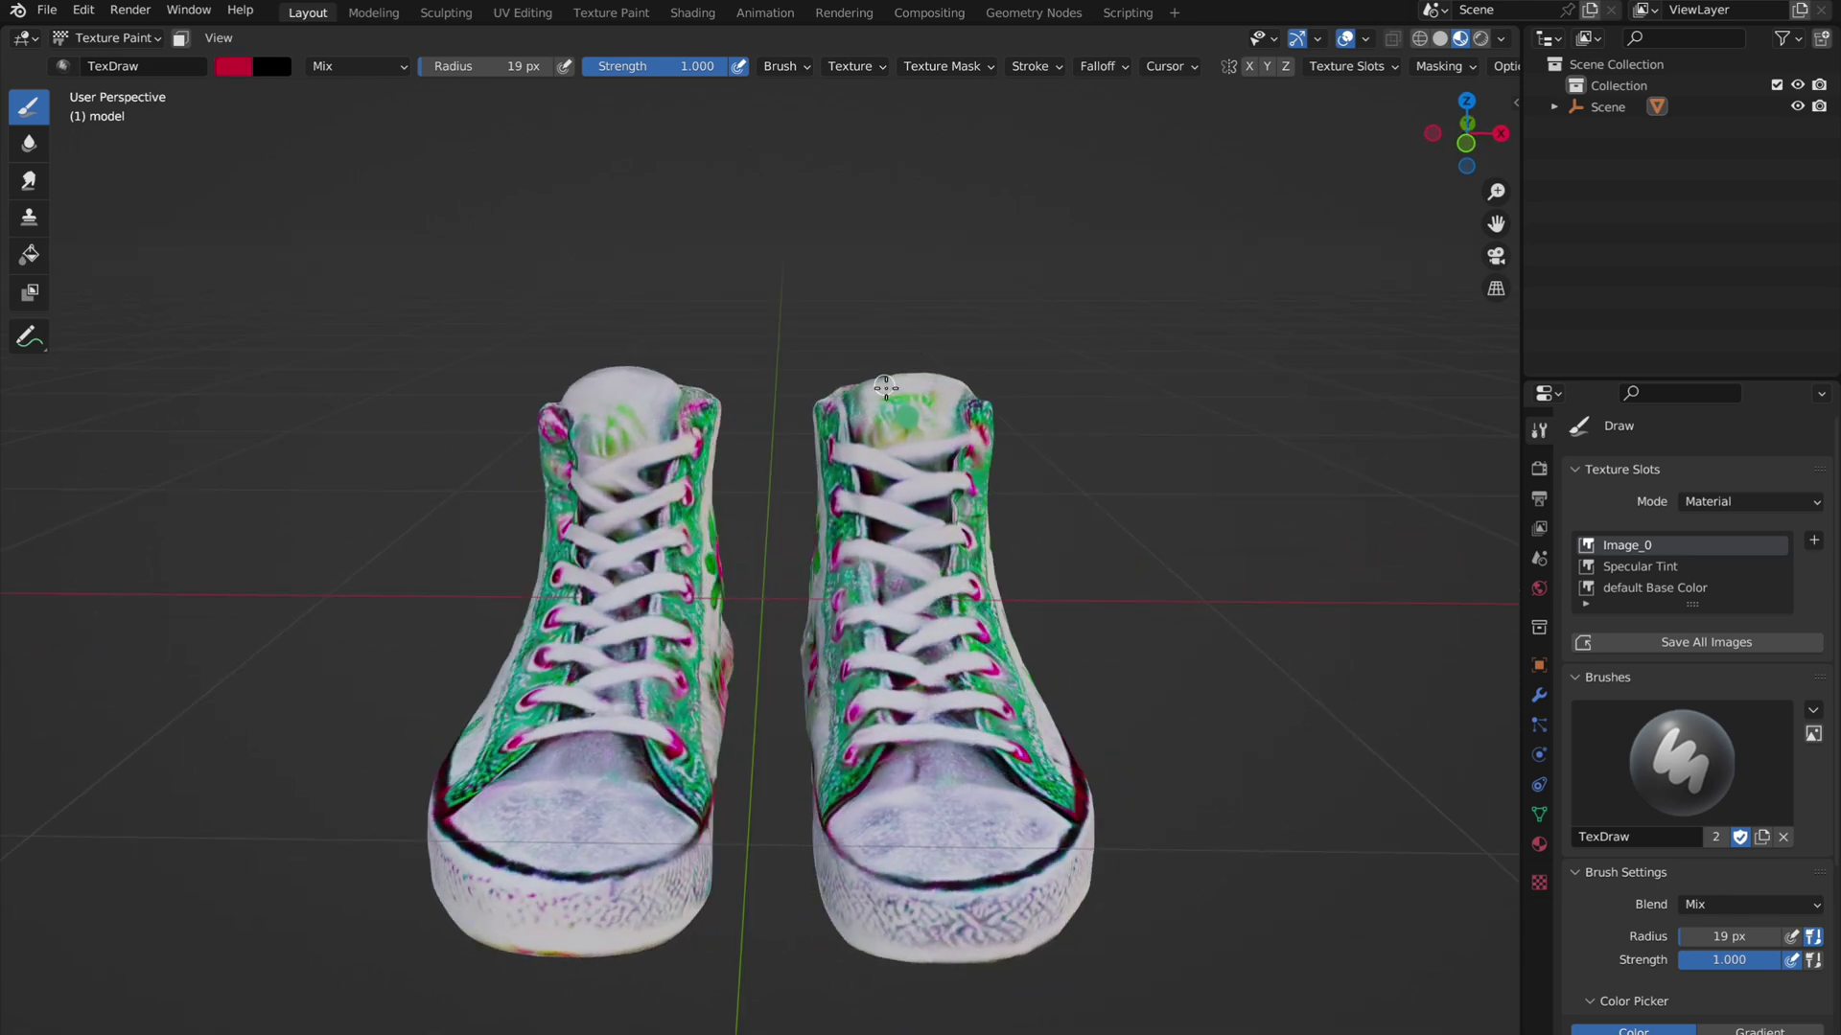
middle_click_drag(1070, 494, 887, 487)
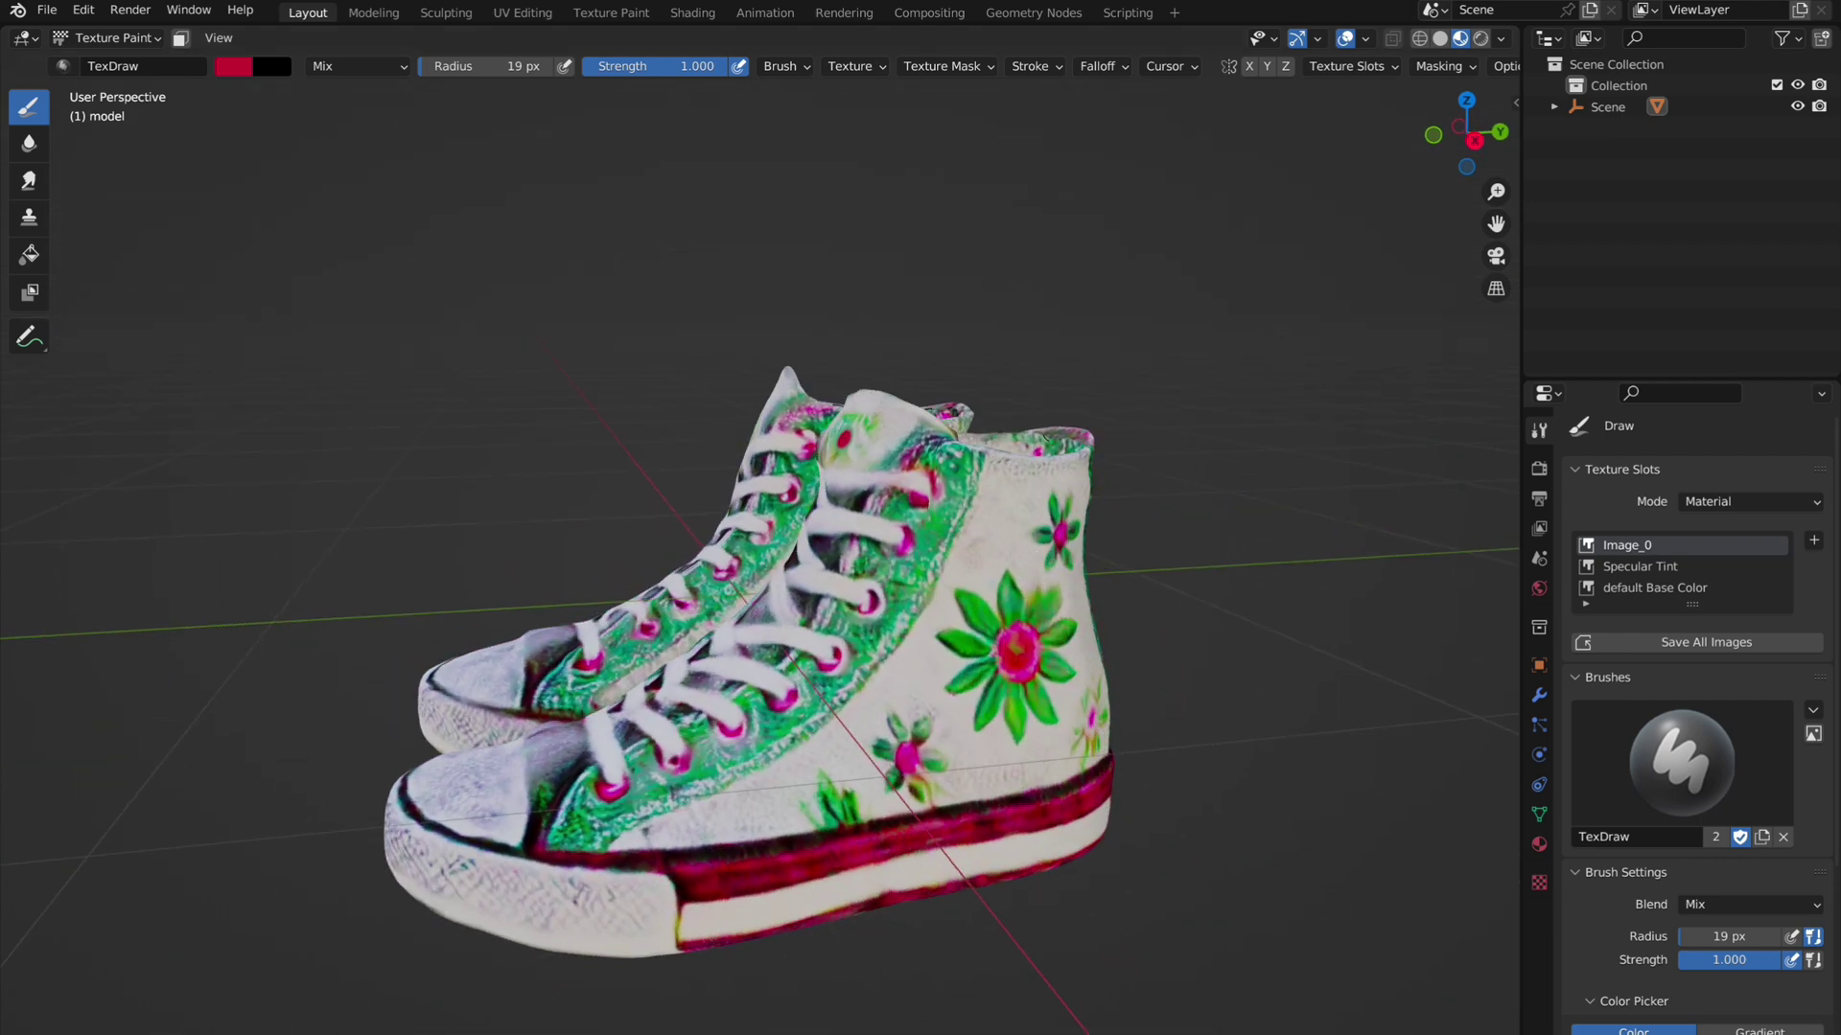
Step: Sample the green from a petal of the large side flower as the paint colour for the right-hand shoe's tongue
left_click(230, 69)
left_click(234, 69)
left_click(389, 300)
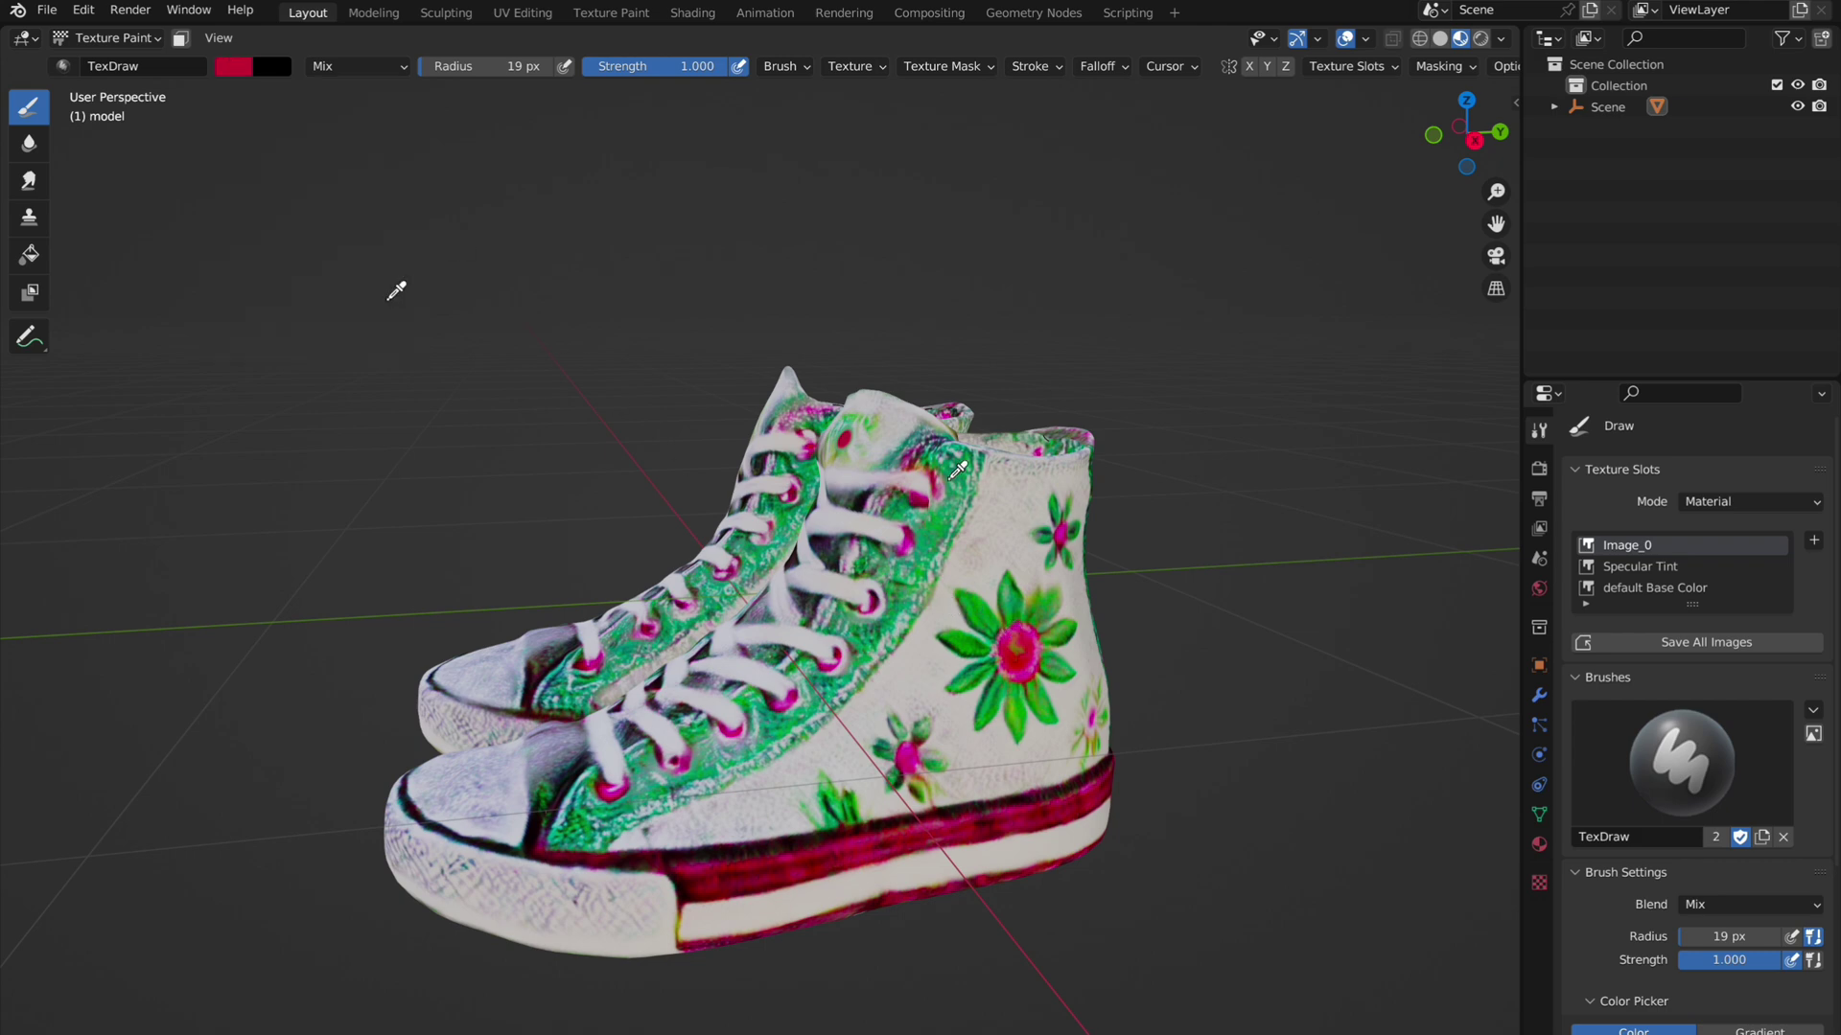
left_click(974, 593)
mouse_move(974, 593)
middle_mouse_down()
mouse_move(1055, 572)
mouse_move(904, 352)
mouse_move(968, 403)
middle_mouse_up()
scroll(1054, 388, "up", 5)
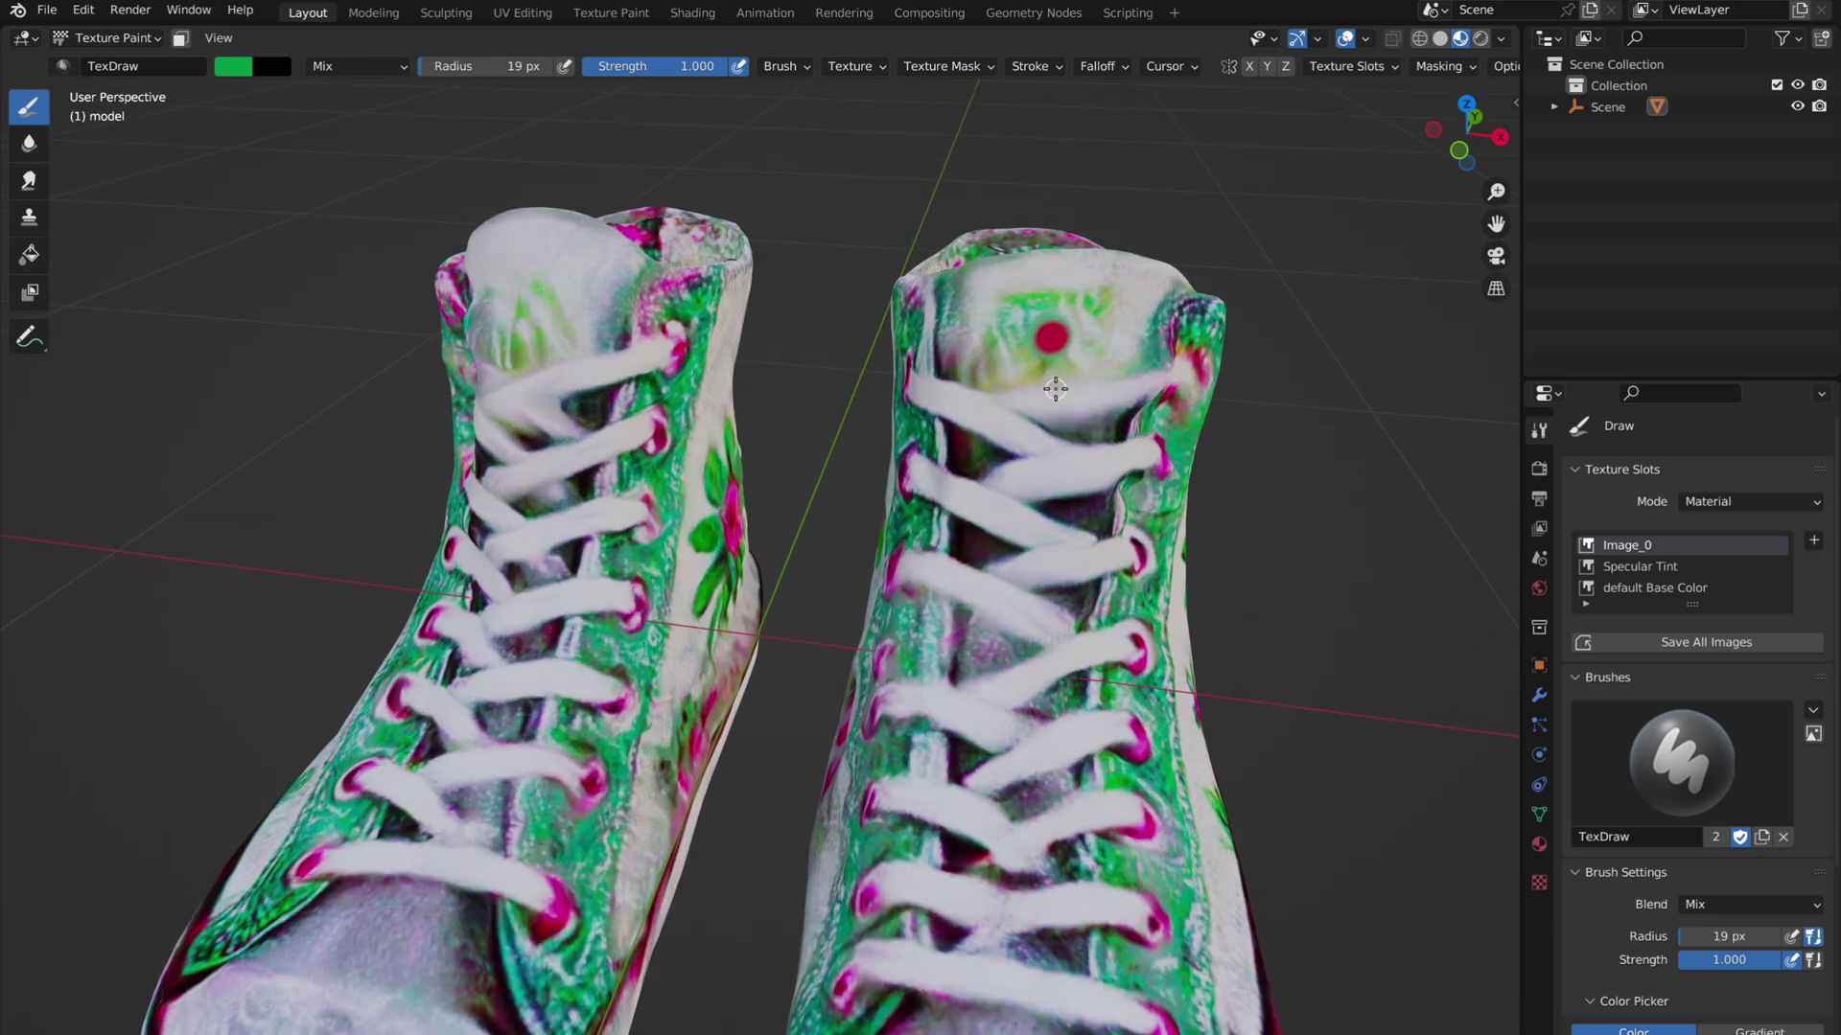
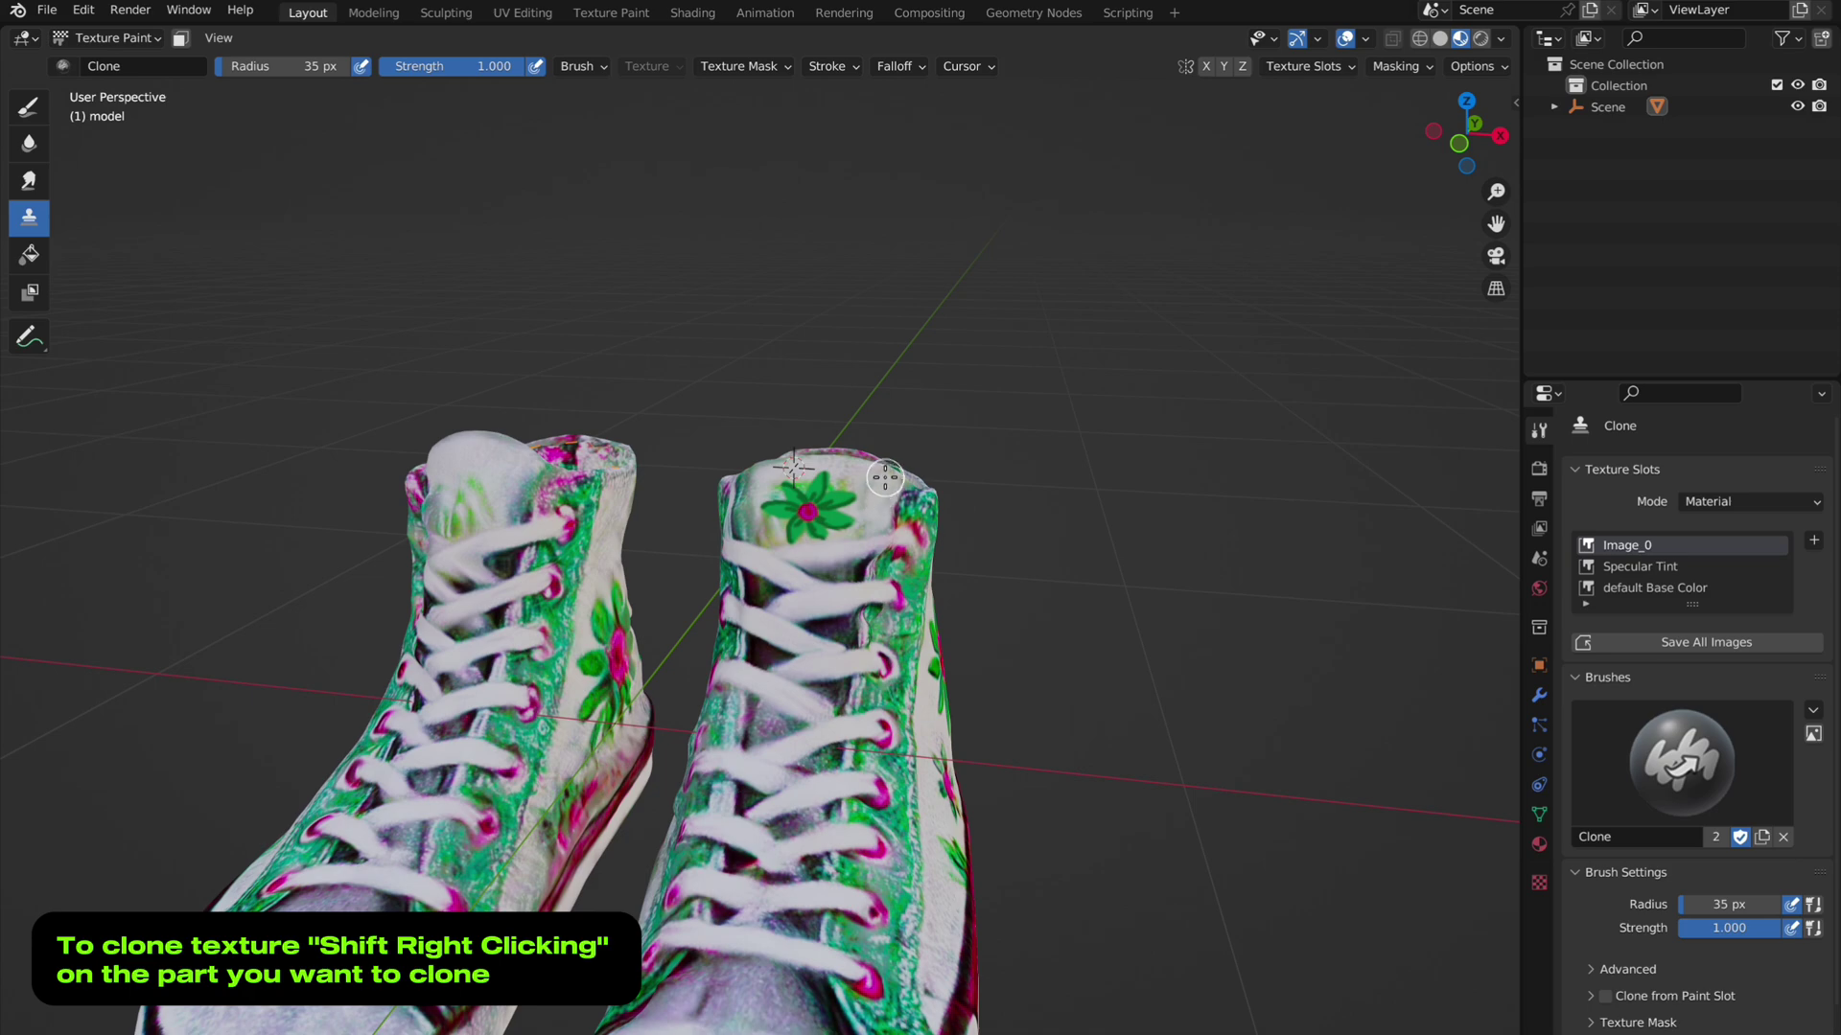
Step: Clone the flower from the right-hand shoe's tongue onto the left-hand shoe's tongue with an 89 px Clone brush
middle_click_drag(1138, 627, 1043, 665)
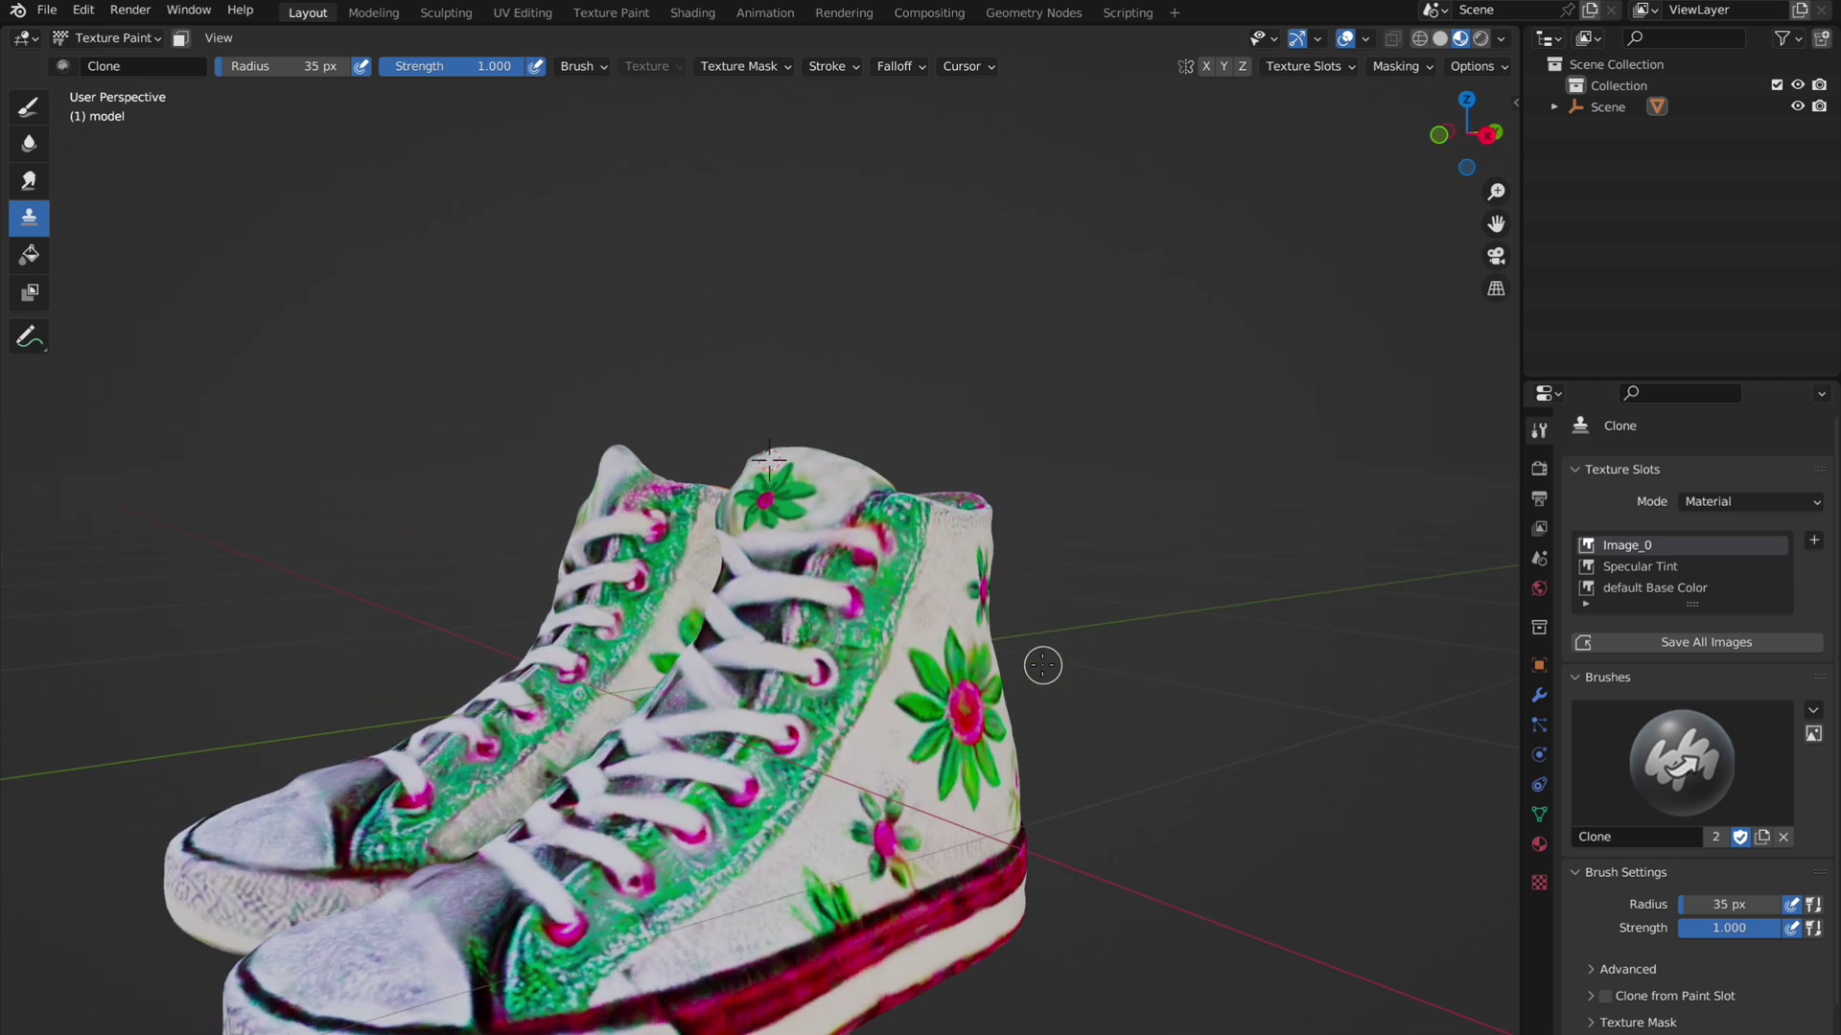
middle_click_drag(893, 643, 905, 587)
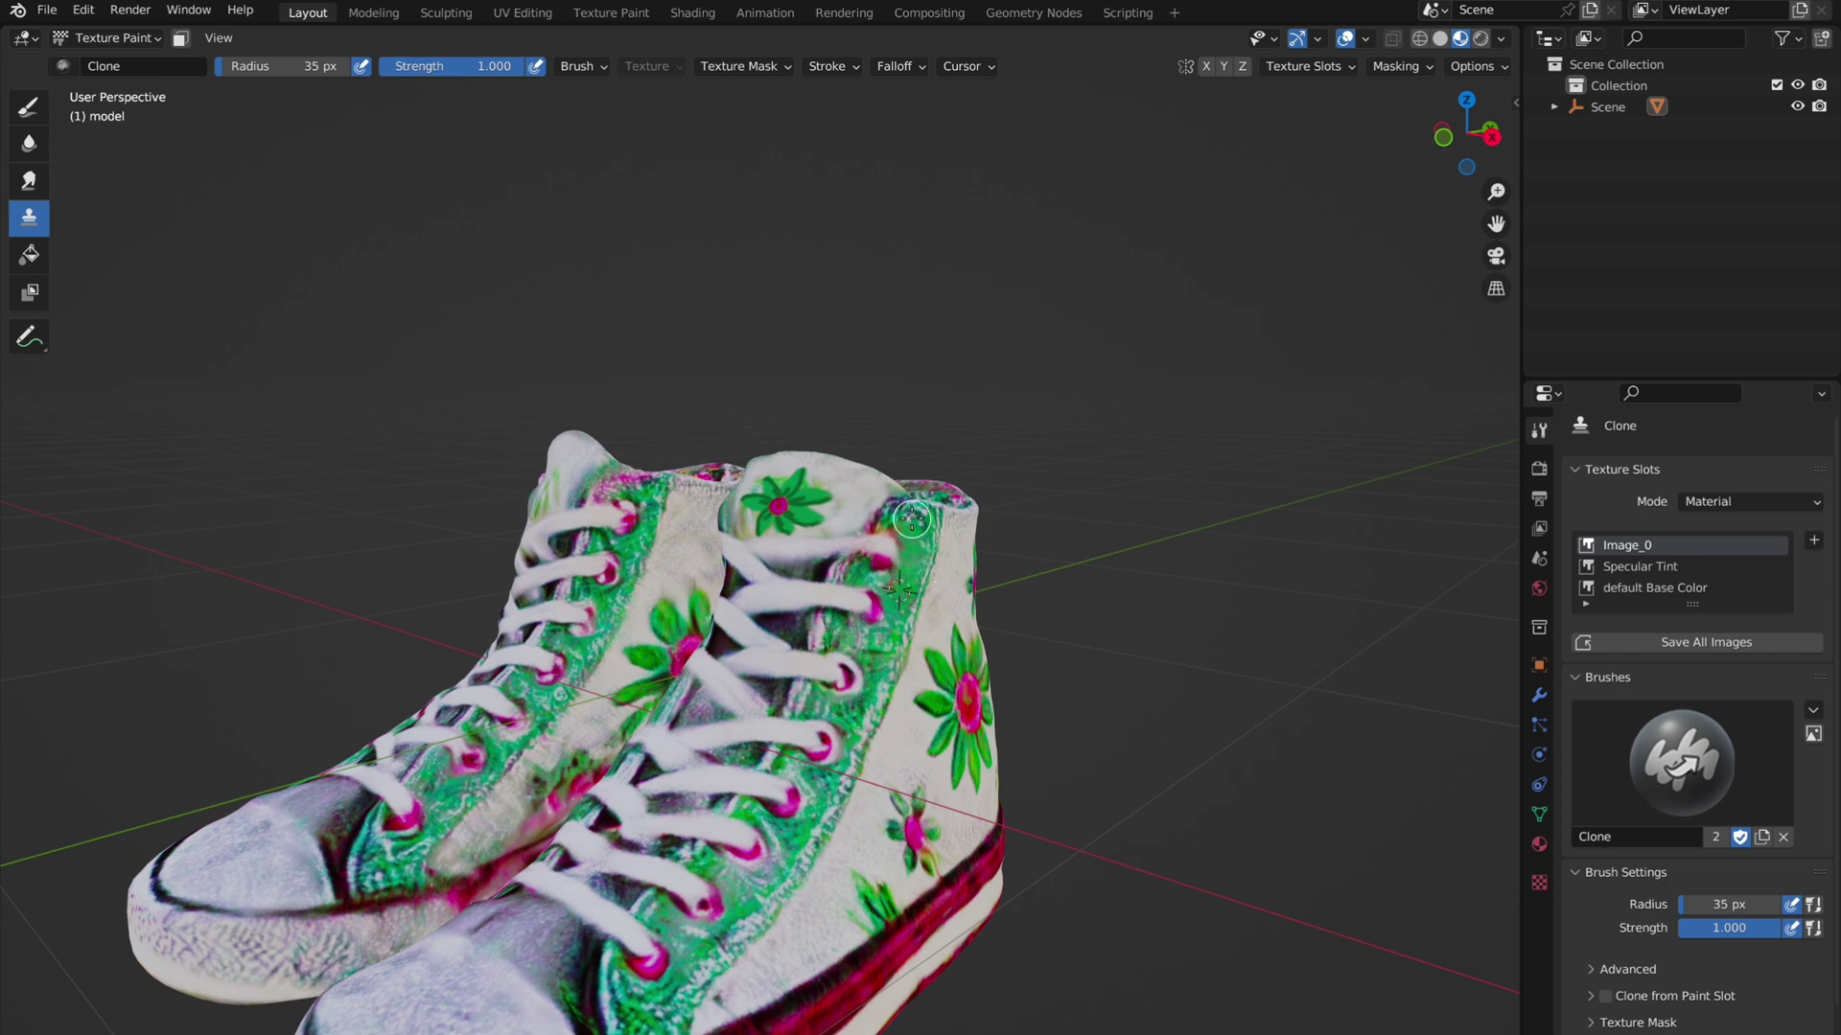
middle_click_drag(1179, 810, 849, 524)
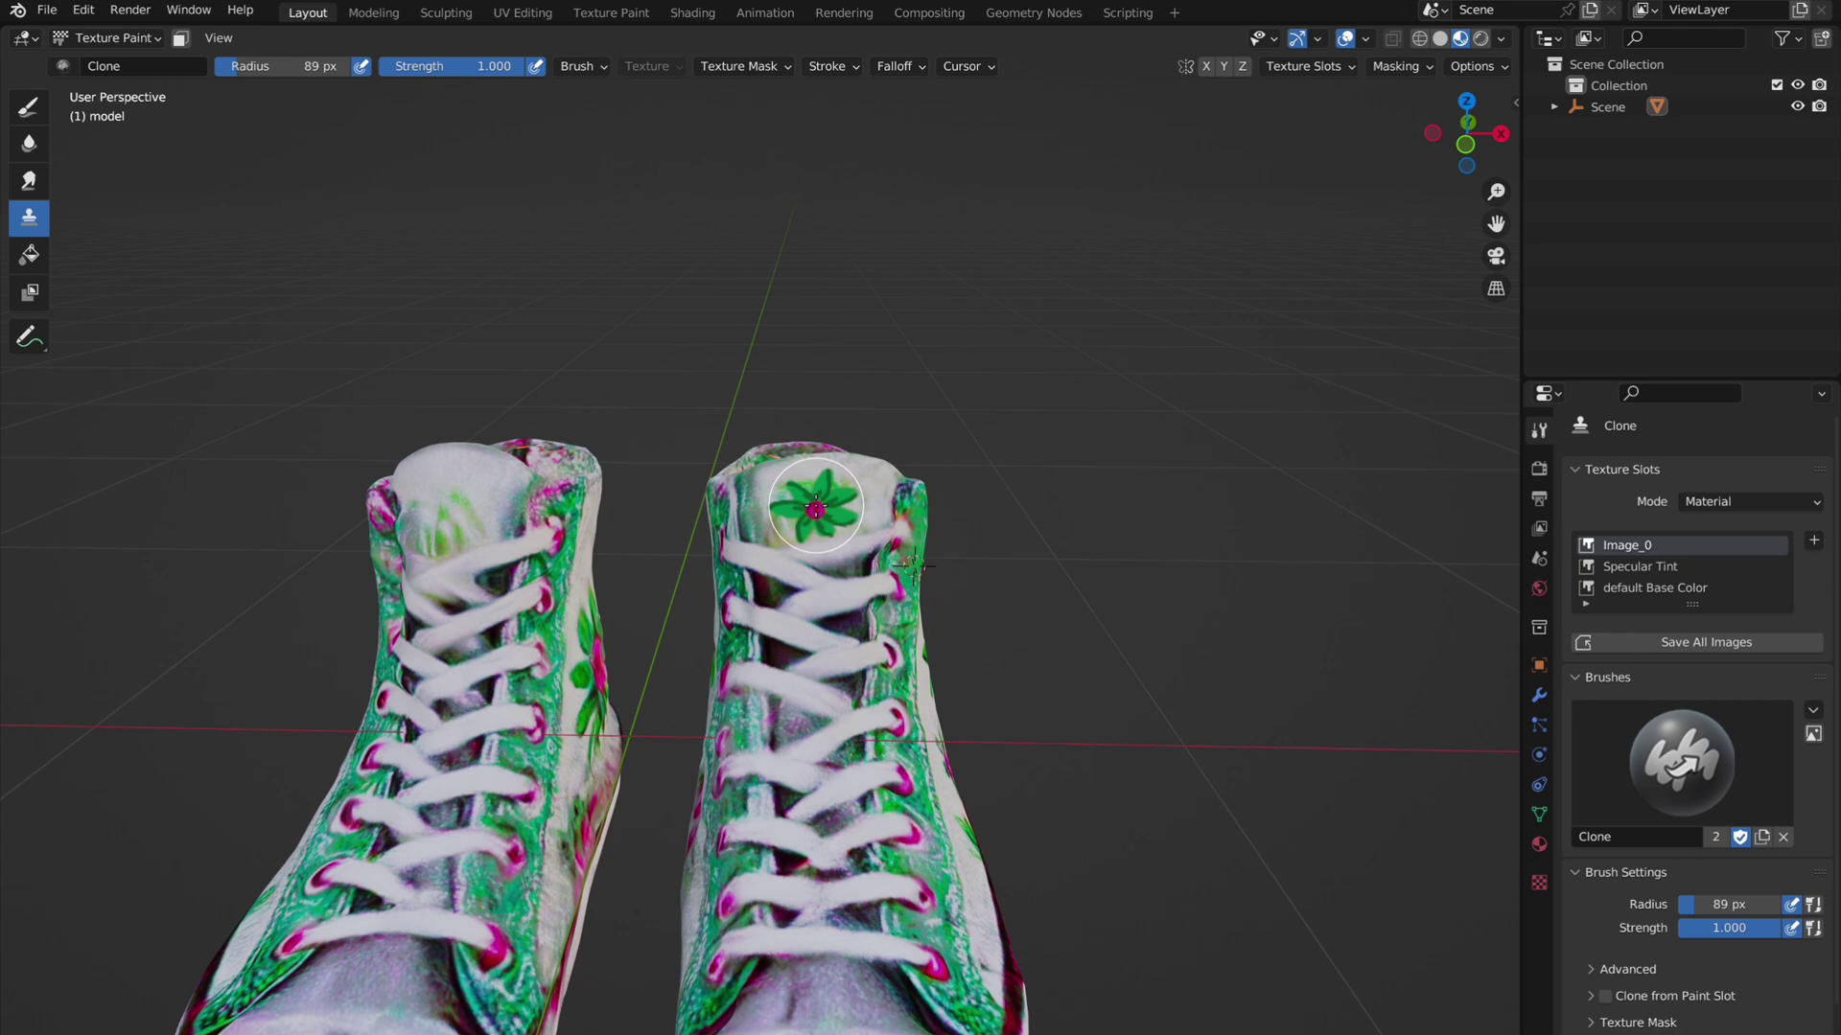
middle_click_drag(815, 506, 495, 518)
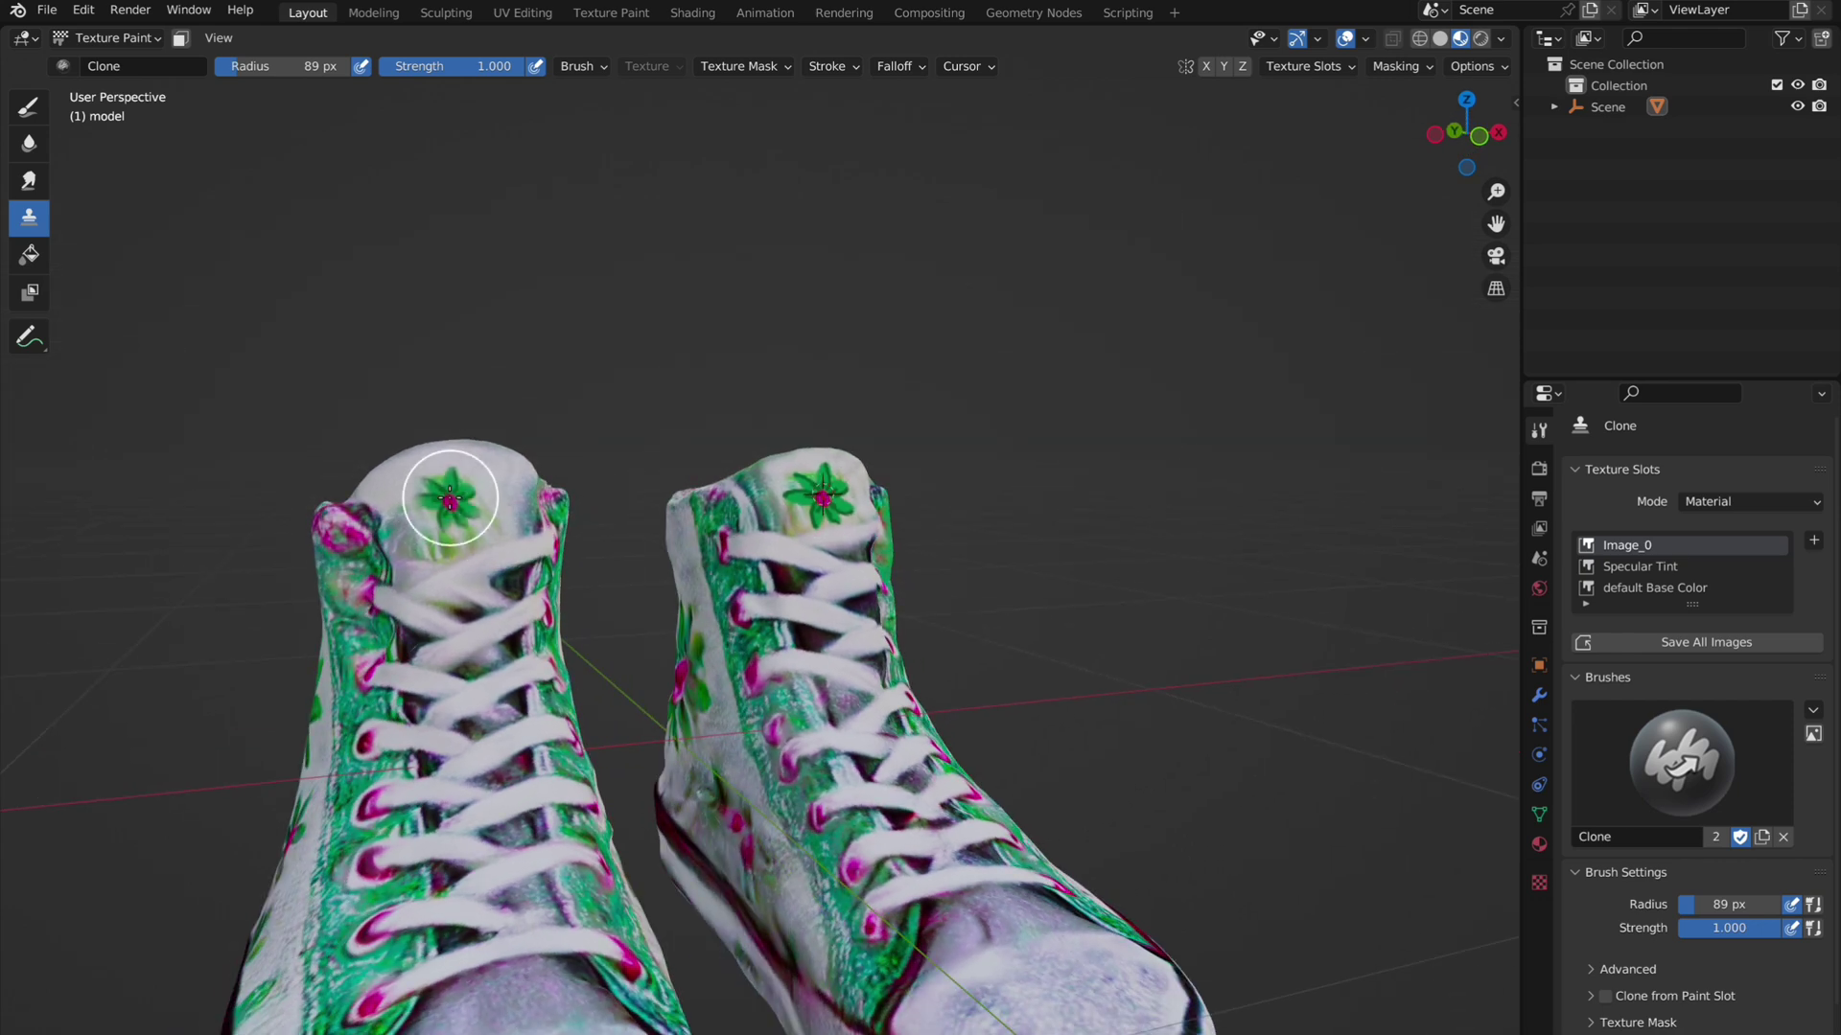
left_click_drag(445, 500, 469, 501)
mouse_move(595, 604)
middle_mouse_down()
mouse_move(616, 645)
mouse_move(594, 633)
middle_mouse_up()
scroll(487, 521, "down", 1)
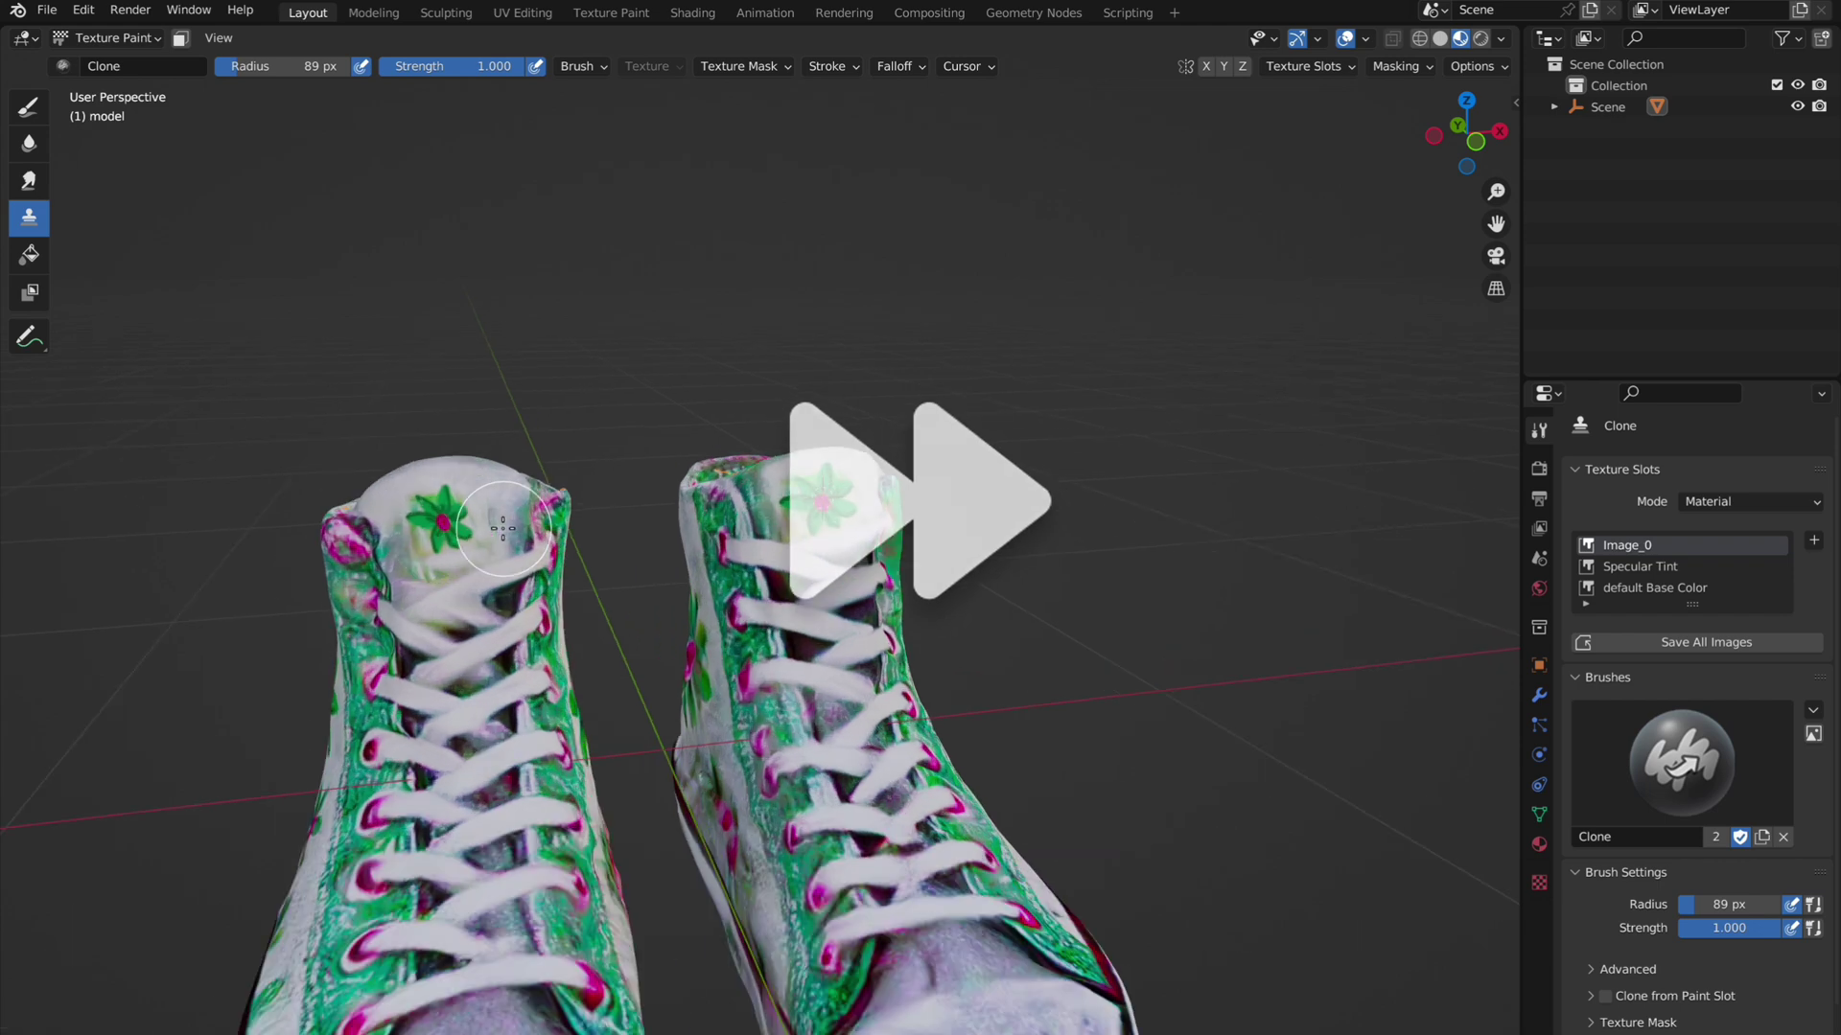
Step: Clean up the fabric around the flower on the left-hand shoe's tongue with a 43 px Clone brush
scroll(487, 520, "up", 2)
left_click_drag(292, 71, 280, 71)
left_click(454, 474, "ctrl")
Step: Clone plain white fabric over the flower fragments low on the right-hand shoe's inner side
mouse_move(444, 534)
left_mouse_down()
mouse_move(312, 571)
mouse_move(302, 517)
left_mouse_up()
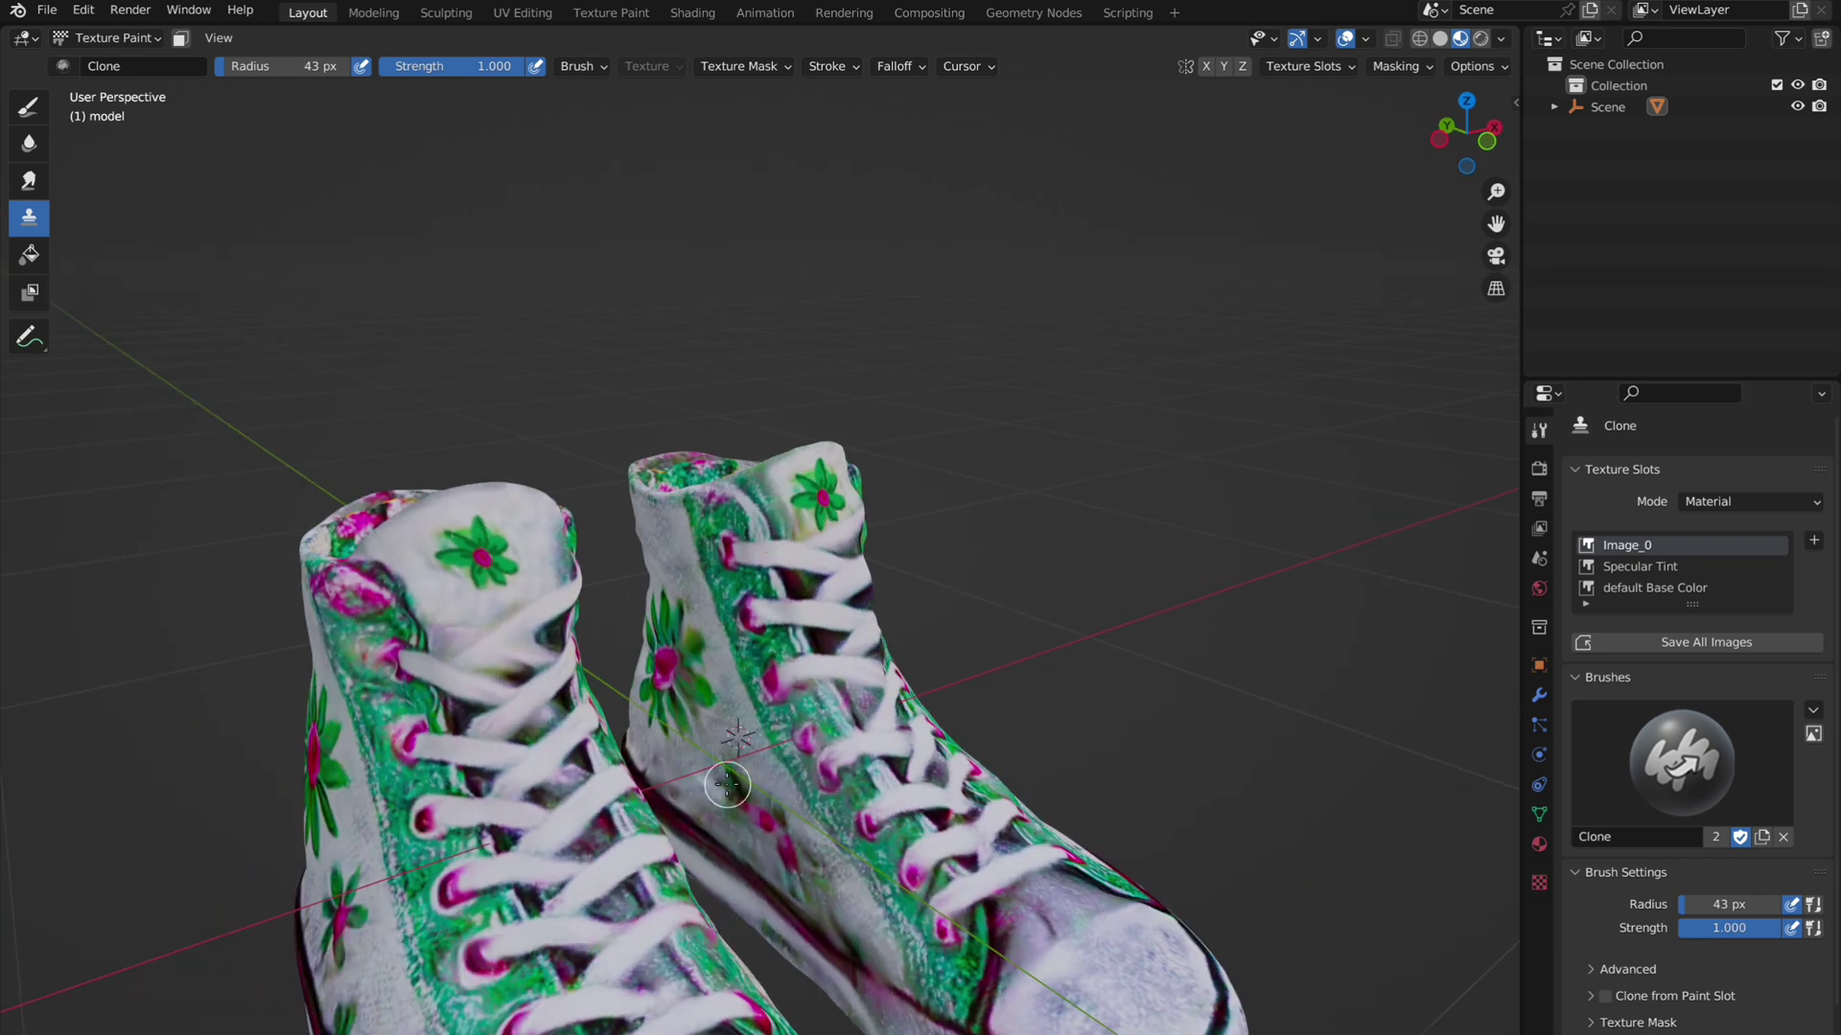
mouse_move(814, 840)
left_mouse_down()
mouse_move(800, 884)
mouse_move(790, 851)
left_mouse_up()
left_click(743, 753, "ctrl")
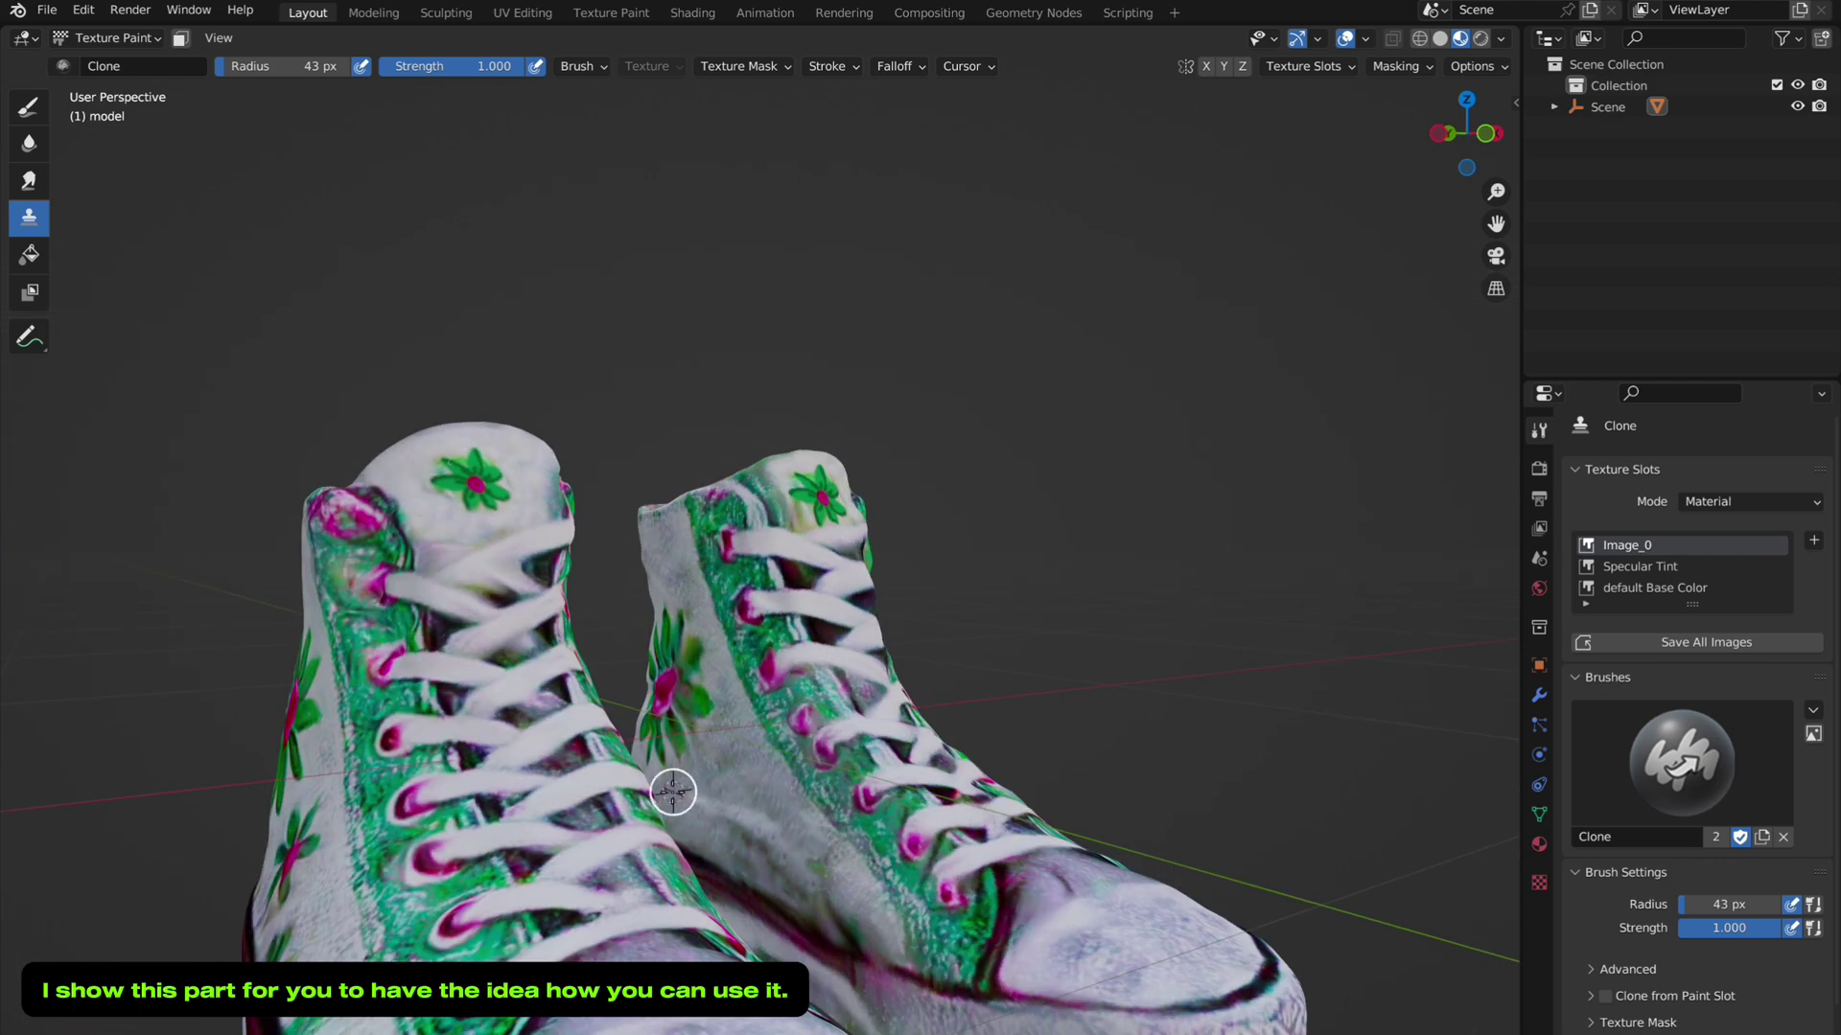
middle_click_drag(768, 821, 558, 770)
left_click(675, 494, "ctrl")
mouse_move(538, 783)
left_mouse_down()
mouse_move(583, 749)
mouse_move(530, 789)
left_mouse_up()
middle_click_drag(537, 822, 598, 815)
scroll(599, 815, "up", 3)
left_click_drag(506, 916, 465, 923)
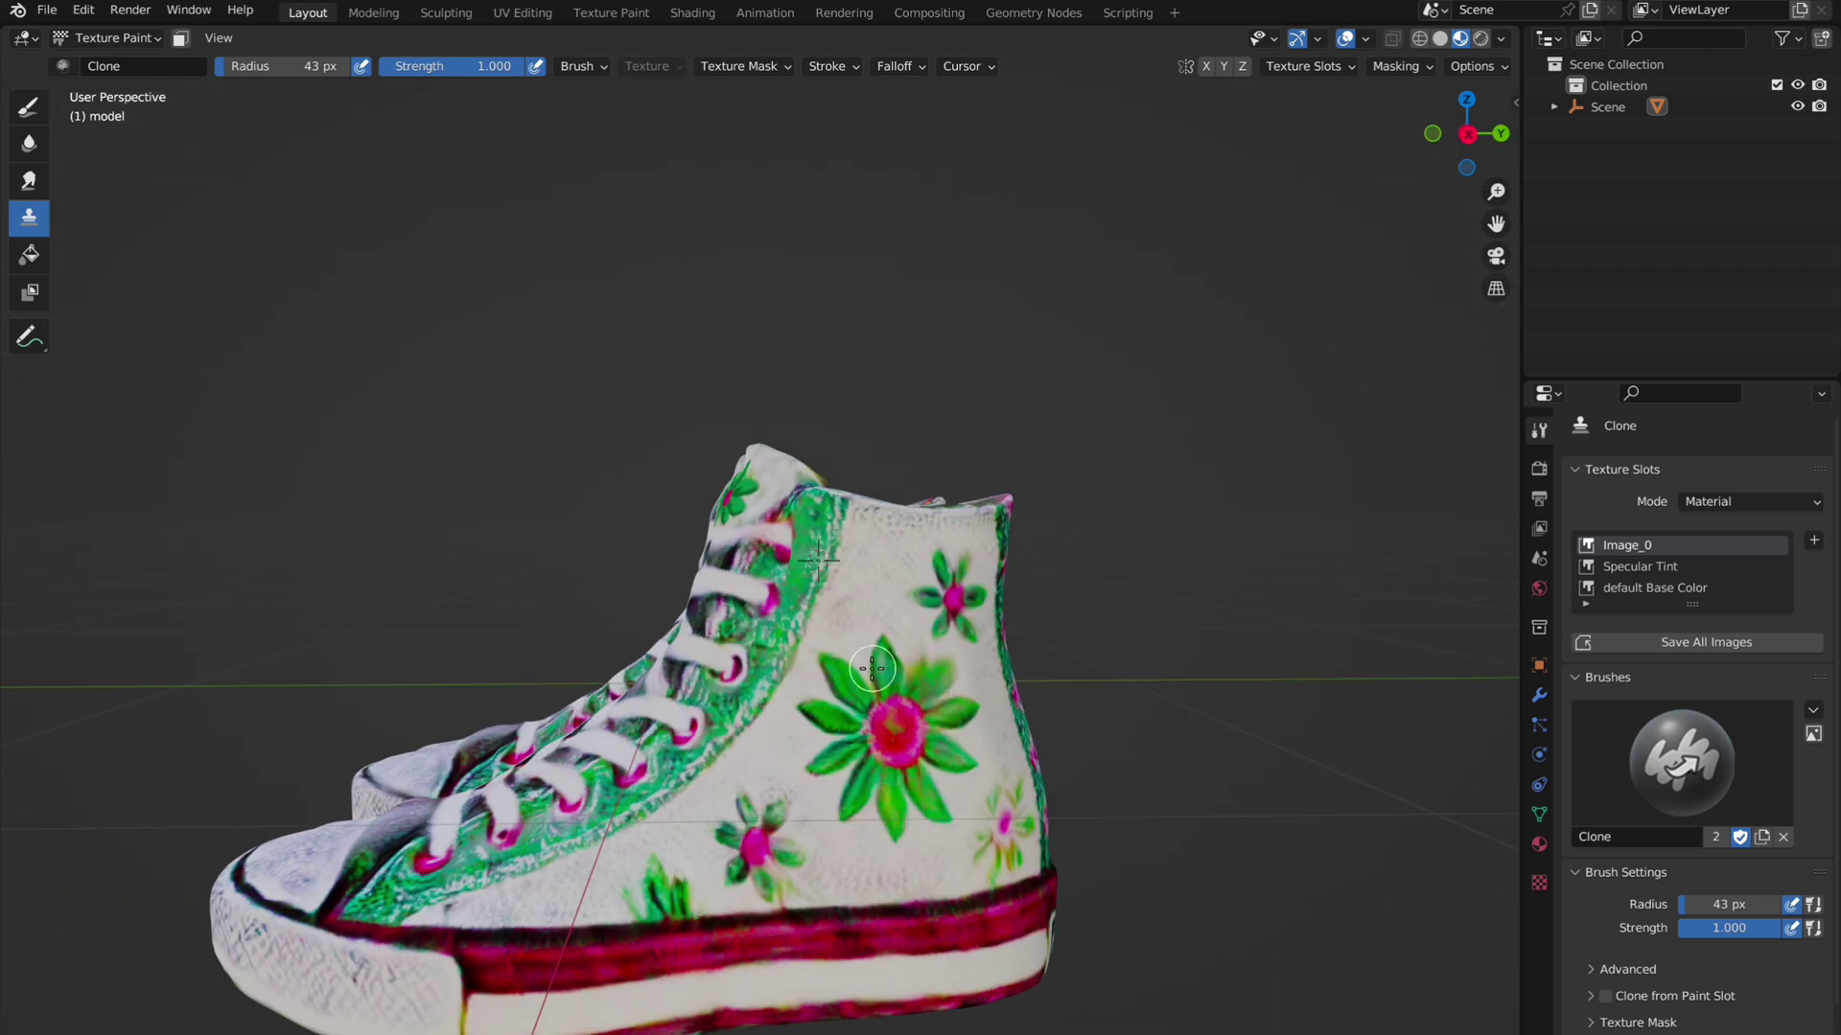
Step: Erase the blurred heel flower on the left-hand shoe's outer side with a 42 px Clone brush and clone a small flower there at 146 px
key("f")
left_click(927, 810)
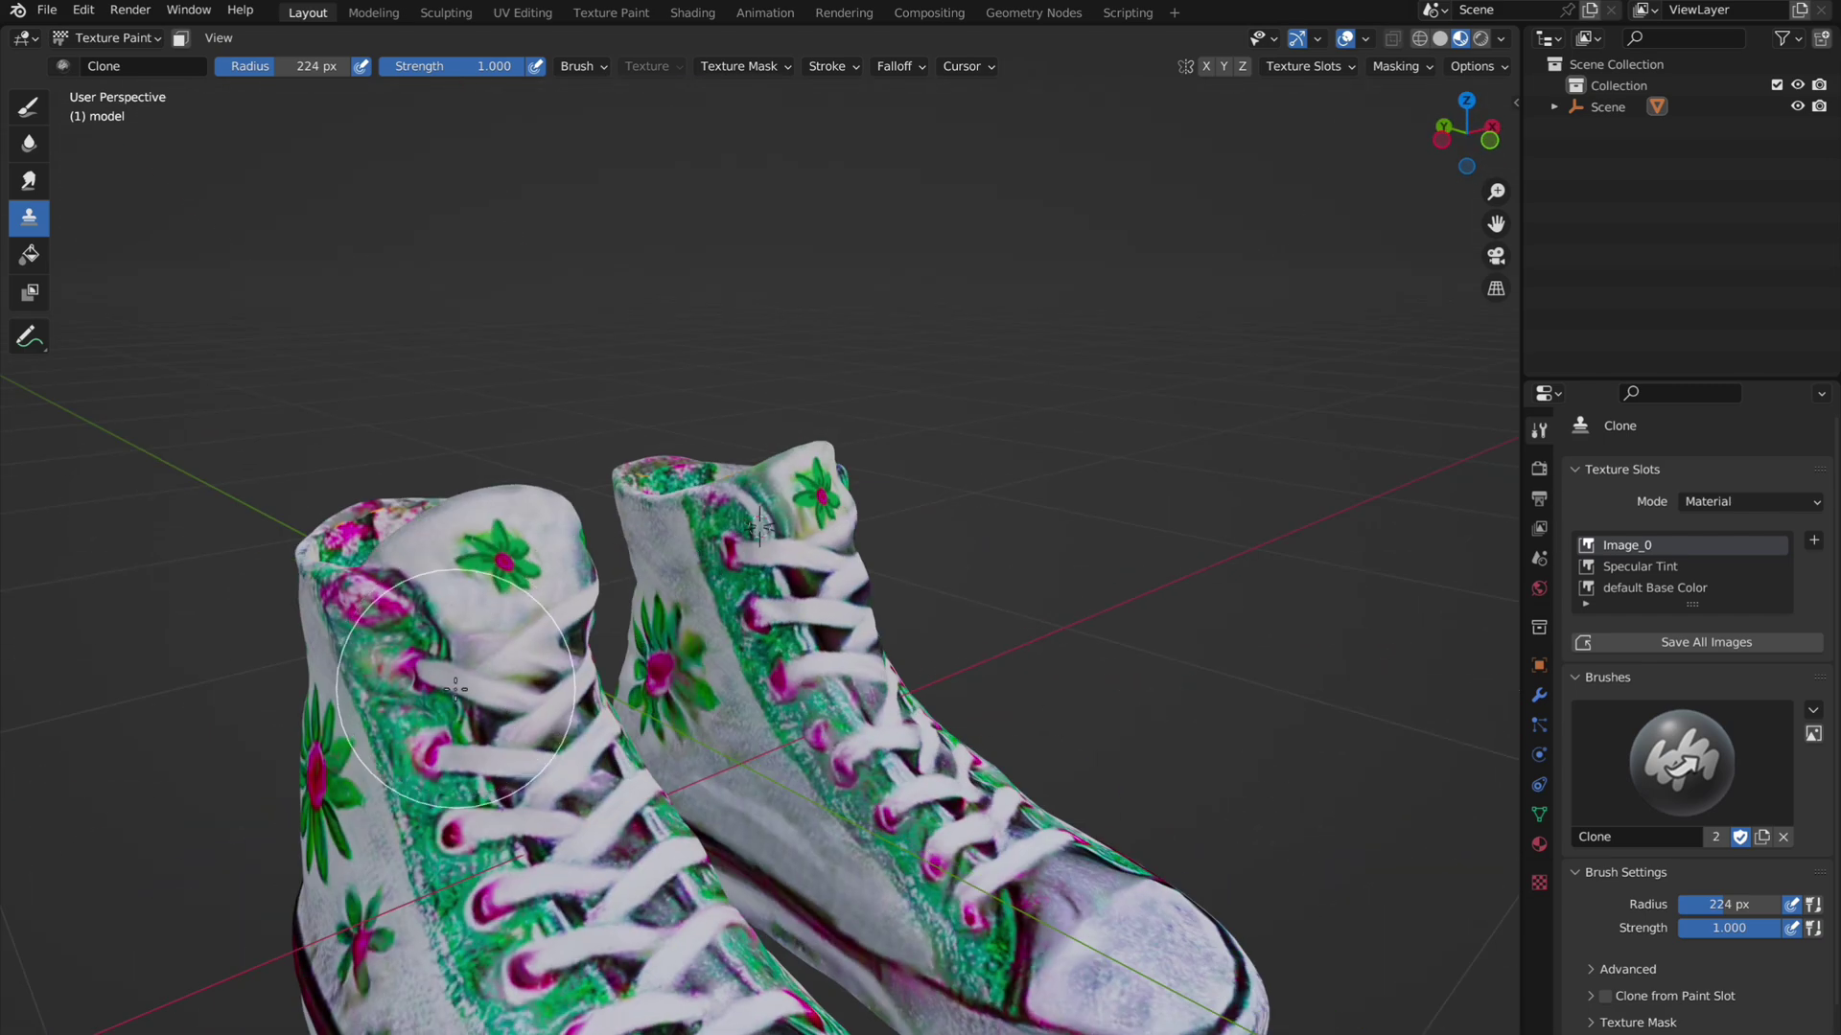
key("f")
left_click(389, 673)
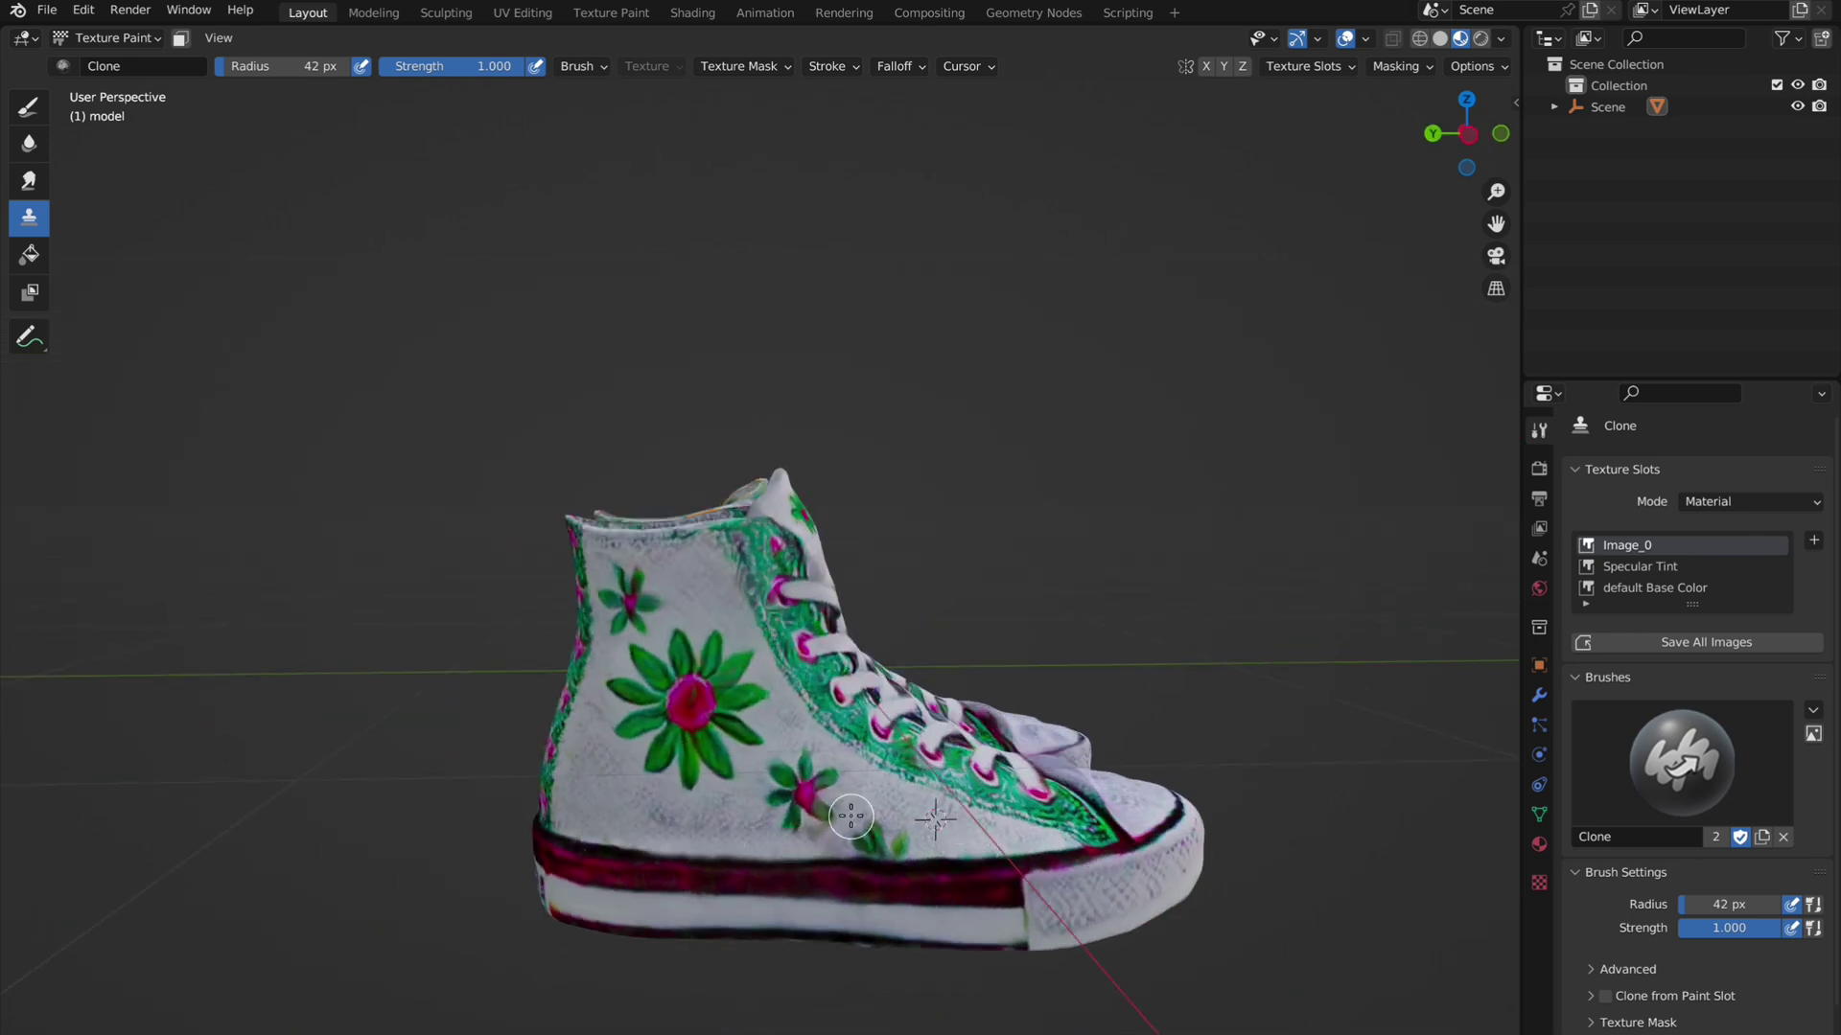
scroll(723, 565, "up", 3)
left_click_drag(268, 66, 293, 66)
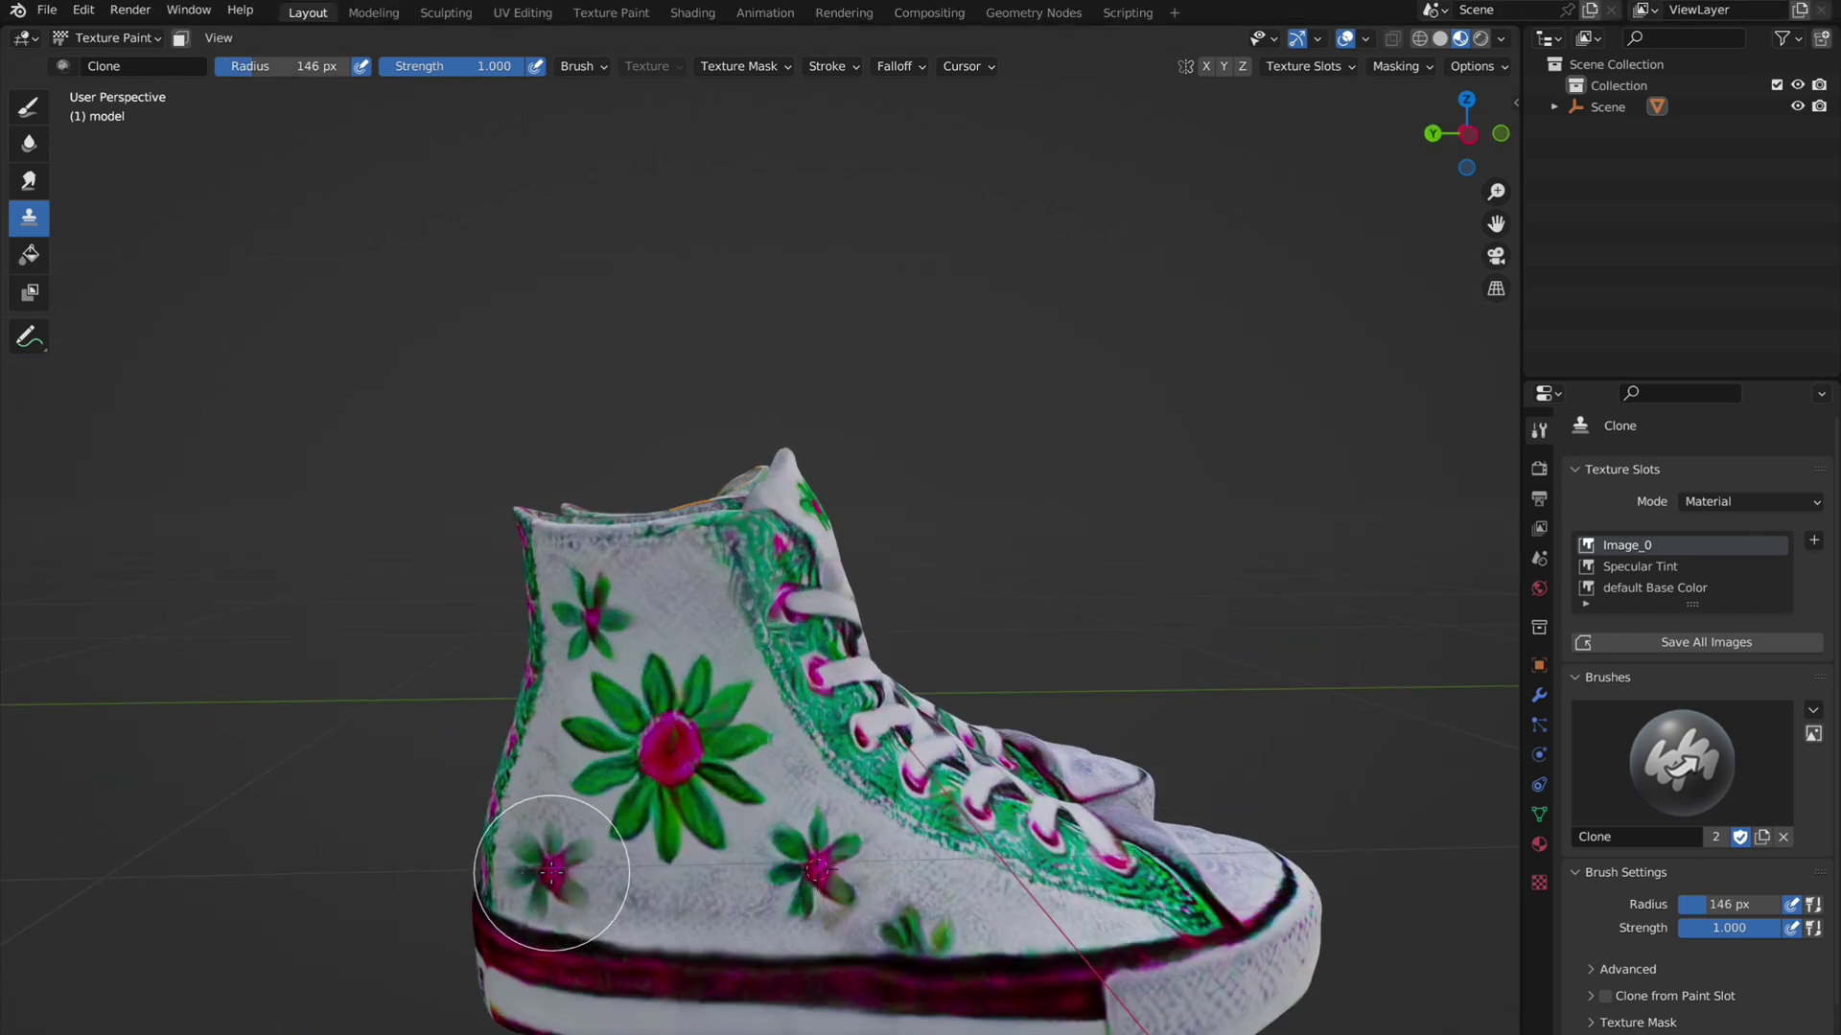
Step: Clone green fabric over the pink patch beside the left-hand shoe's tongue with a 26 px brush
scroll(1150, 698, "down", 2)
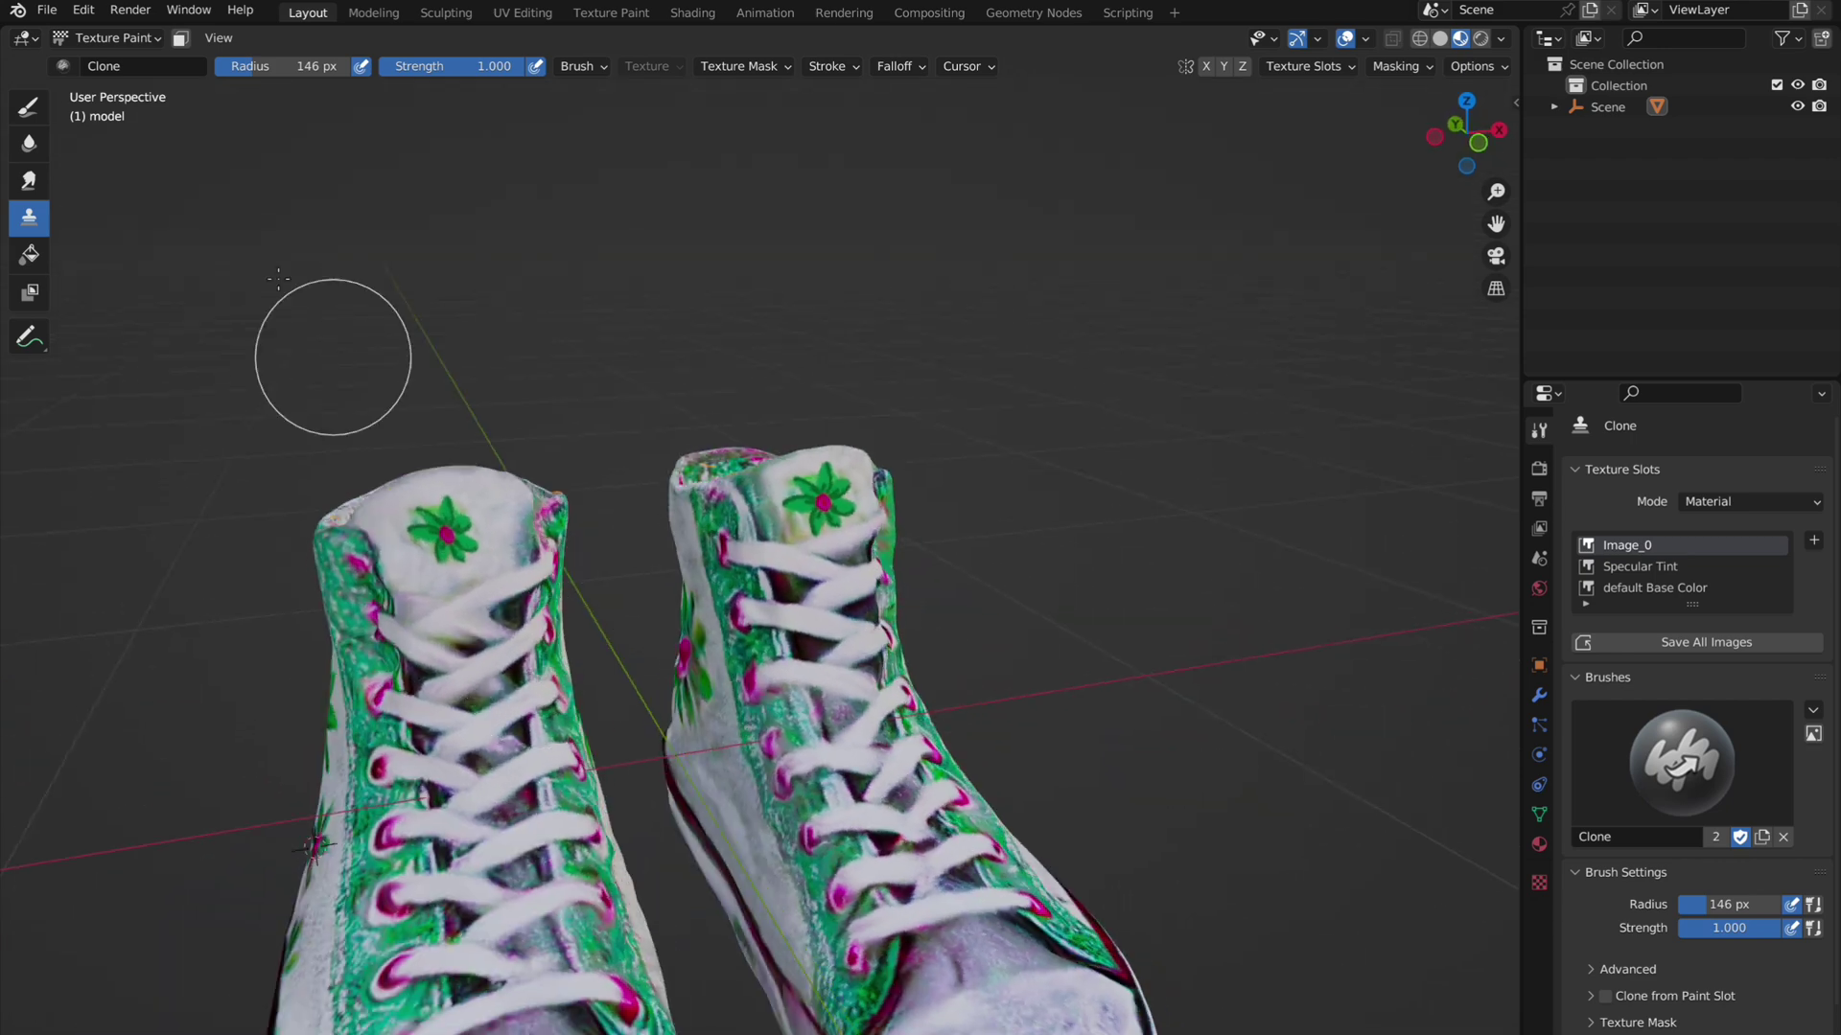
left_click_drag(258, 67, 235, 66)
left_click(488, 628, "ctrl")
mouse_move(414, 590)
left_mouse_down()
mouse_move(396, 586)
mouse_move(427, 605)
mouse_move(450, 583)
left_mouse_up()
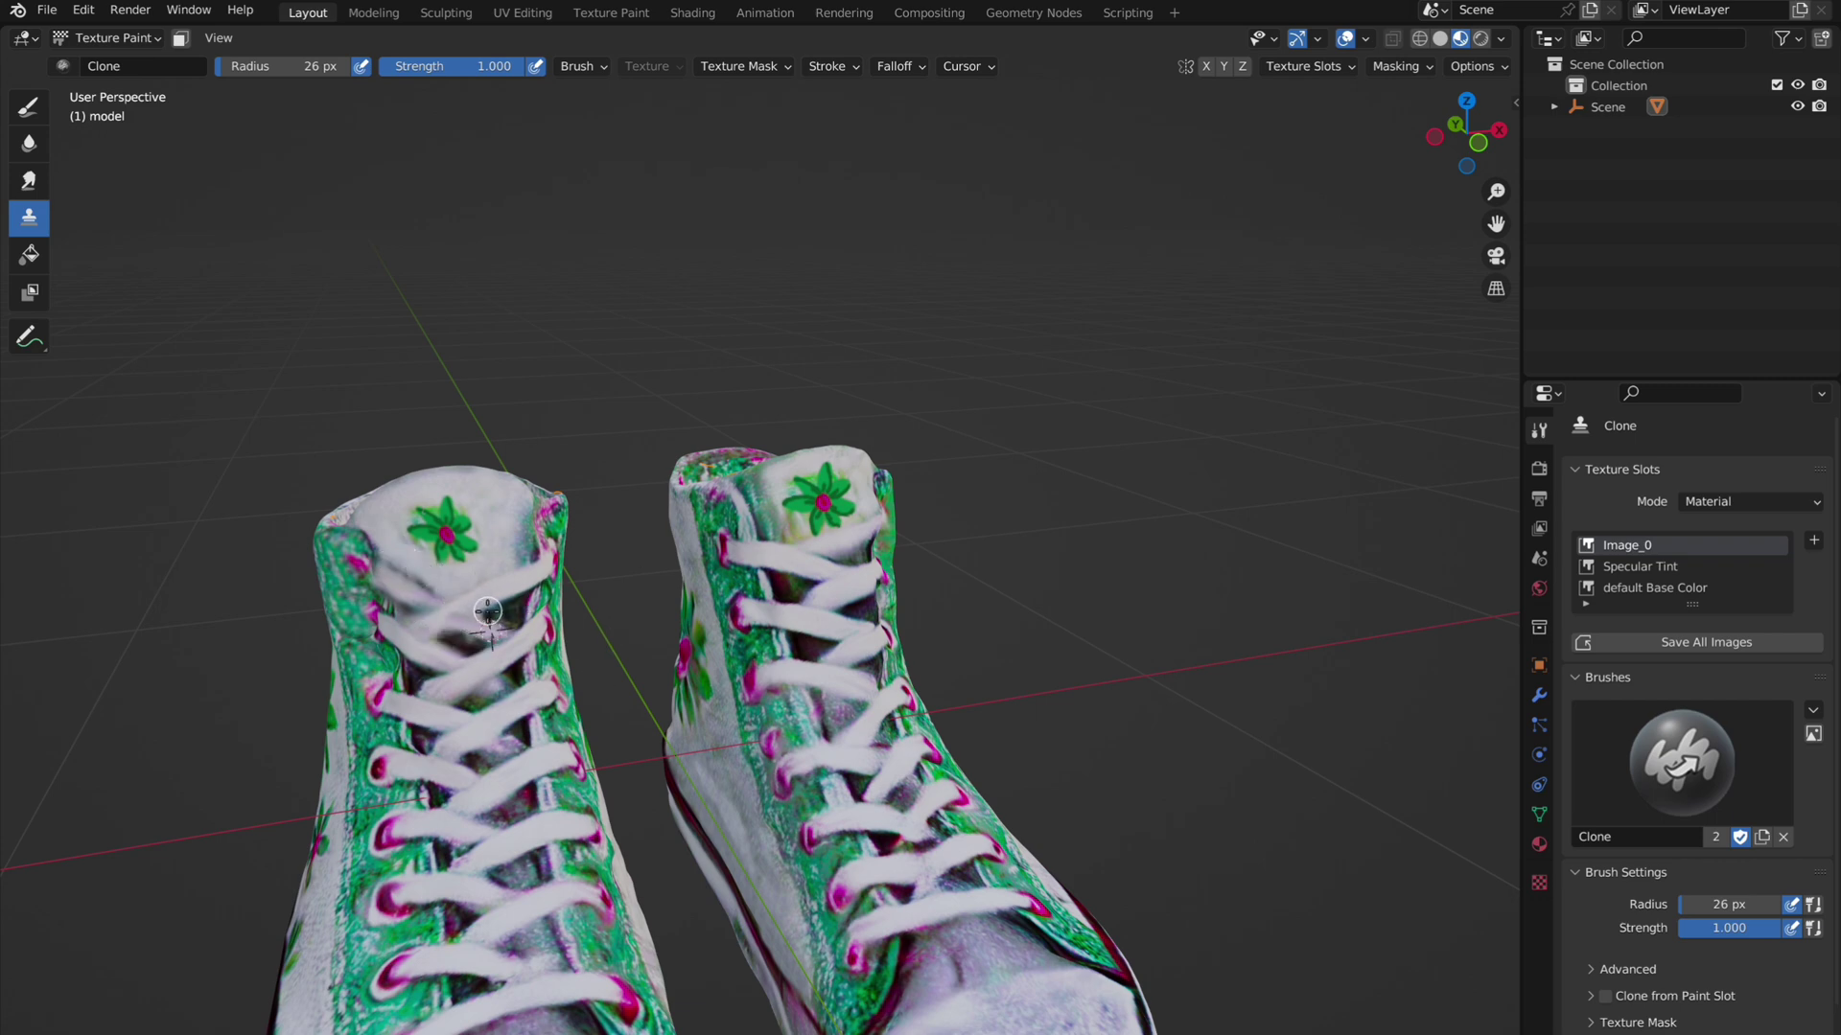
Step: Retouch the faded pink flower near the heel on the right-hand shoe's outer side with the Clone brush
scroll(1014, 658, "down", 4)
middle_click_drag(1014, 658, 1141, 658)
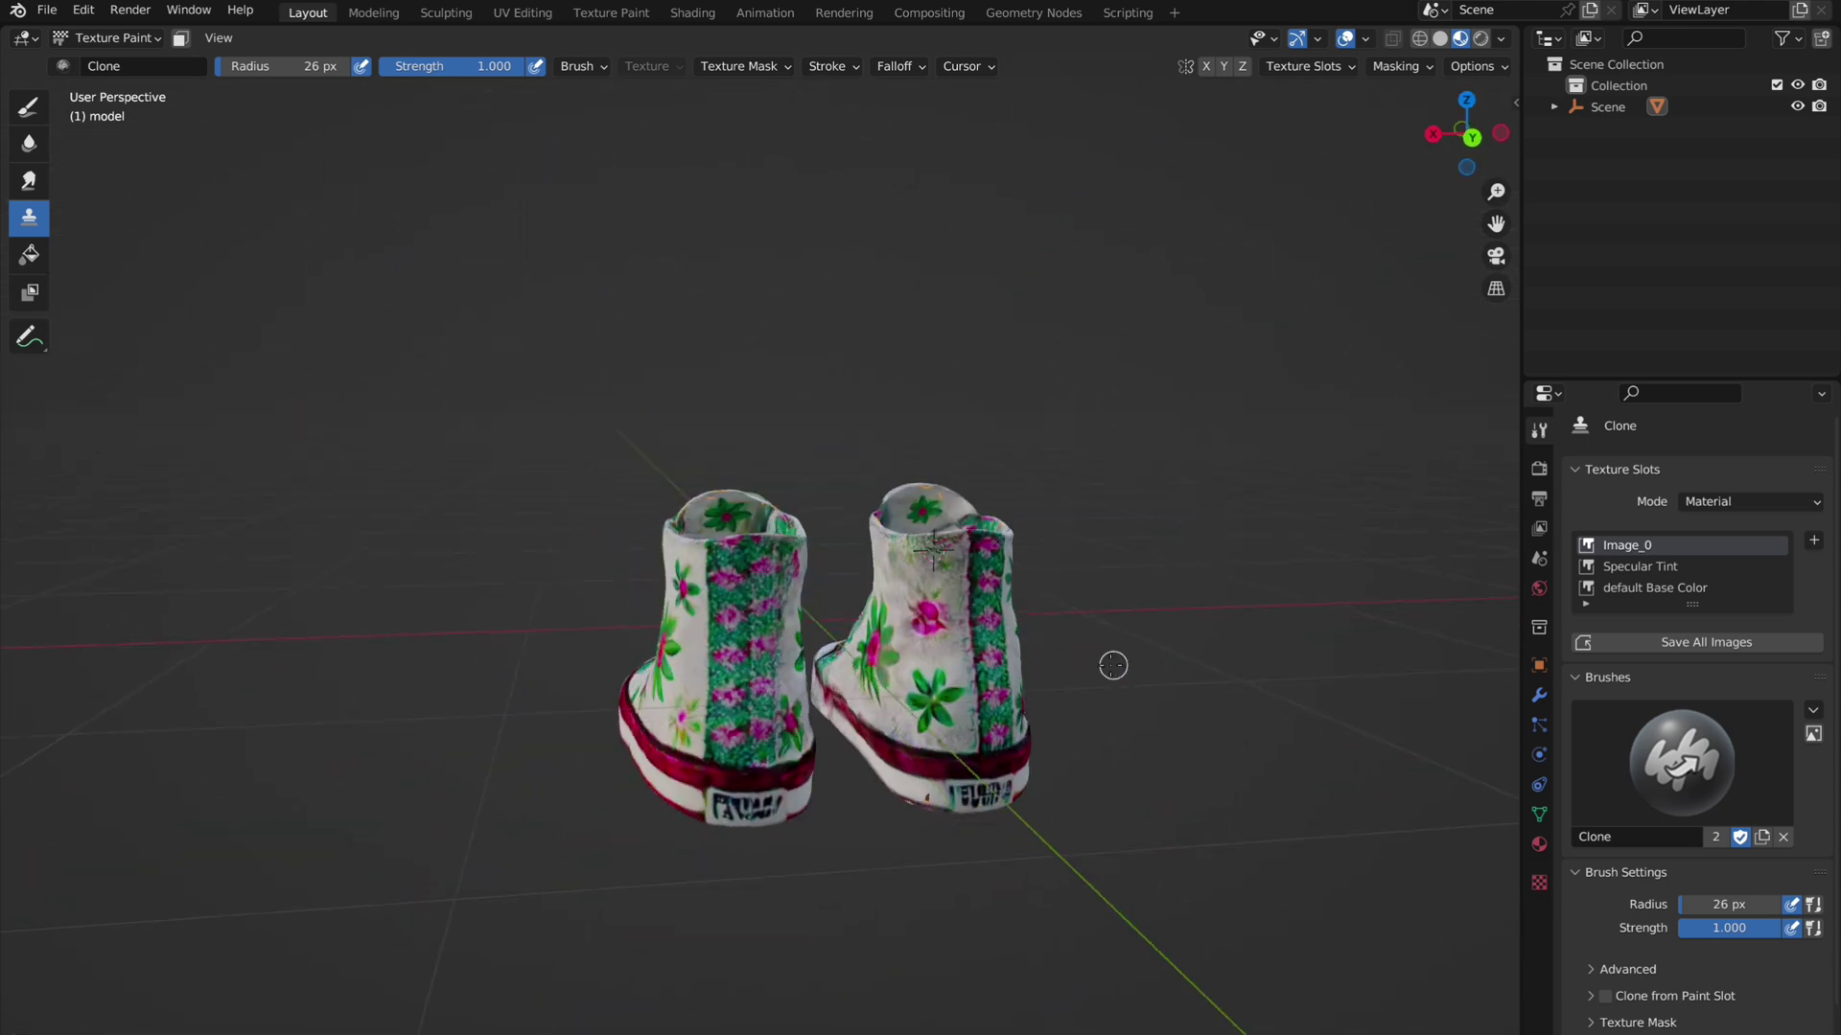
scroll(1007, 669, "up", 4)
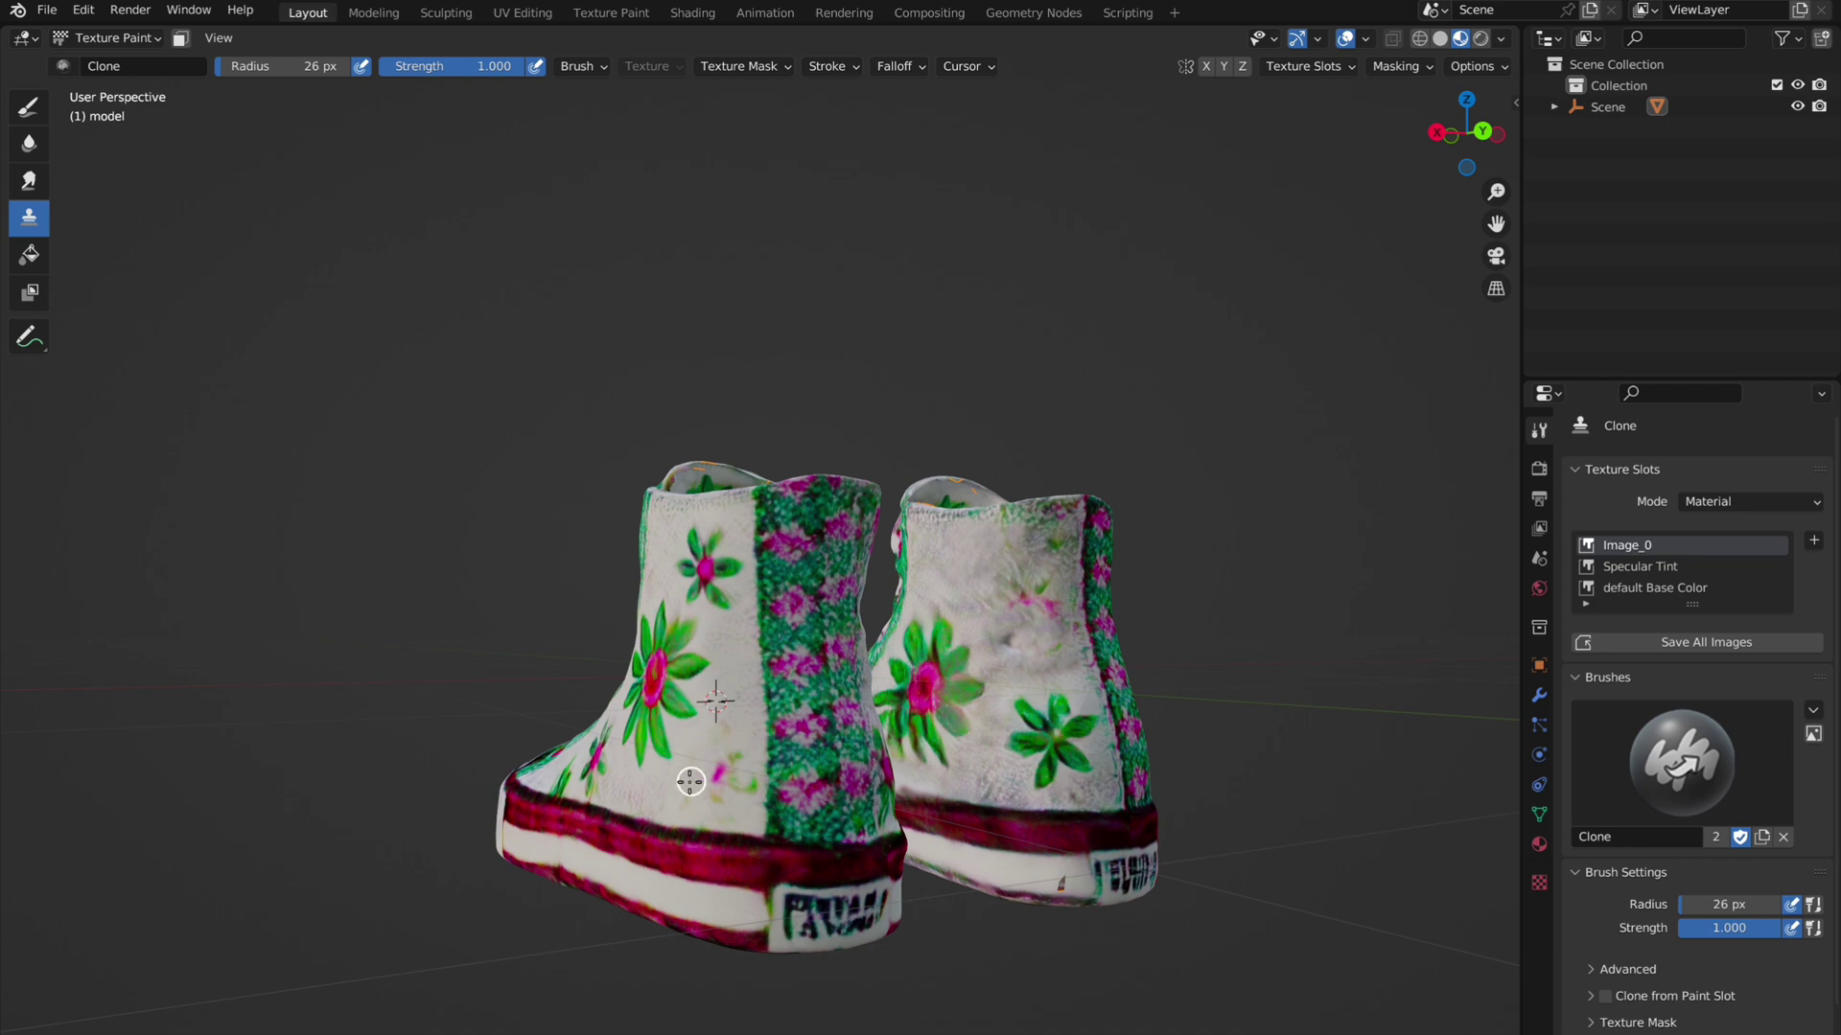
middle_click_drag(710, 725, 715, 826)
key("f")
left_click(744, 773)
left_click(729, 755, "ctrl")
Step: Touch up the texture on the left-hand shoe's outer side with the Clone brush, setting its radius to 33 px
middle_click_drag(1158, 848, 759, 844)
scroll(843, 830, "up", 2)
key("f")
left_click(952, 789)
scroll(968, 794, "down", 2)
left_click(935, 732, "ctrl")
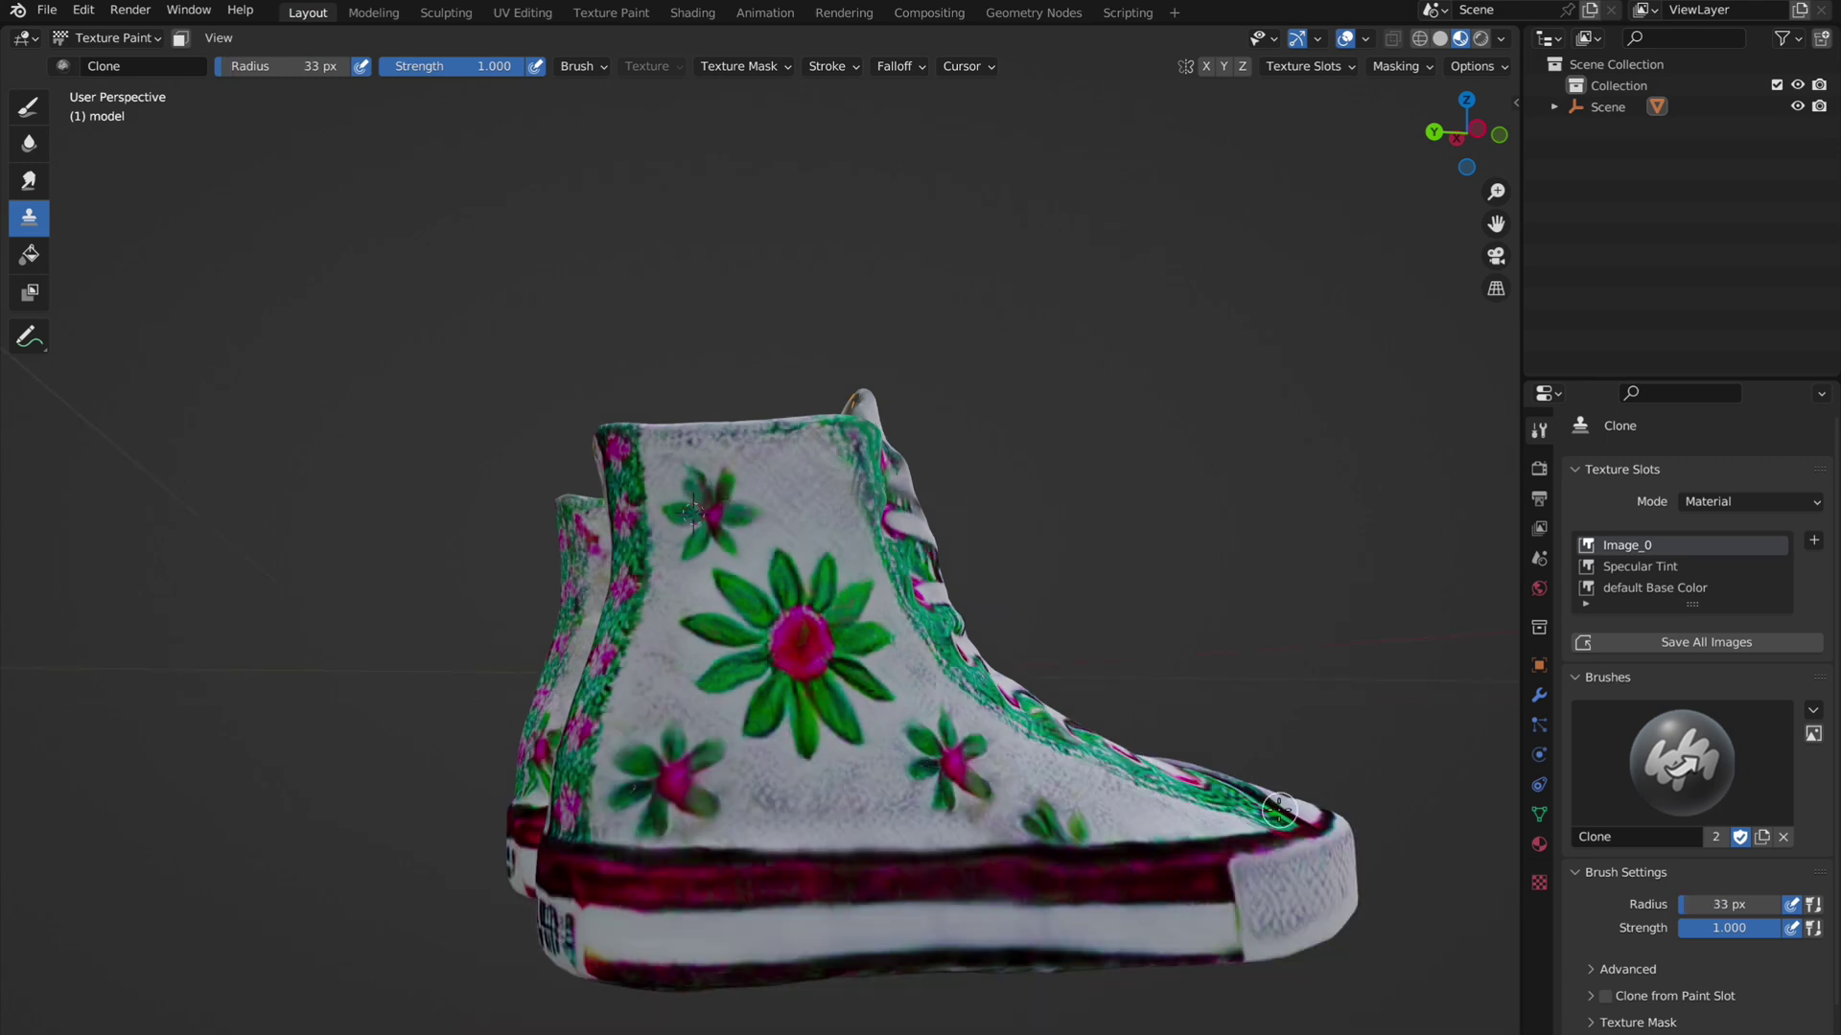
scroll(768, 493, "up", 5)
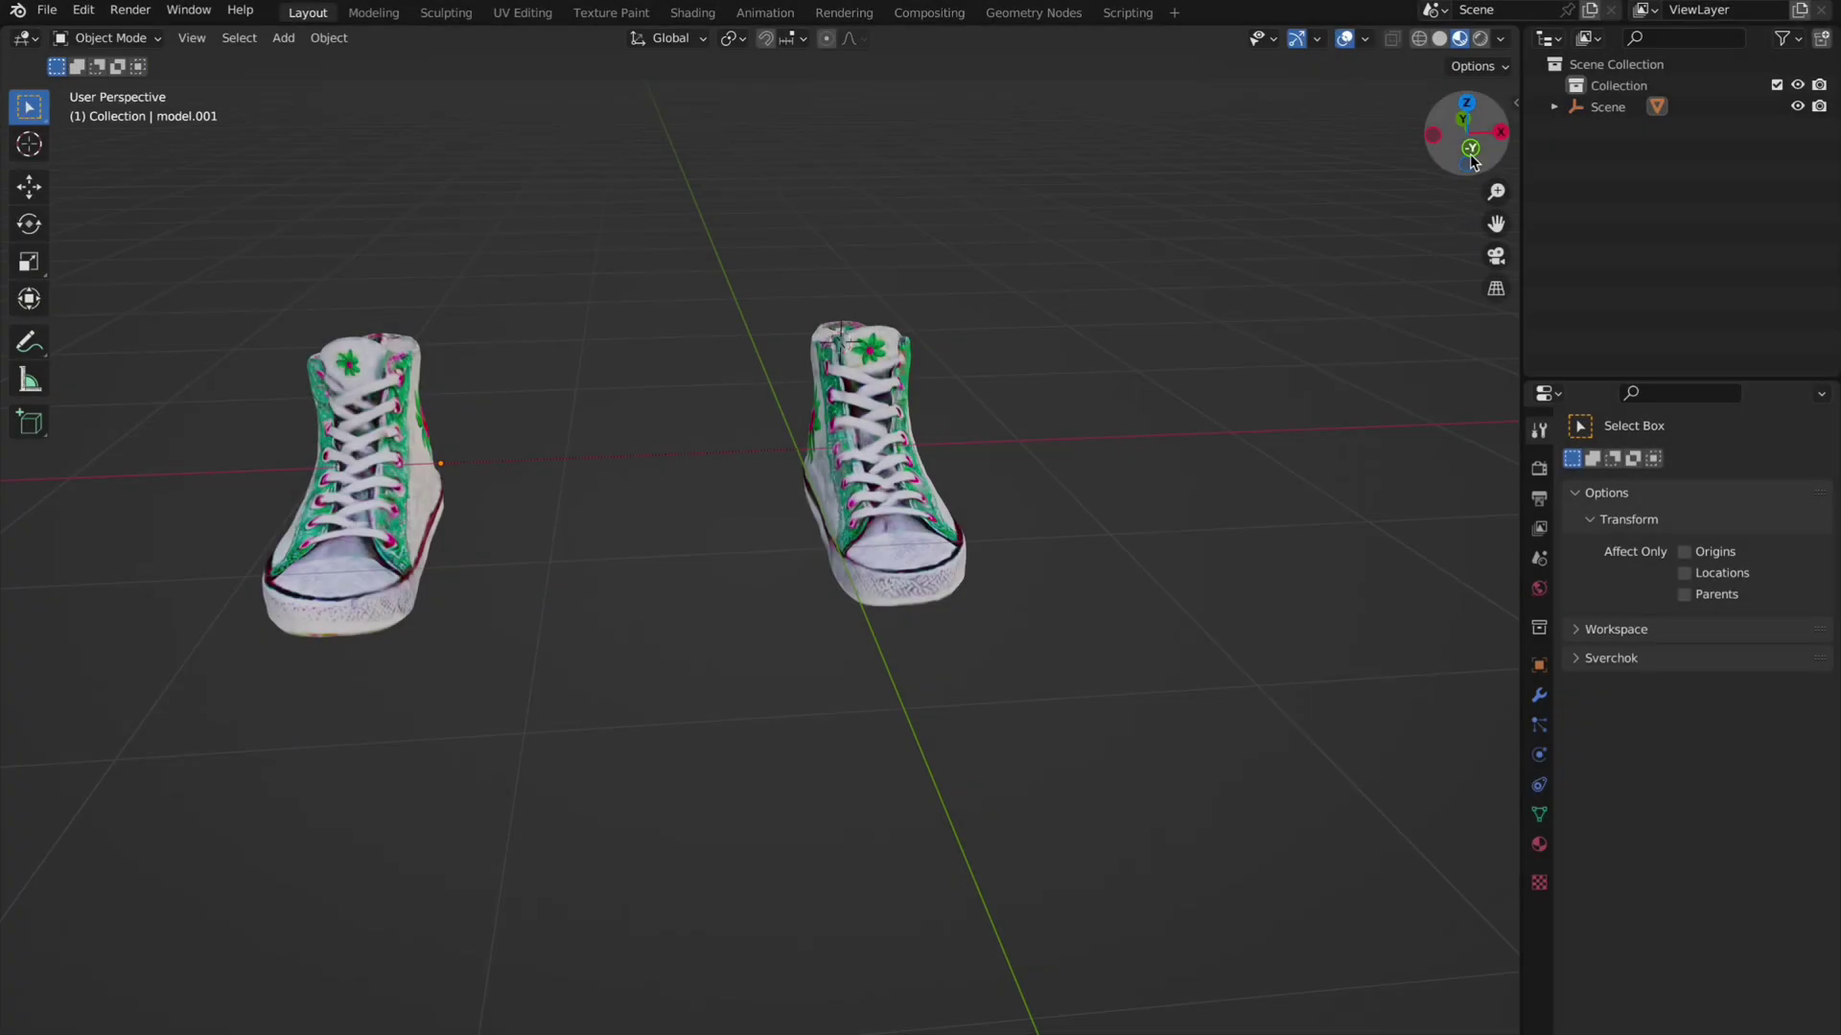
Step: Put the shoe pair into Edit Mode and turn on X-ray display
left_click(1466, 155)
middle_click_drag(1055, 592, 1056, 591)
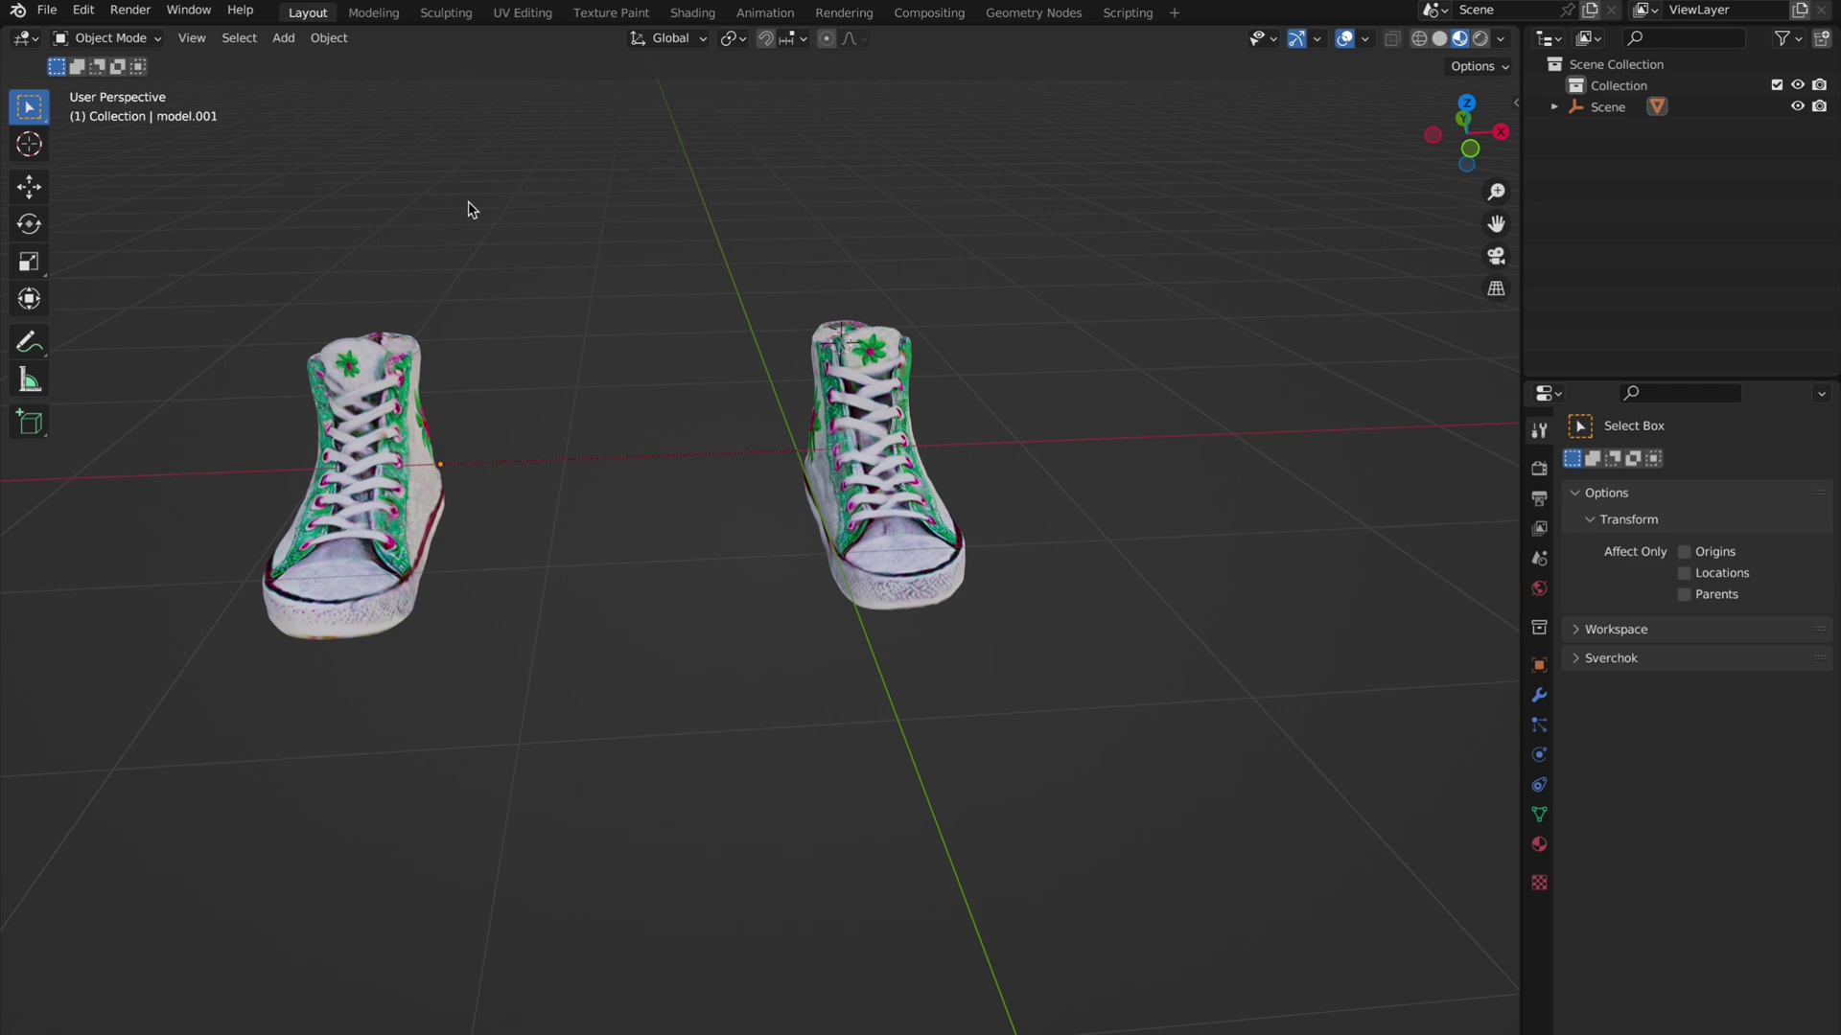
left_click(88, 40)
left_click(102, 90)
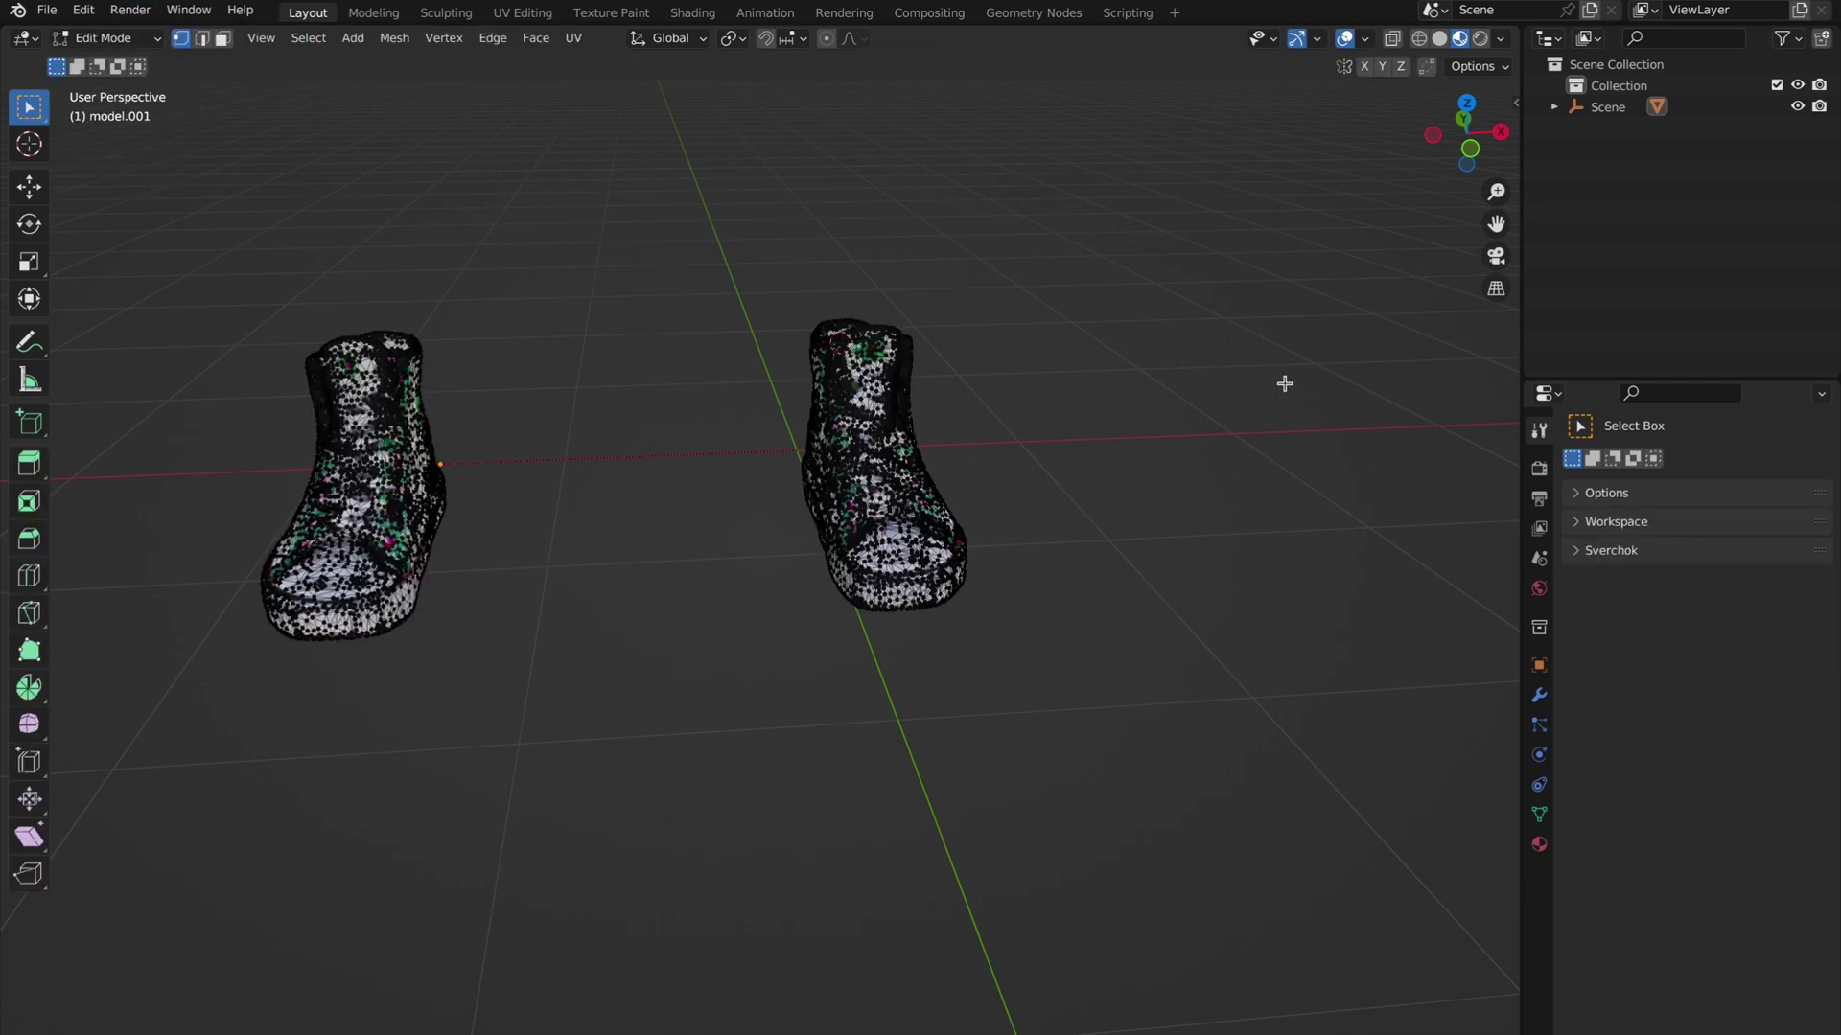
left_click(1394, 41)
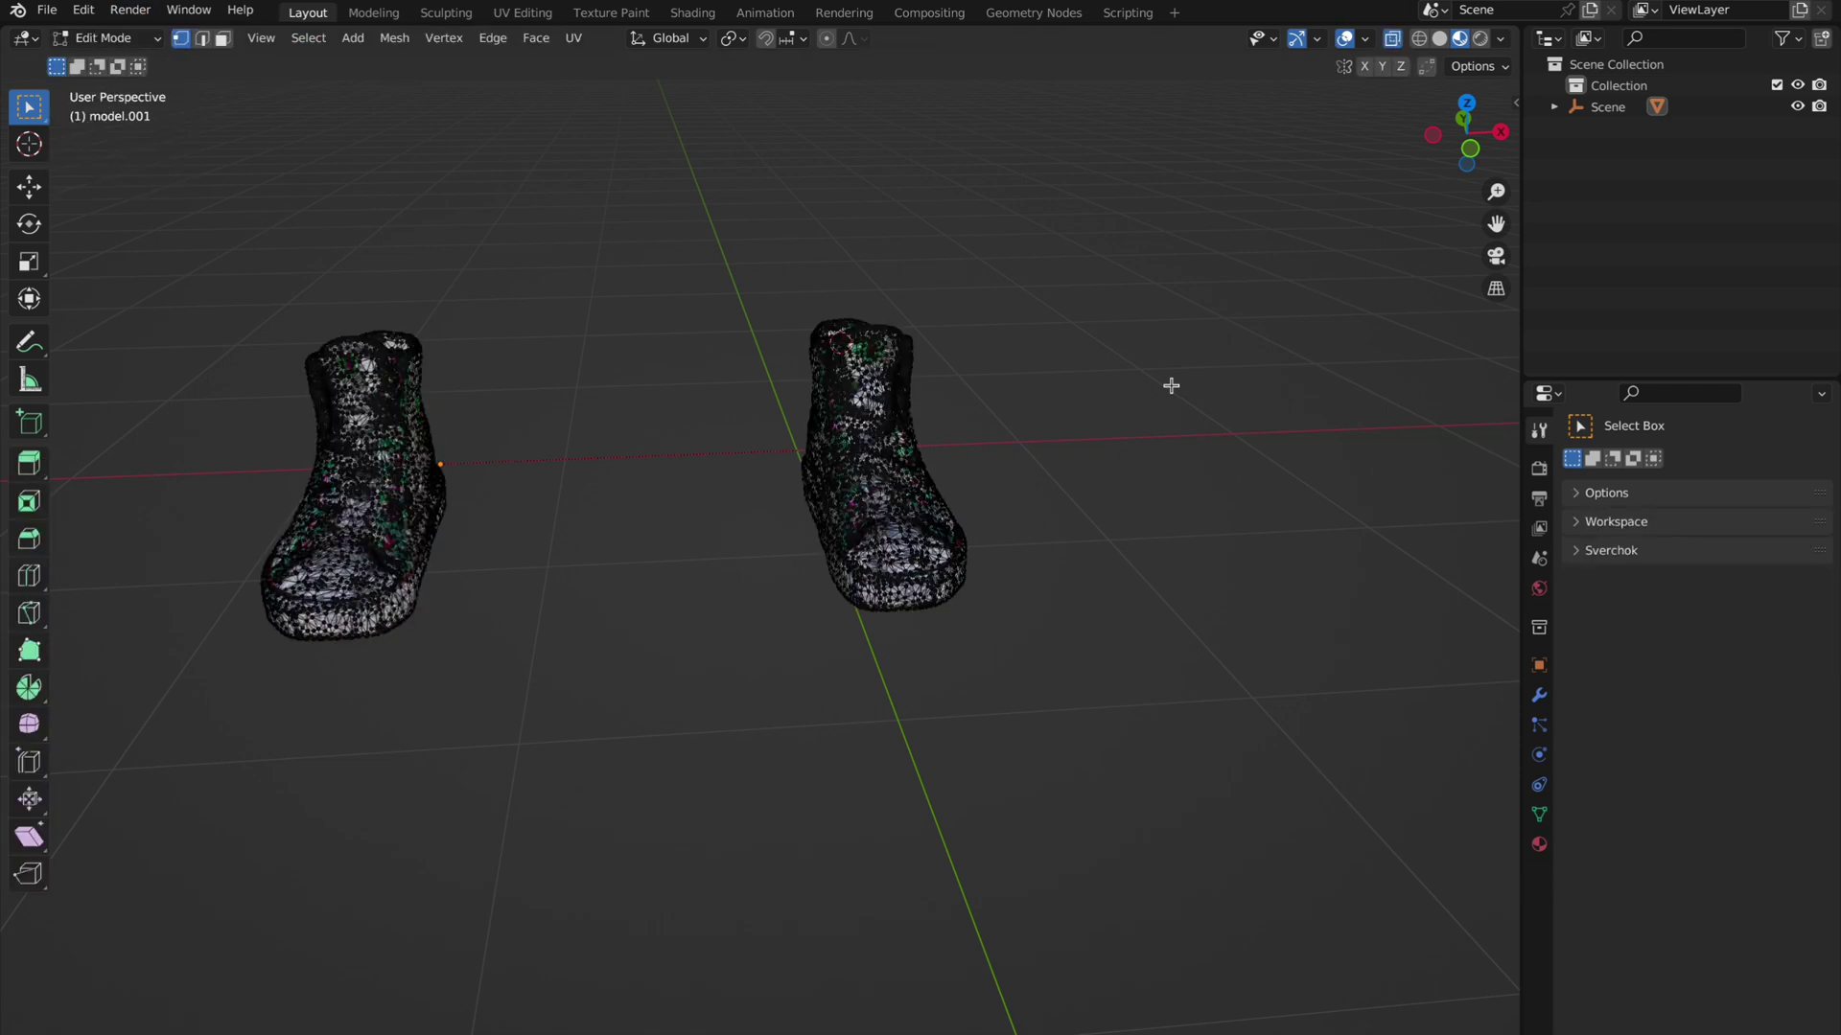
Step: Box-select all vertices of the right-hand shoe and separate the selection into its own object
middle_click_drag(1170, 385, 1009, 359)
left_click_drag(739, 251, 1183, 834)
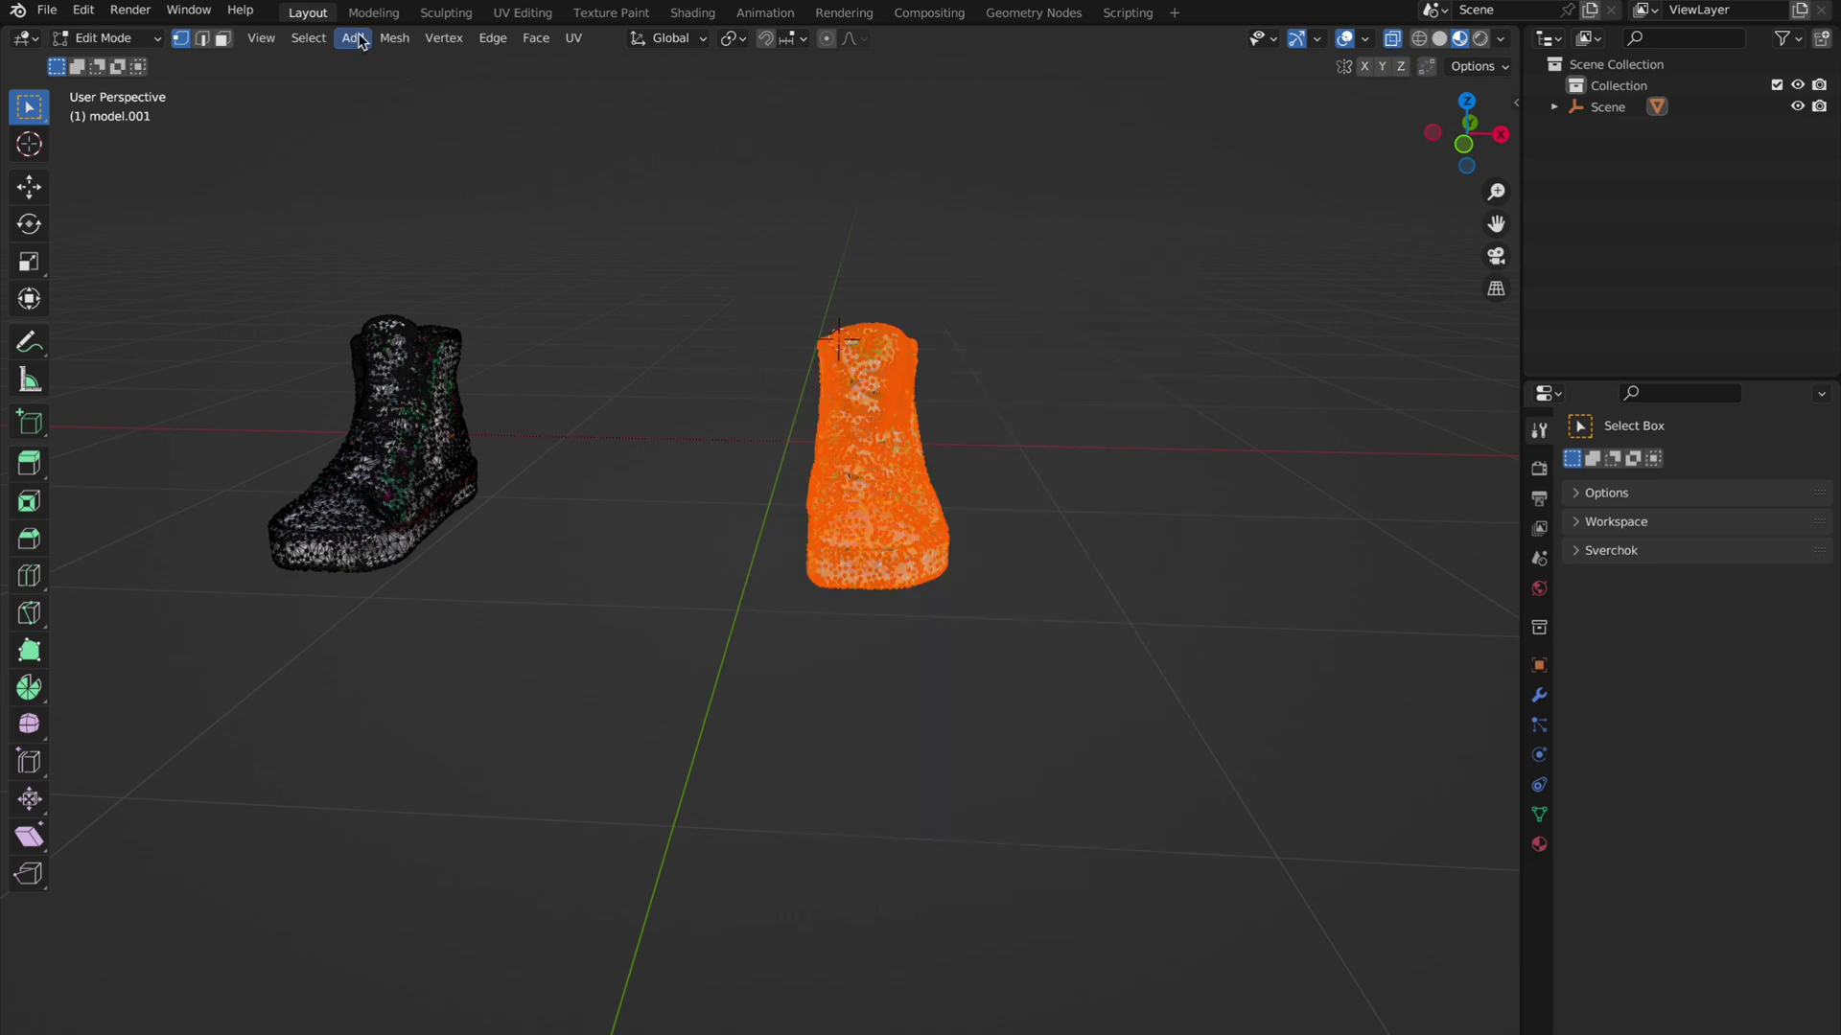
left_click(394, 38)
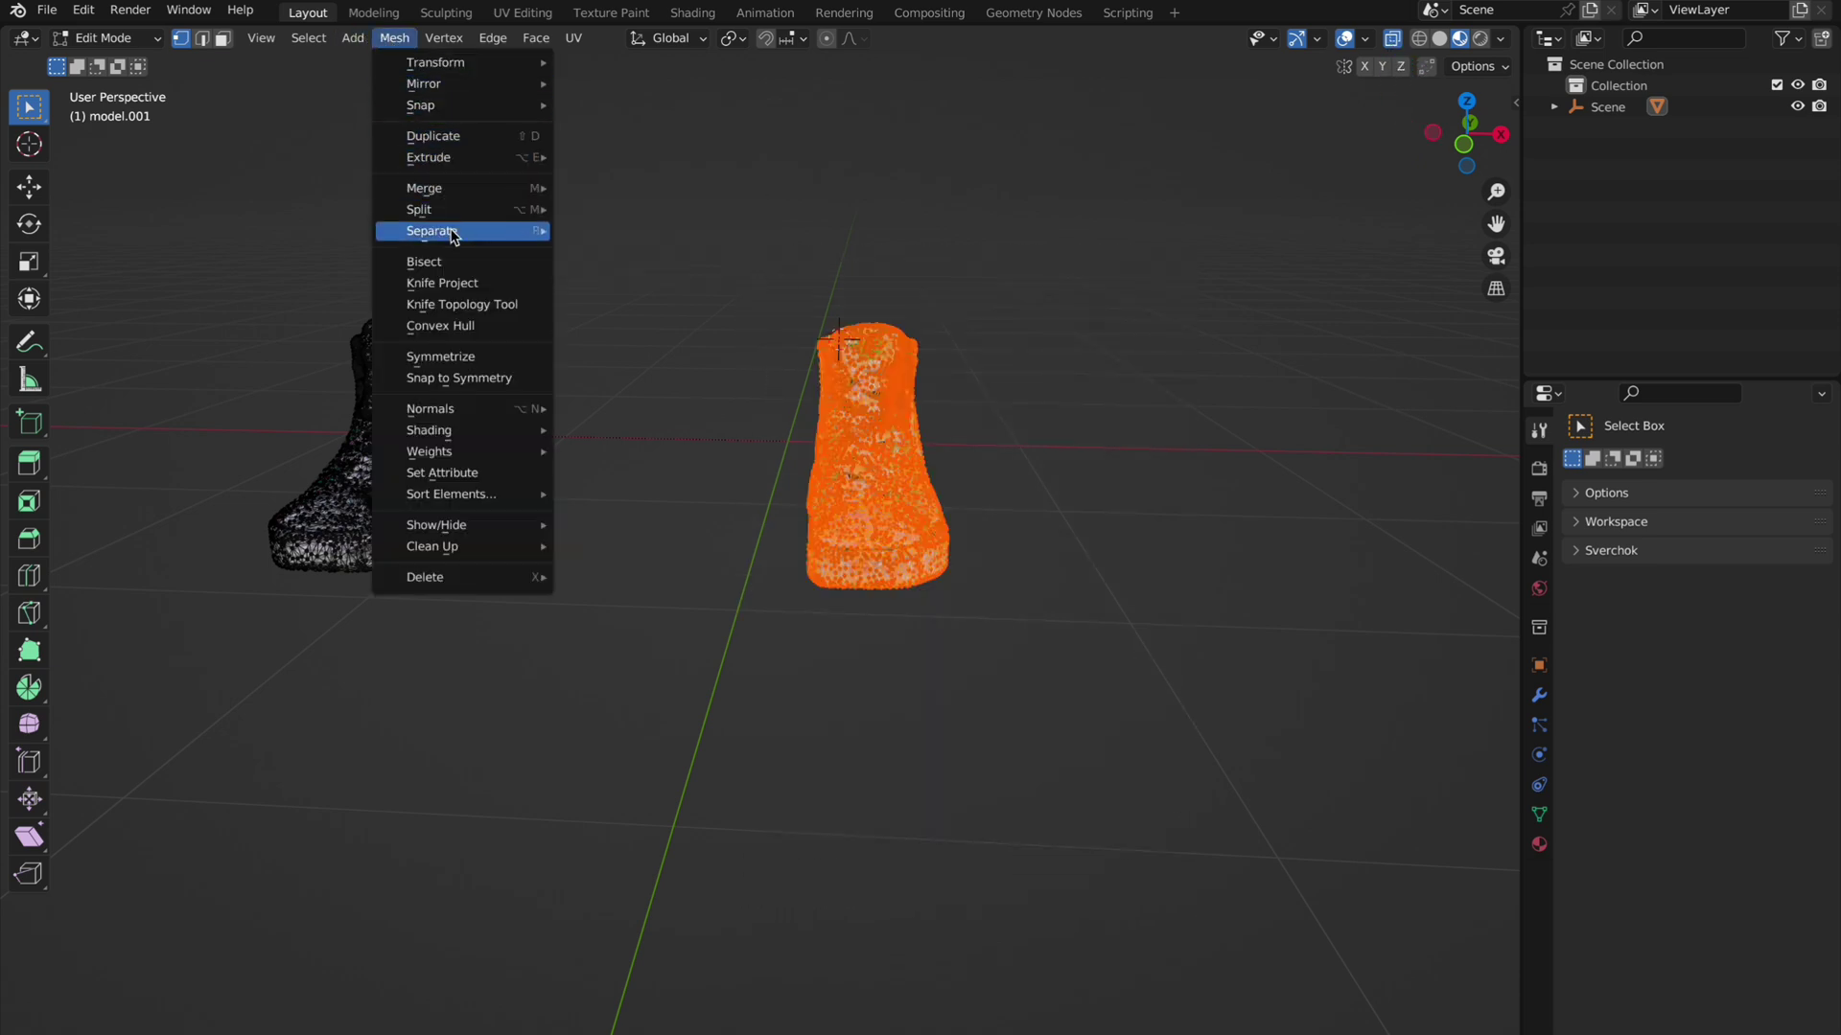
mouse_move(452, 233)
left_click(590, 235)
Step: Return to Object Mode and select each shoe in turn to check that they are separate objects
left_click(105, 37)
left_click(96, 59)
left_click(399, 498)
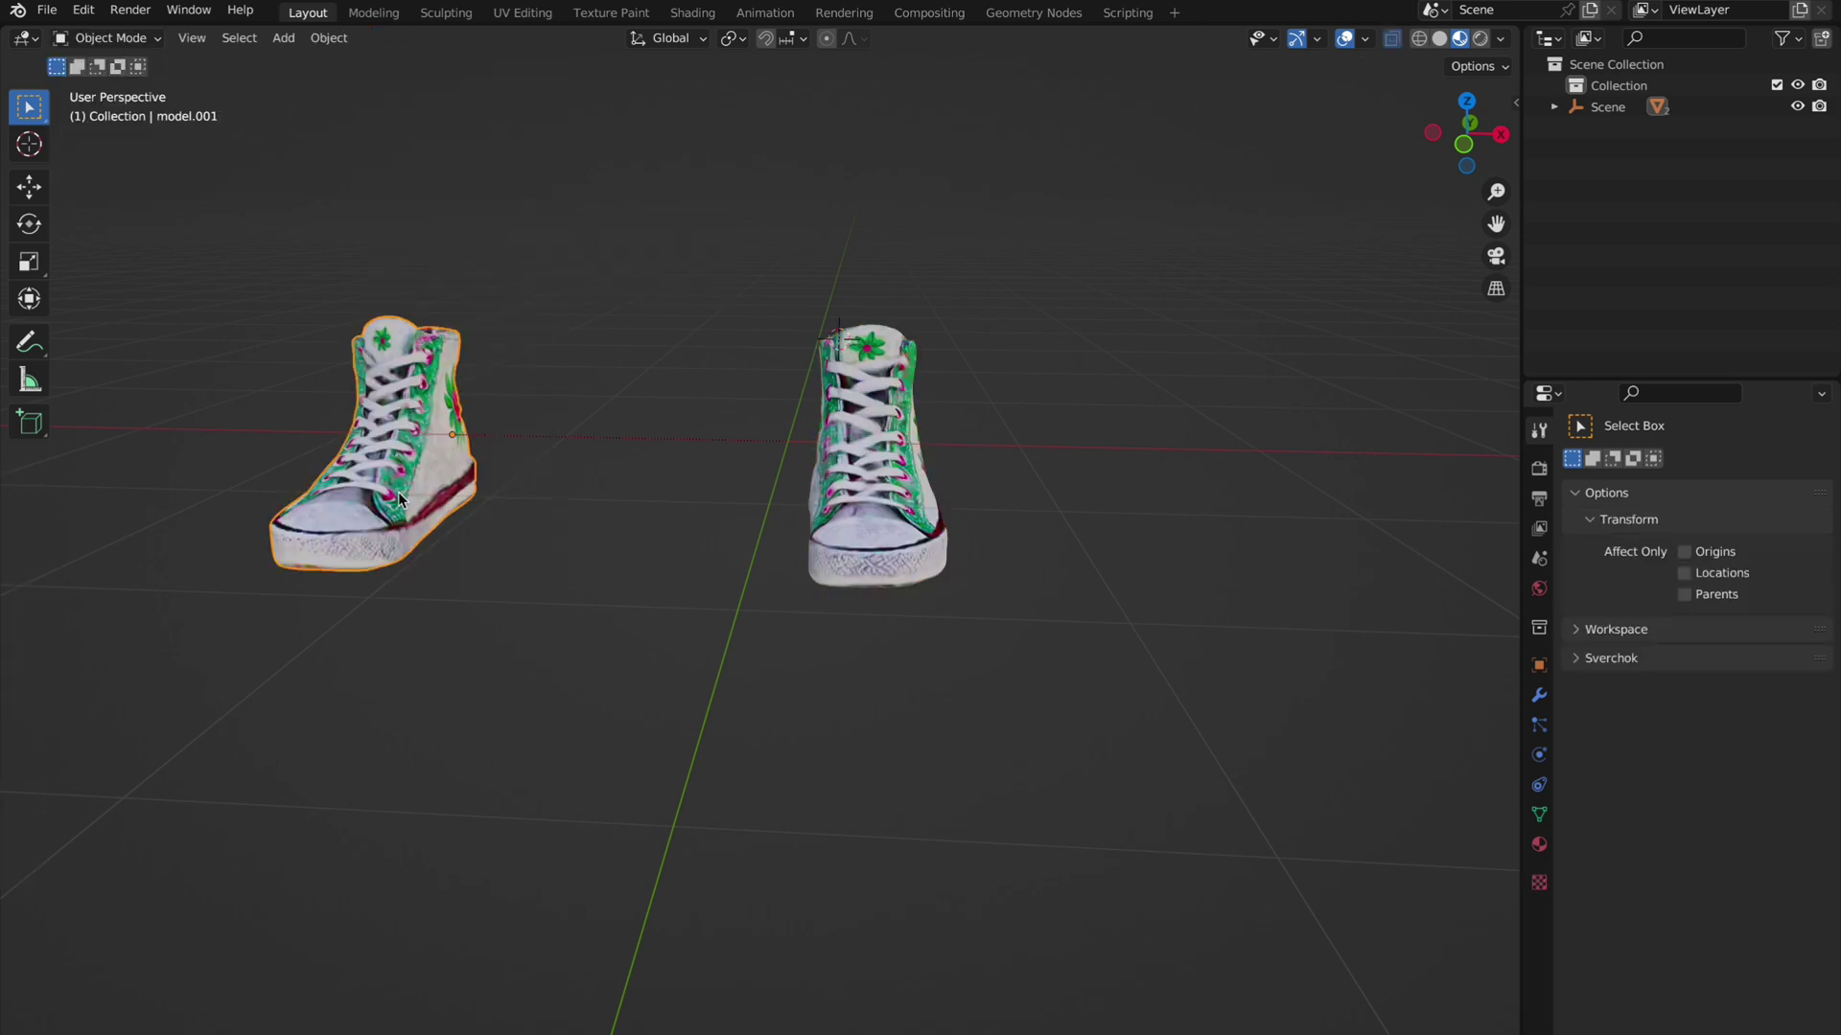
left_click(868, 520)
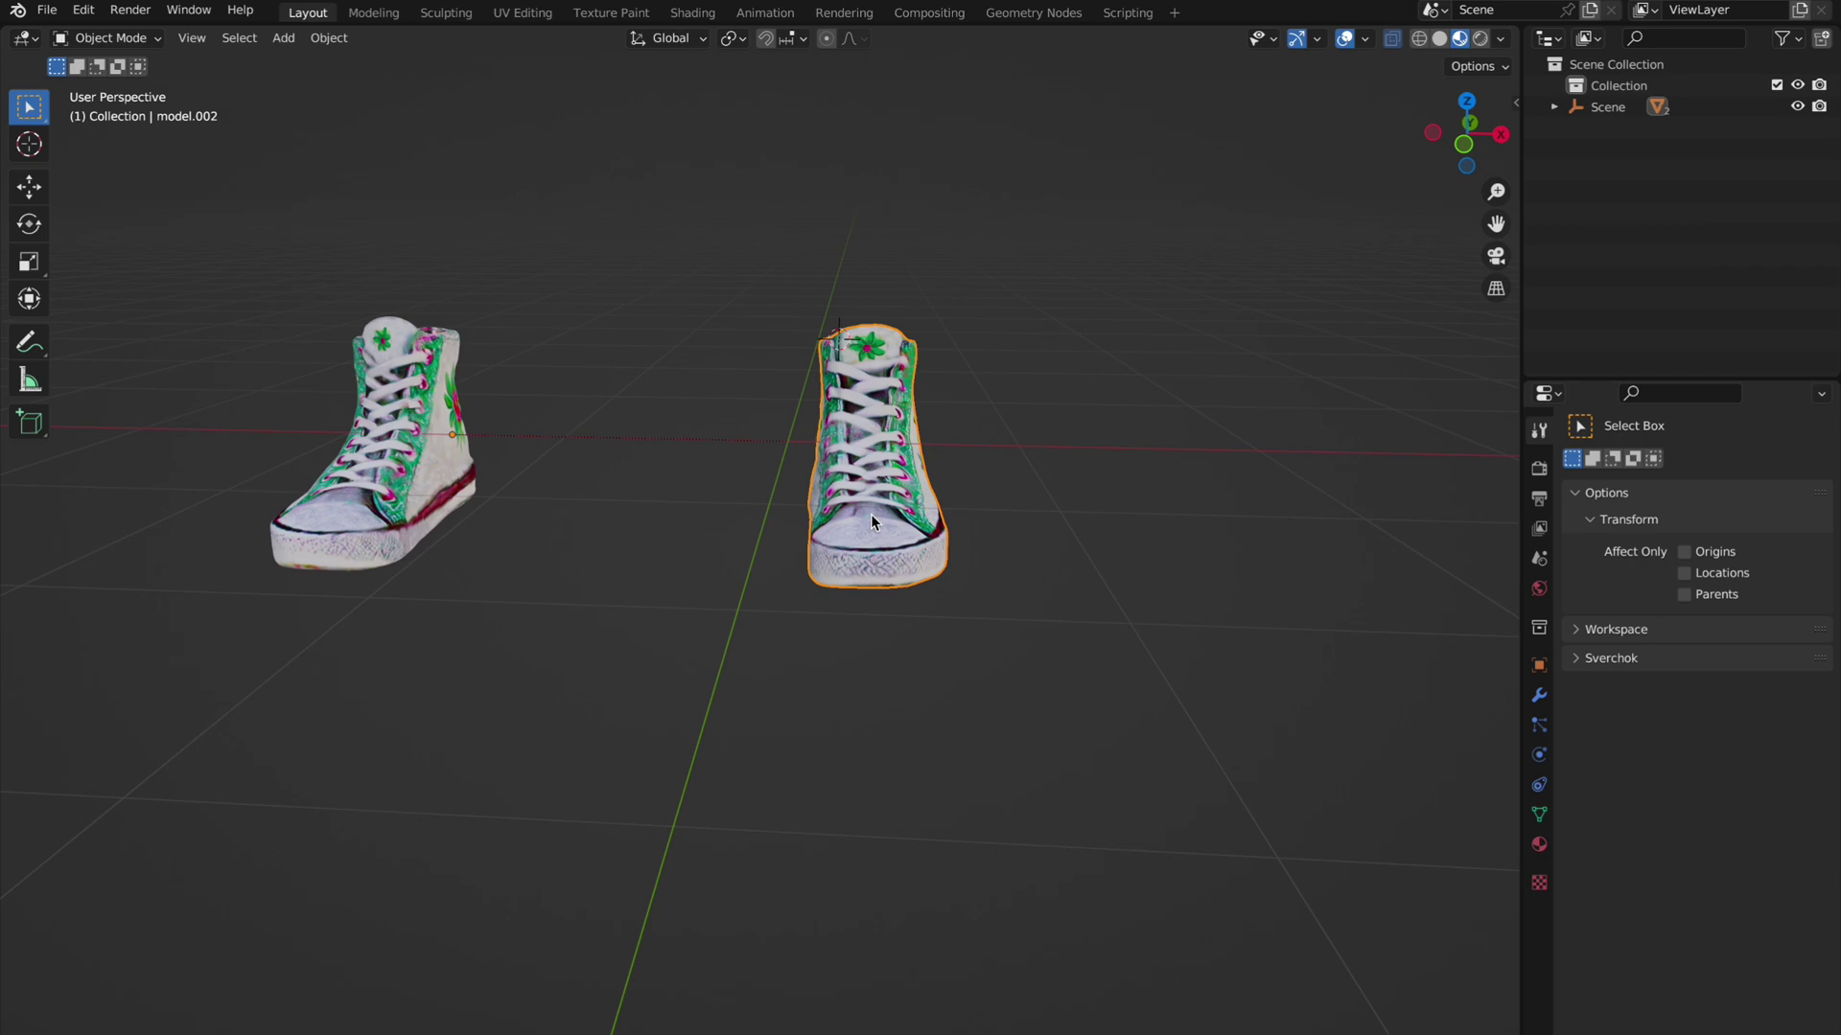
Step: Open the list of export formats for the shoe models
middle_click_drag(1142, 511, 1225, 537)
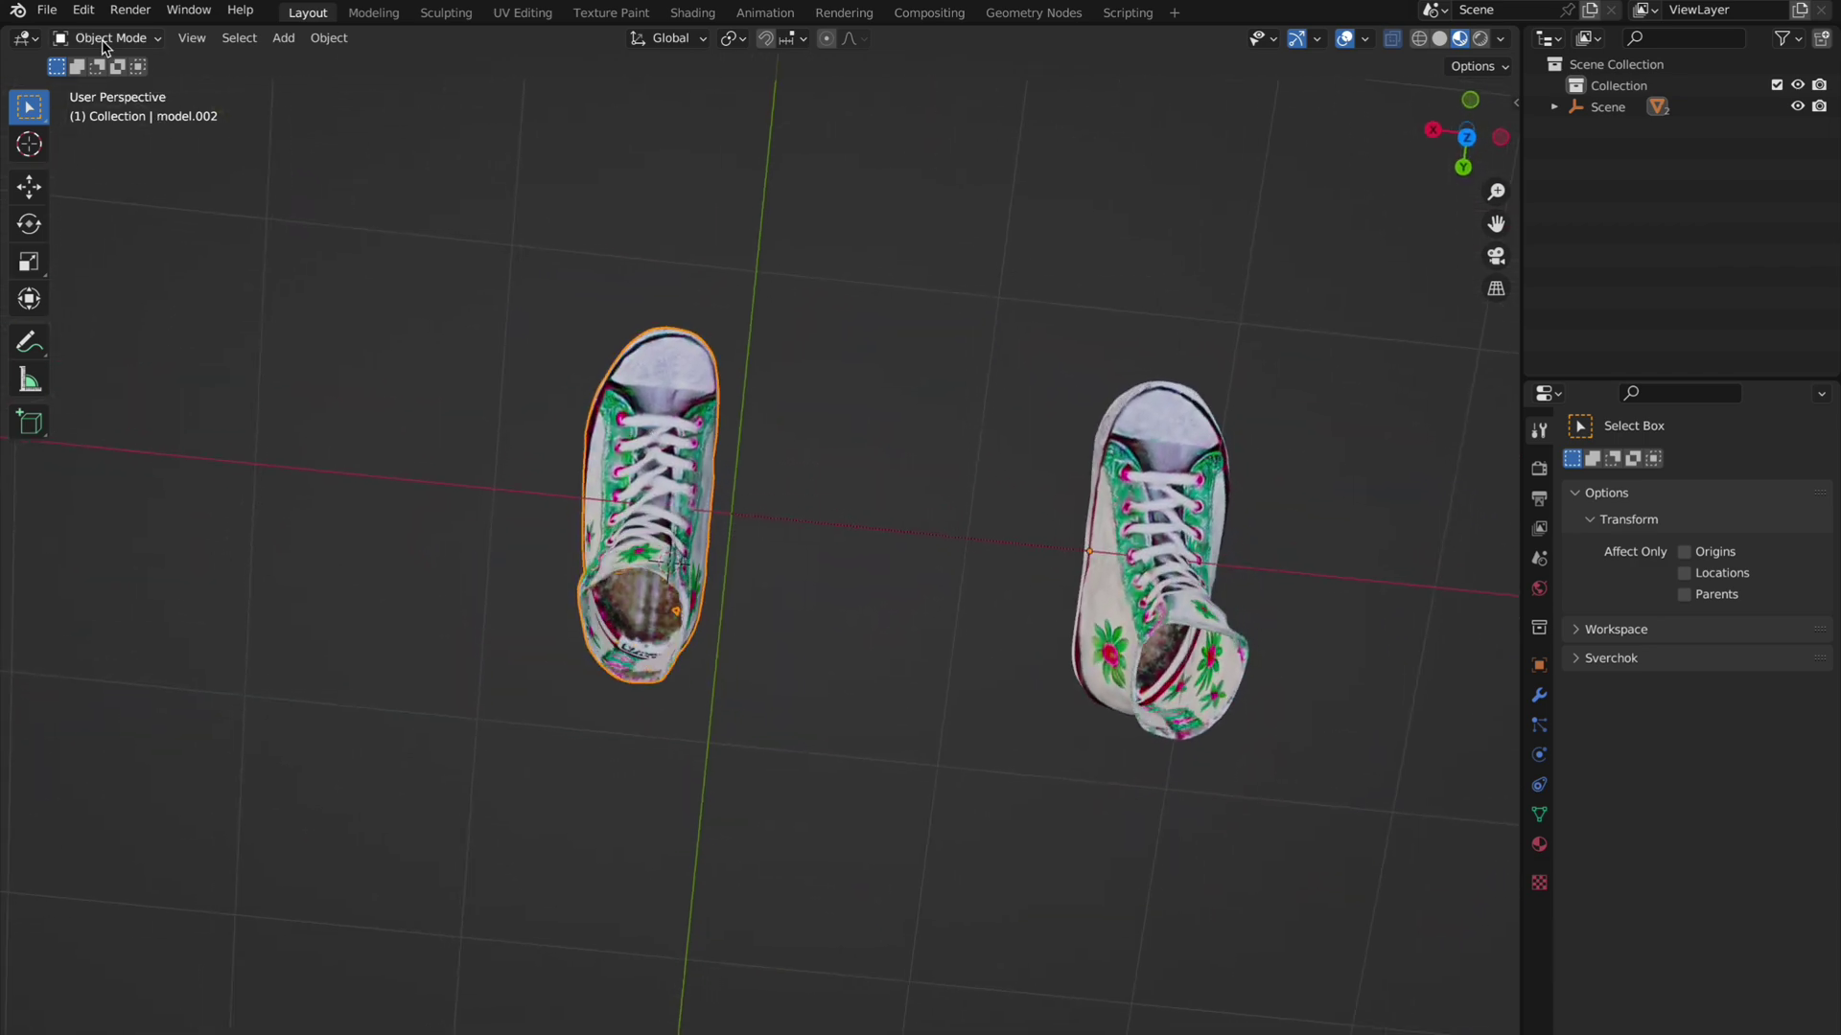
left_click(63, 13)
mouse_move(117, 323)
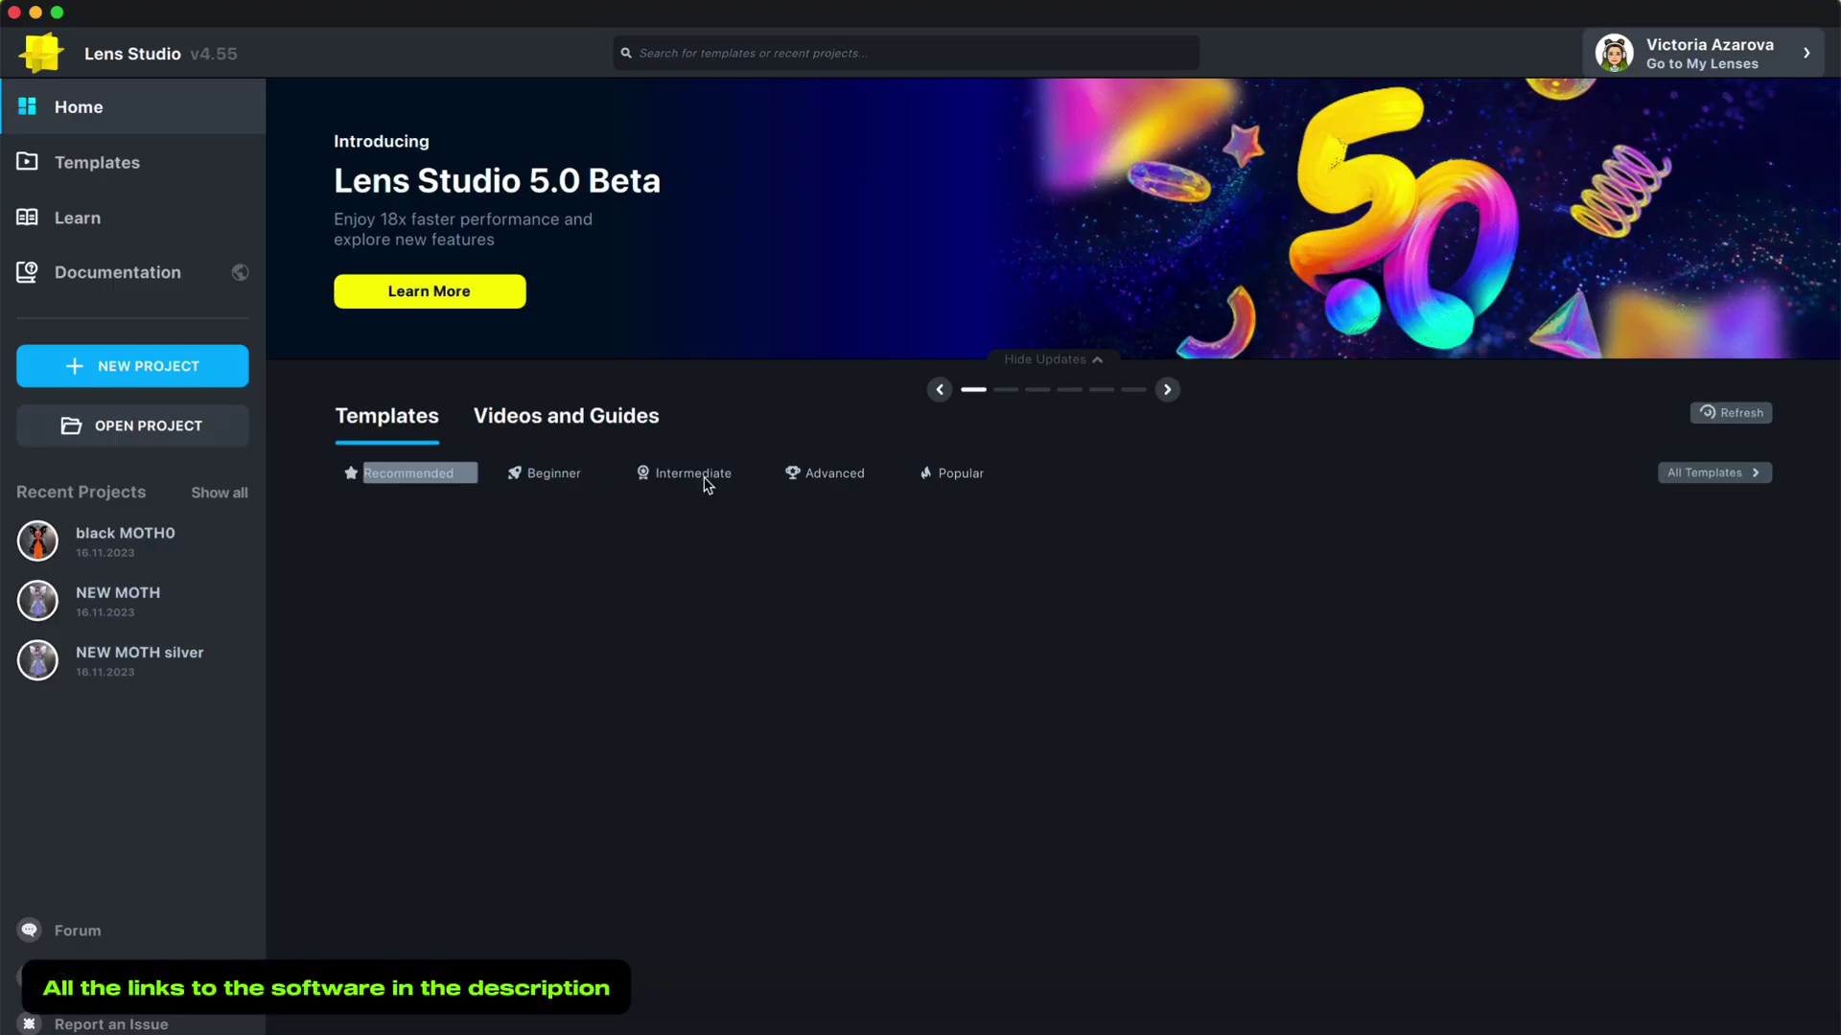
Step: Switch to Lens Studio and open the Footwear Try-On template
left_click(705, 480)
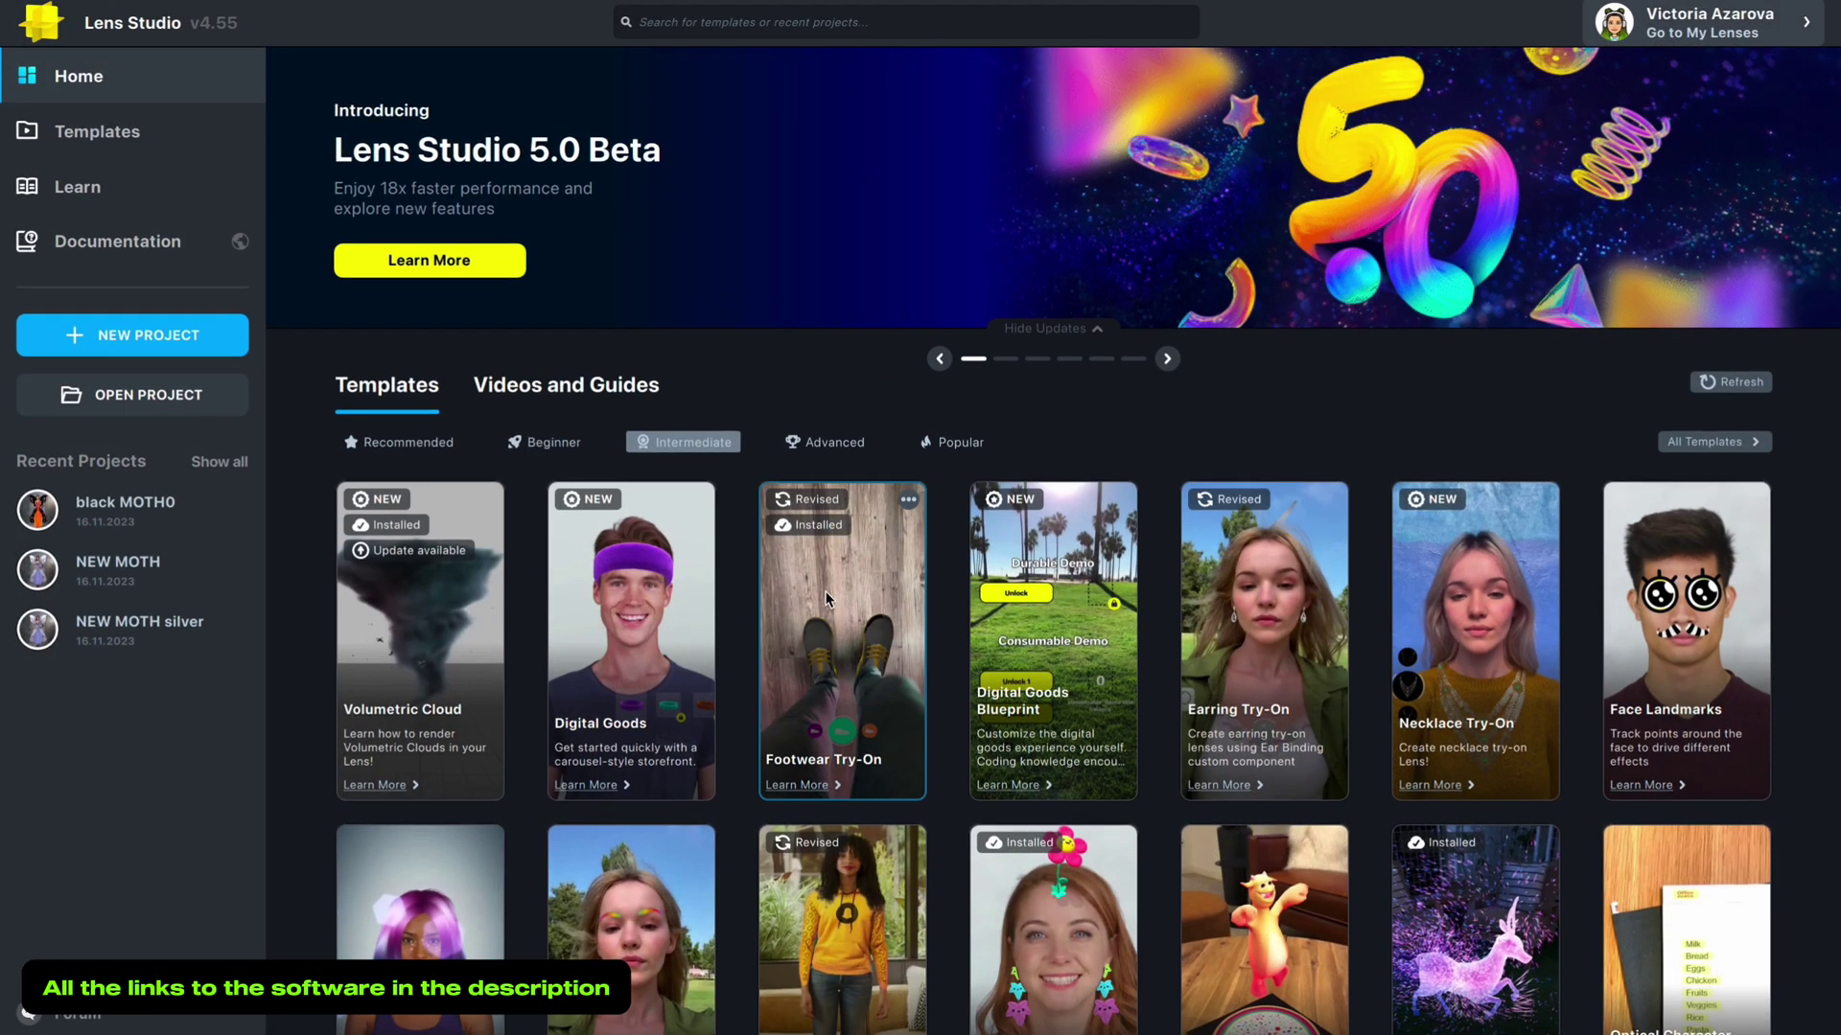
left_click(870, 625)
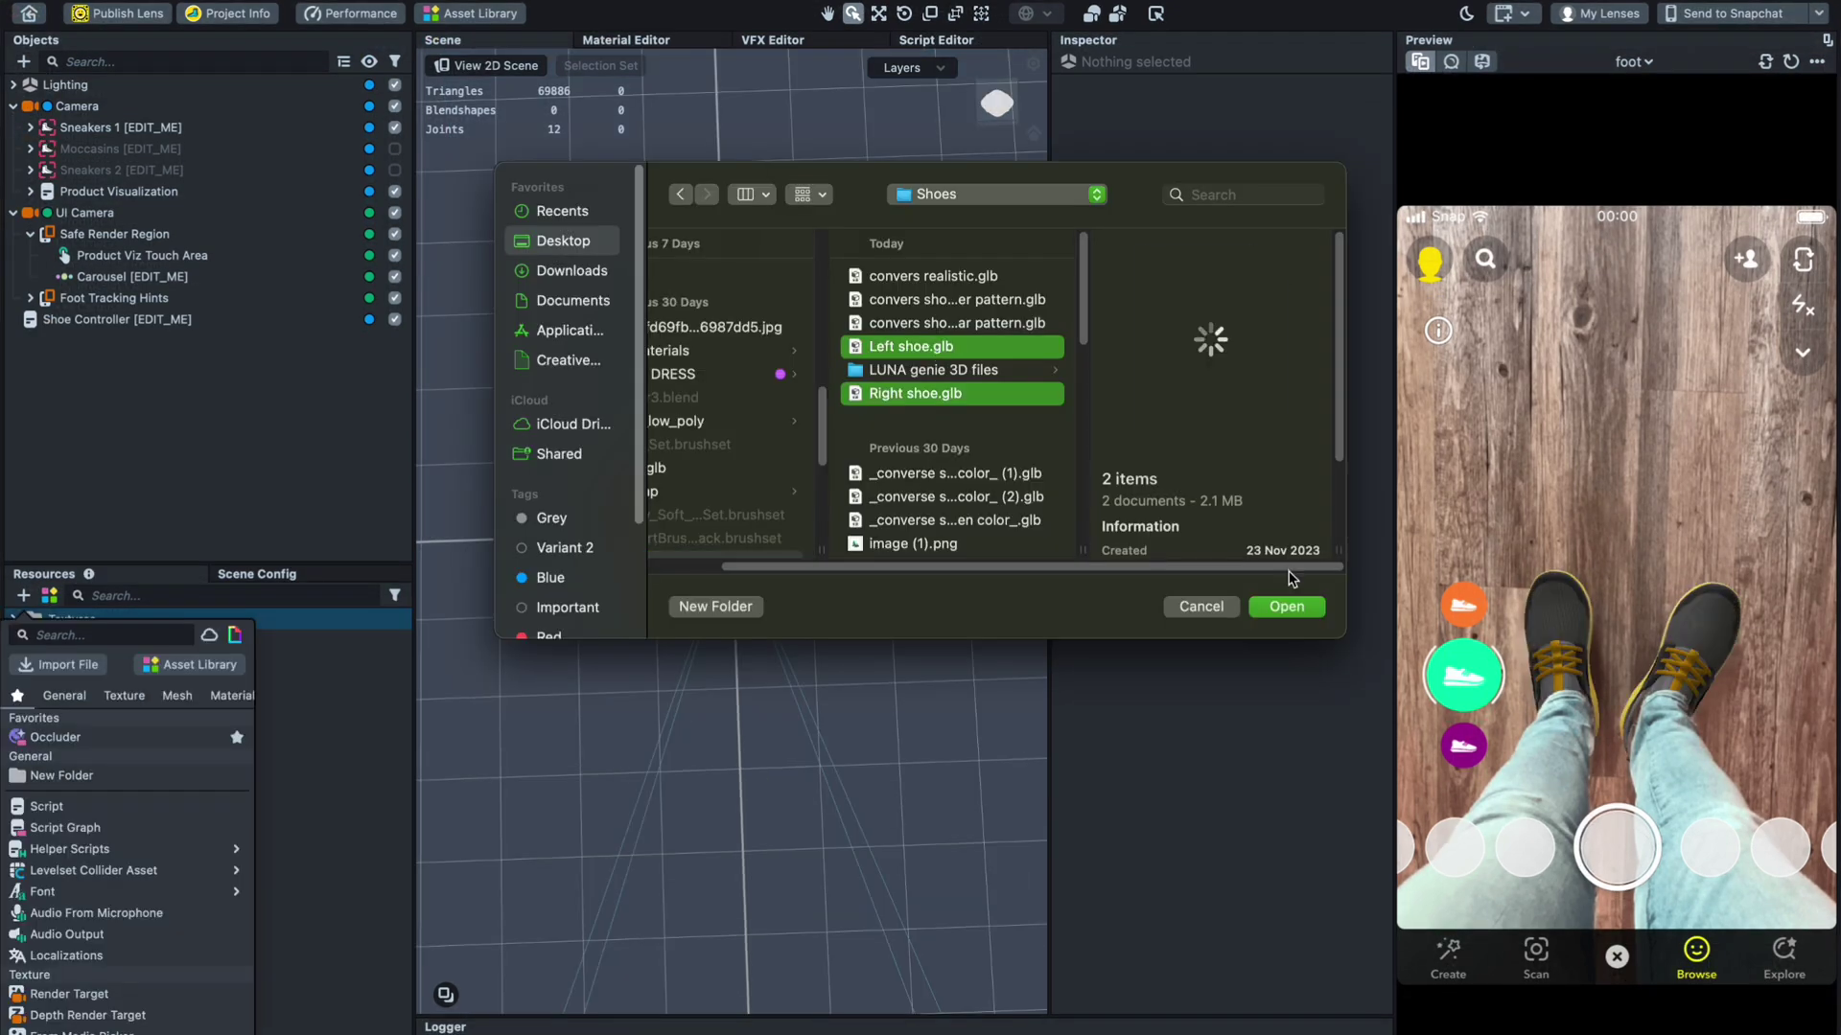
Step: Import Left shoe.glb and Right shoe.glb into the project's resources with the default glTF import options
left_click(1286, 613)
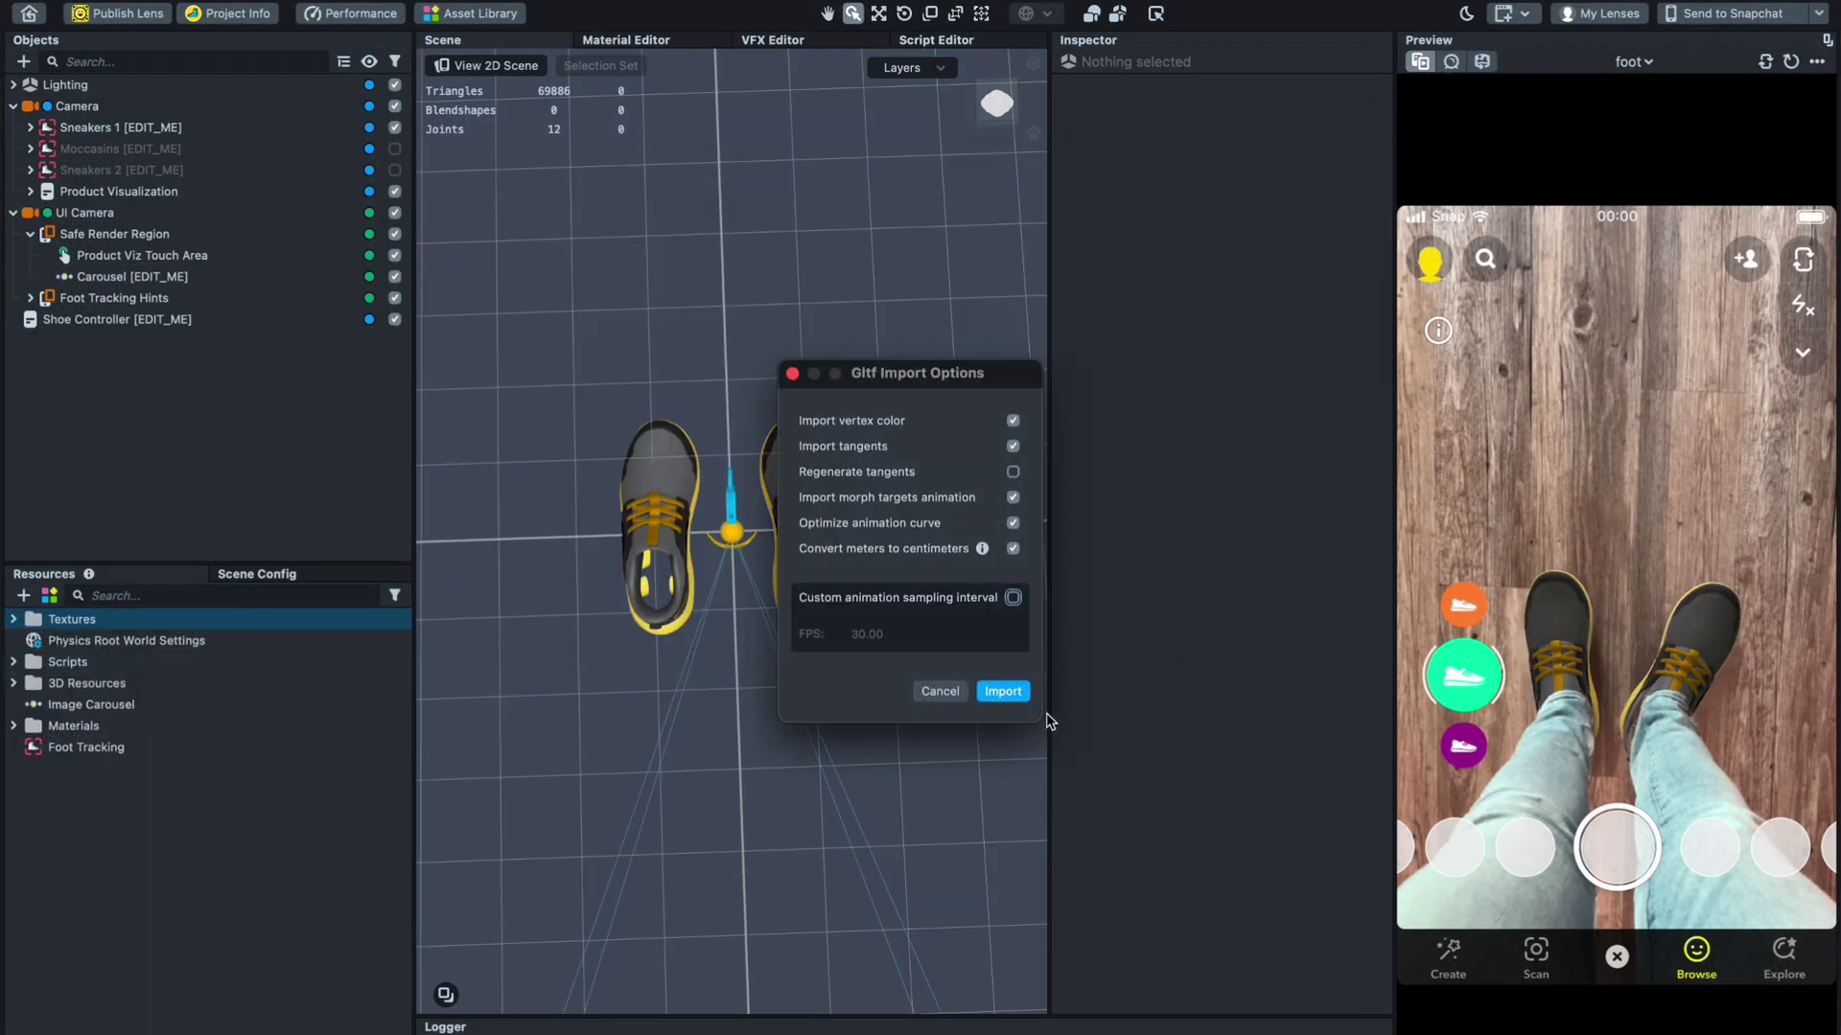
left_click(1002, 691)
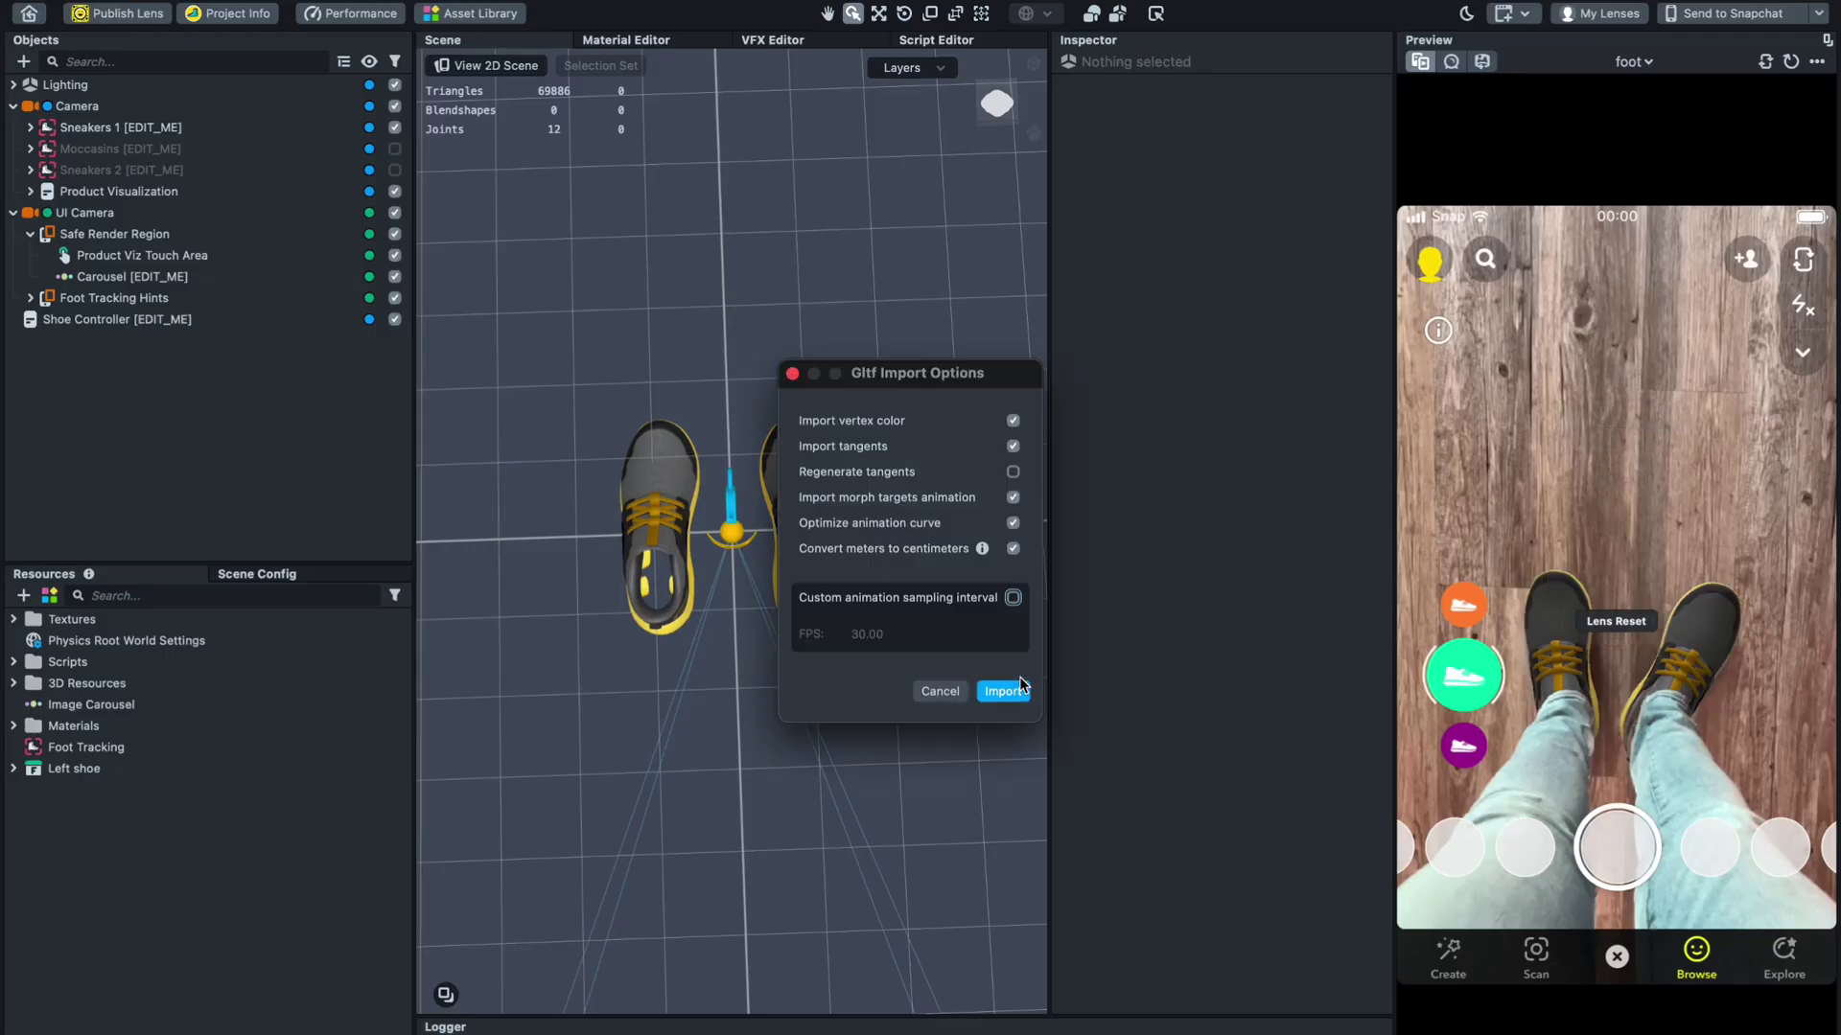
left_click(1002, 691)
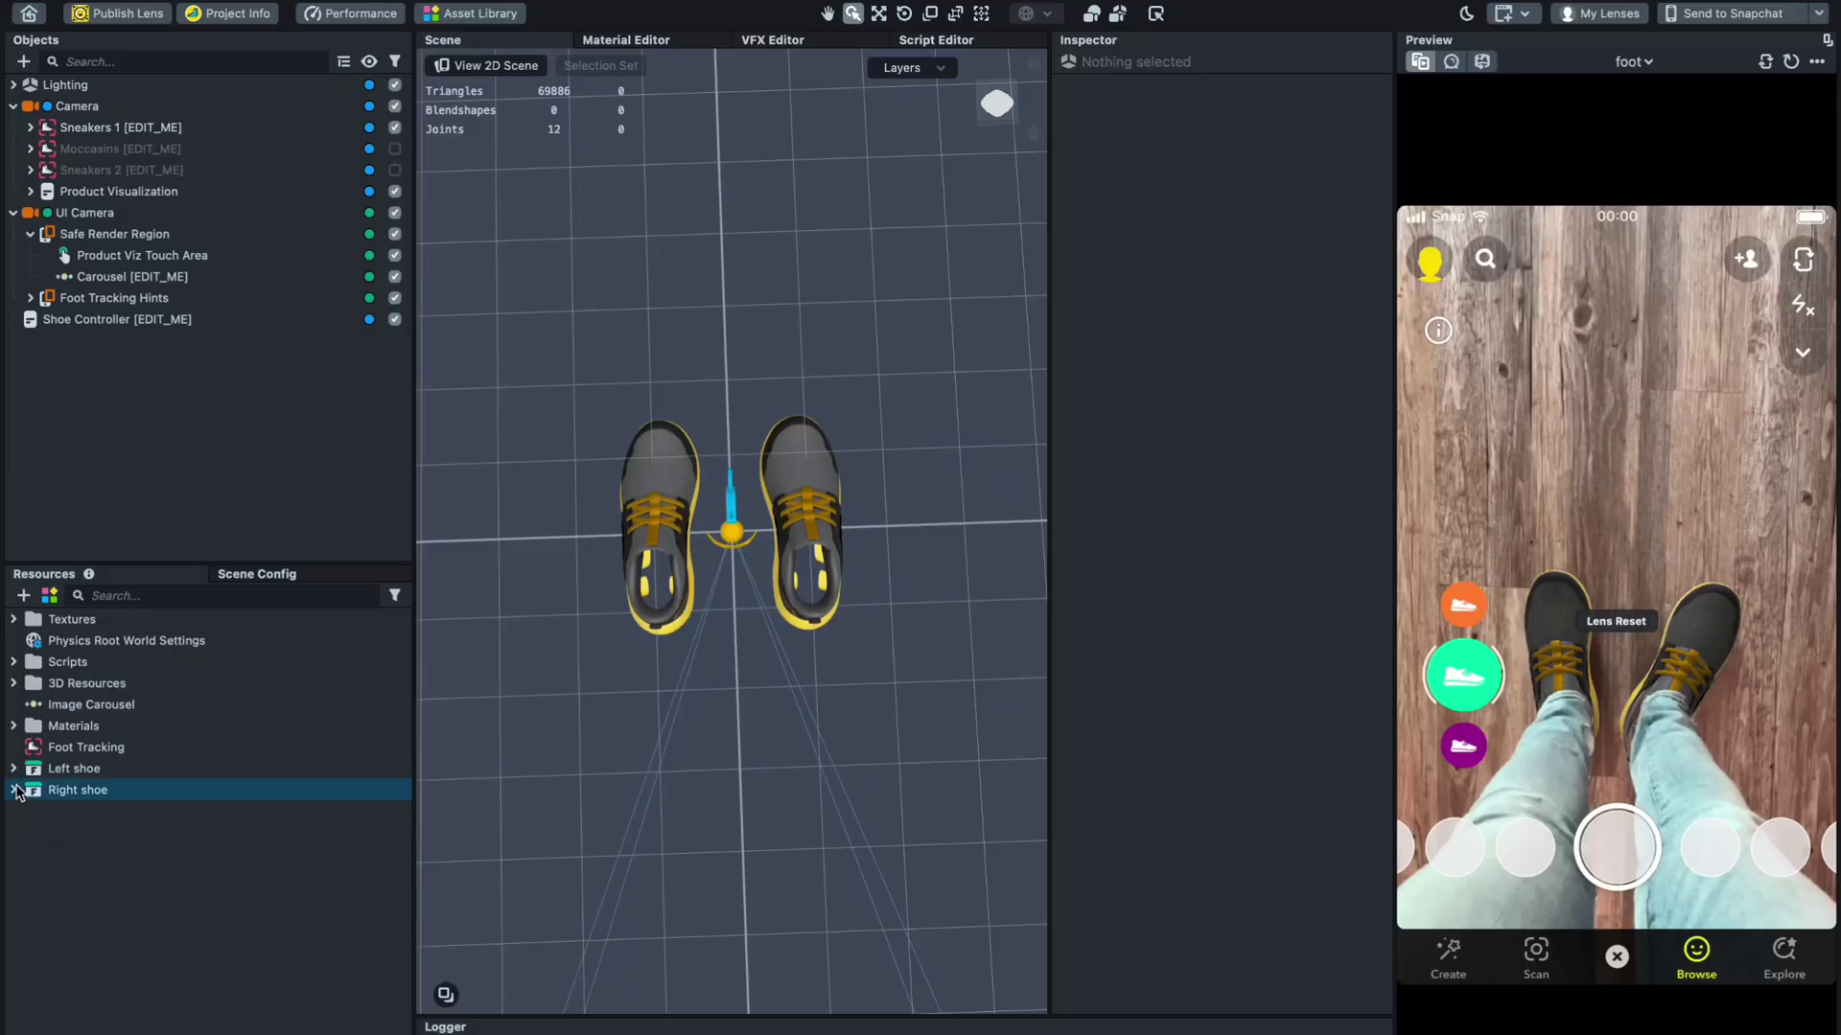
Step: Place the imported Left shoe model under Left Foot Binding of Sneakers 1
left_click(14, 769)
left_click(63, 833)
left_click(64, 854)
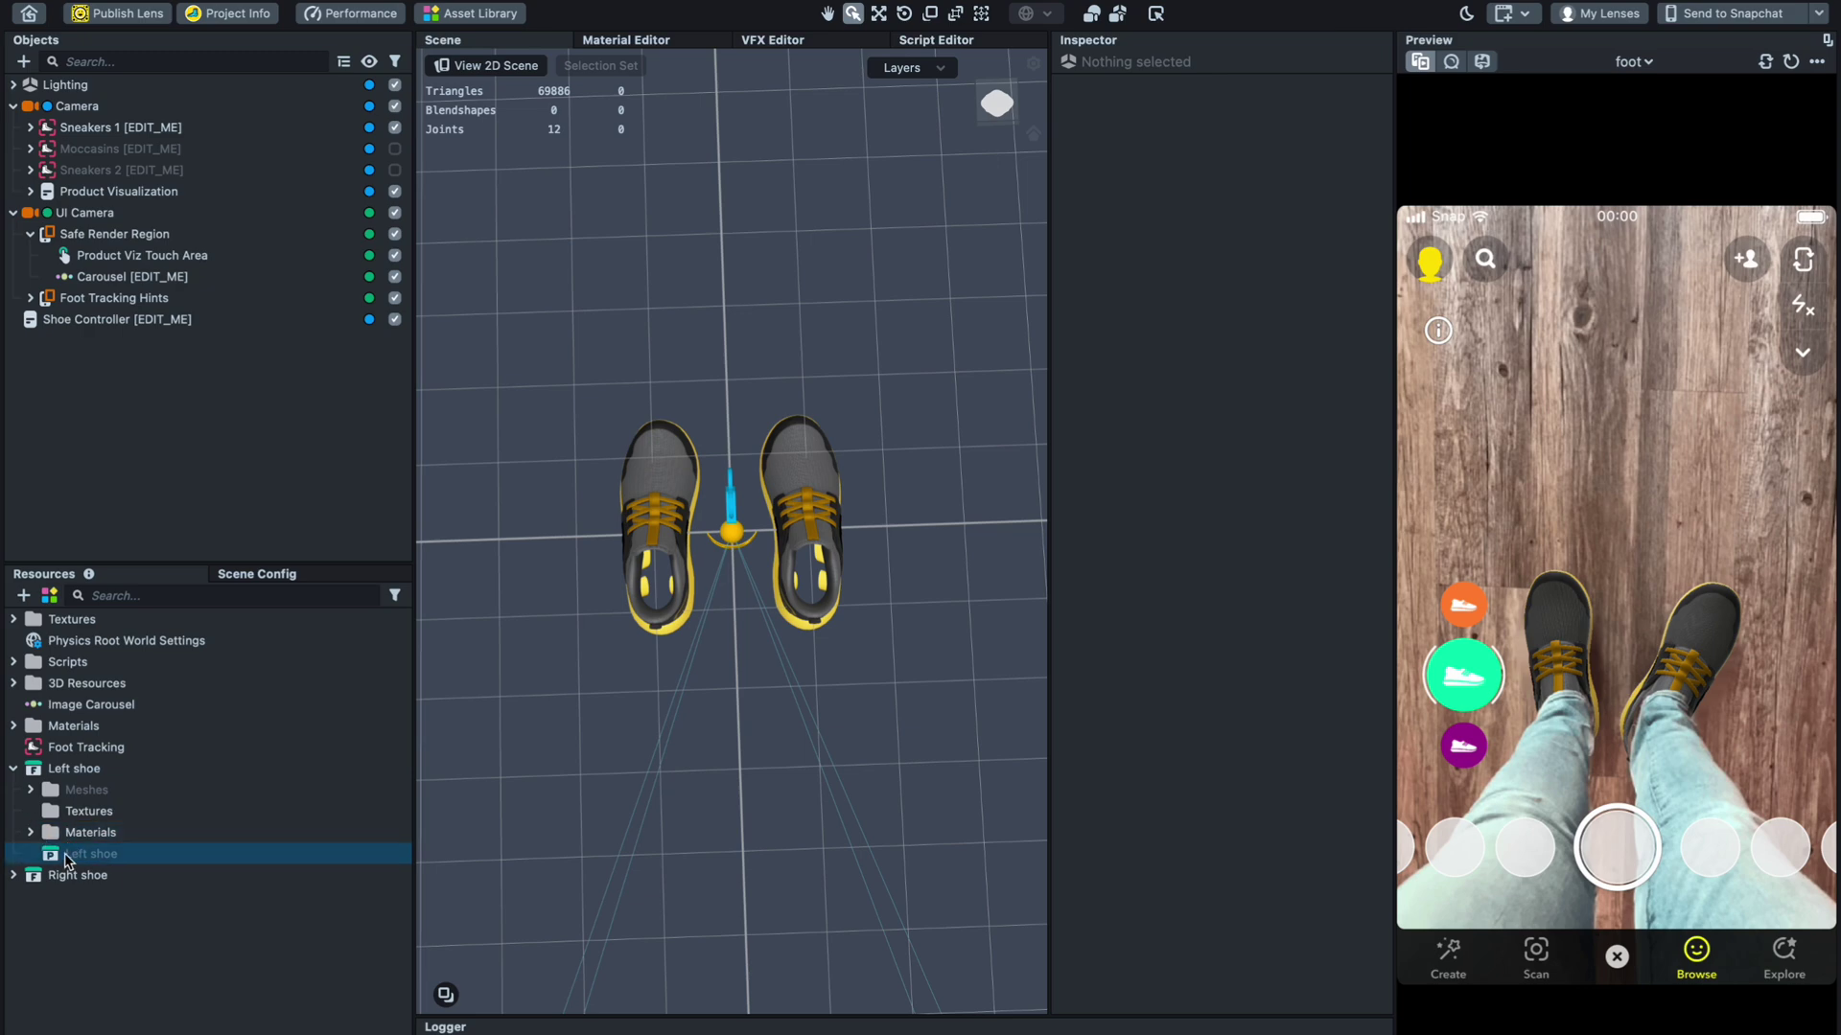
left_click(11, 215)
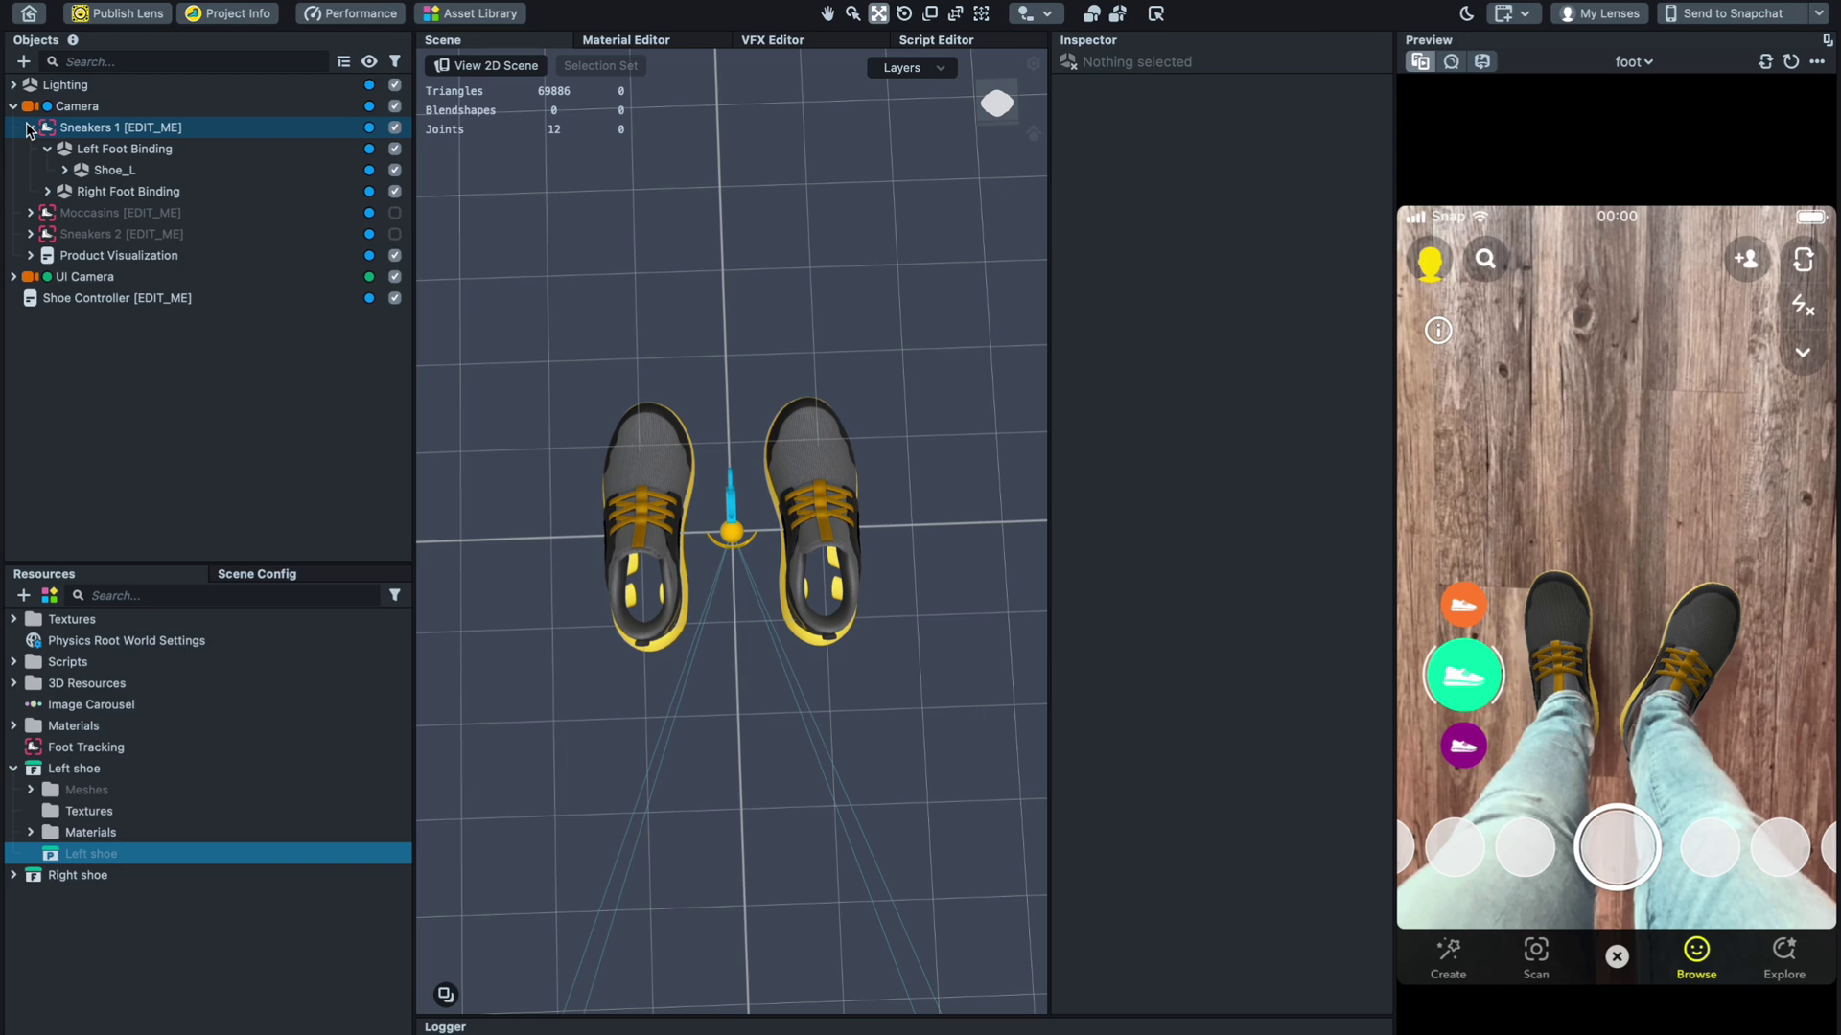
left_click_drag(87, 876, 146, 163)
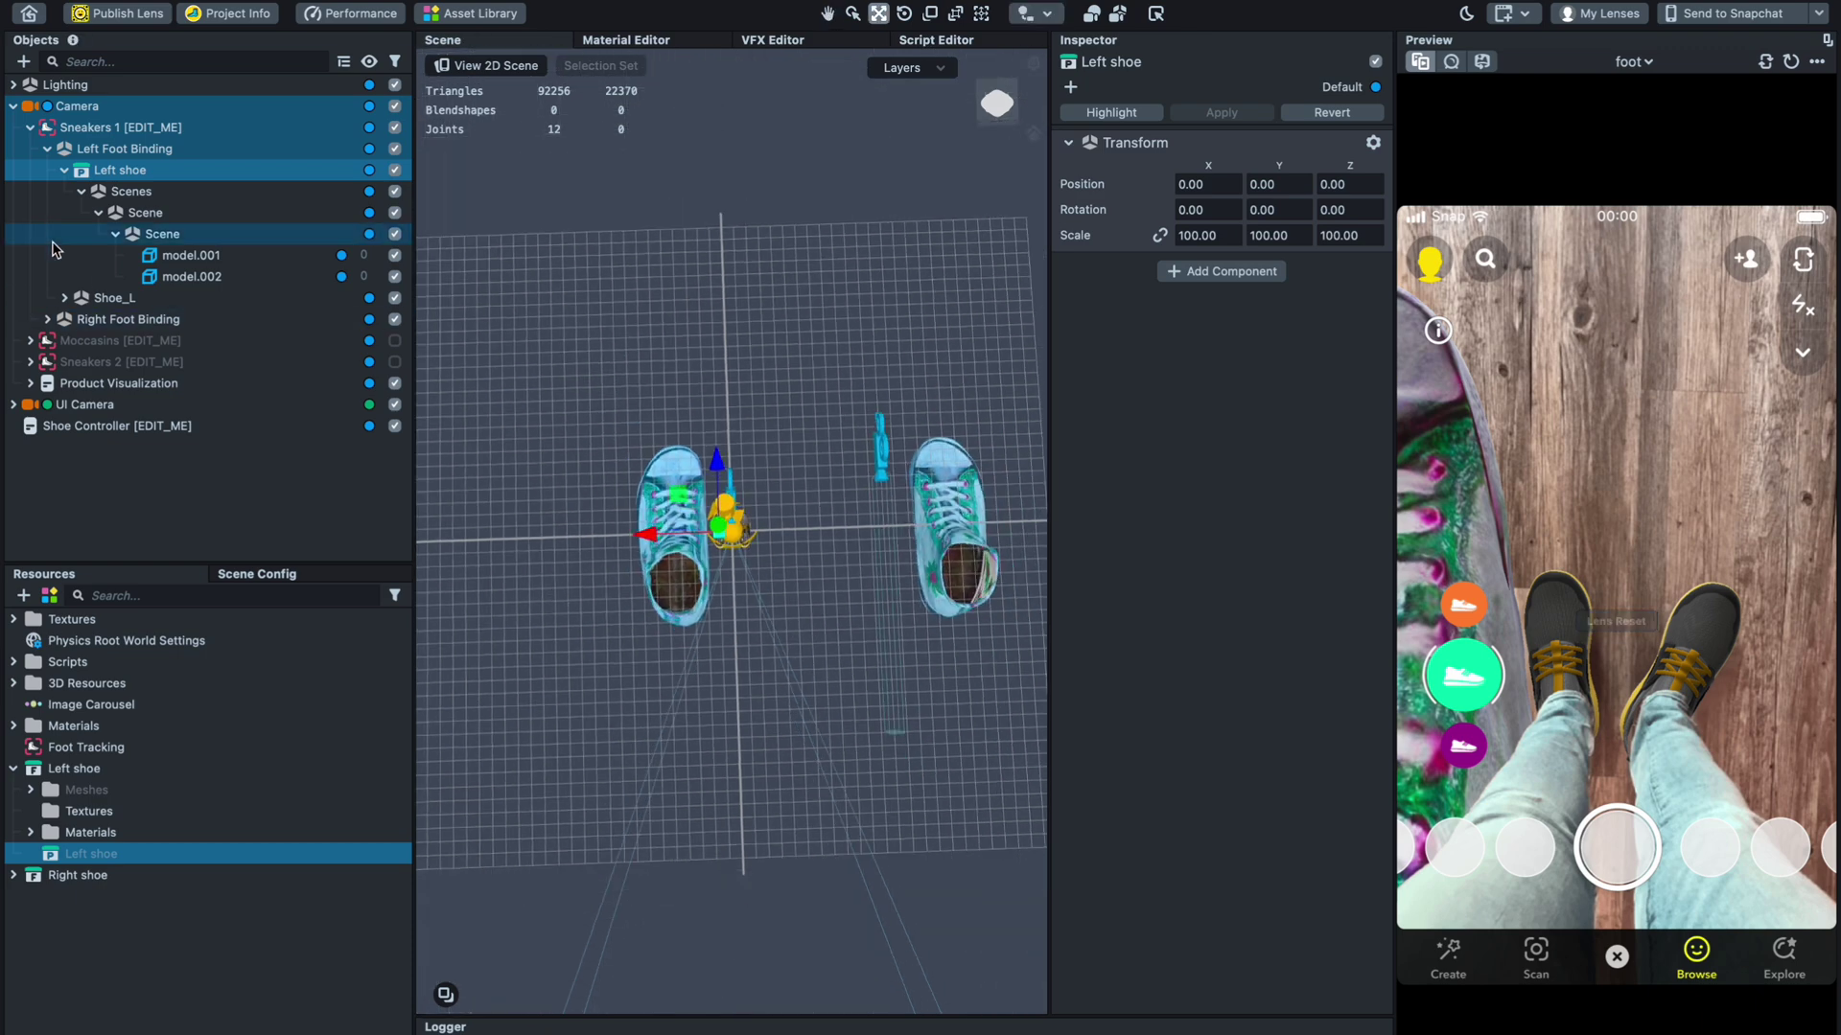
Step: Delete model.001 from the Left shoe object and select the remaining model.002
left_click(213, 257)
key("Delete")
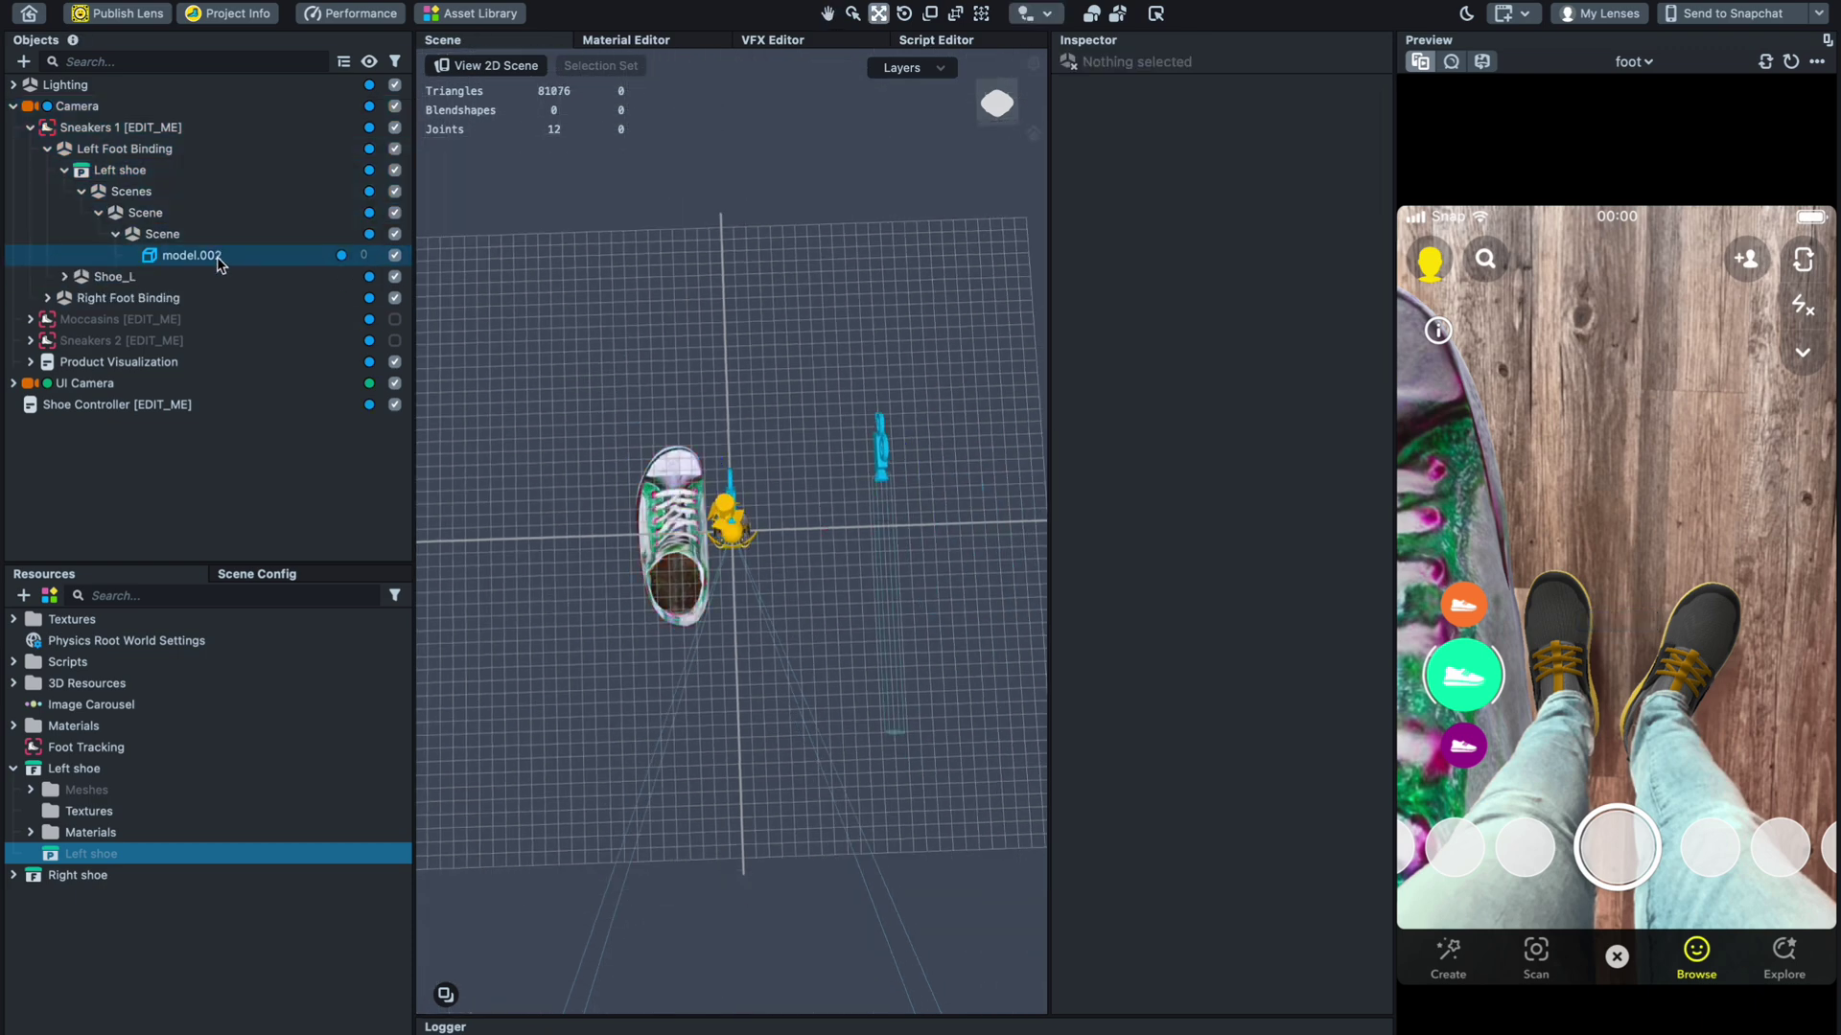
left_click(219, 257)
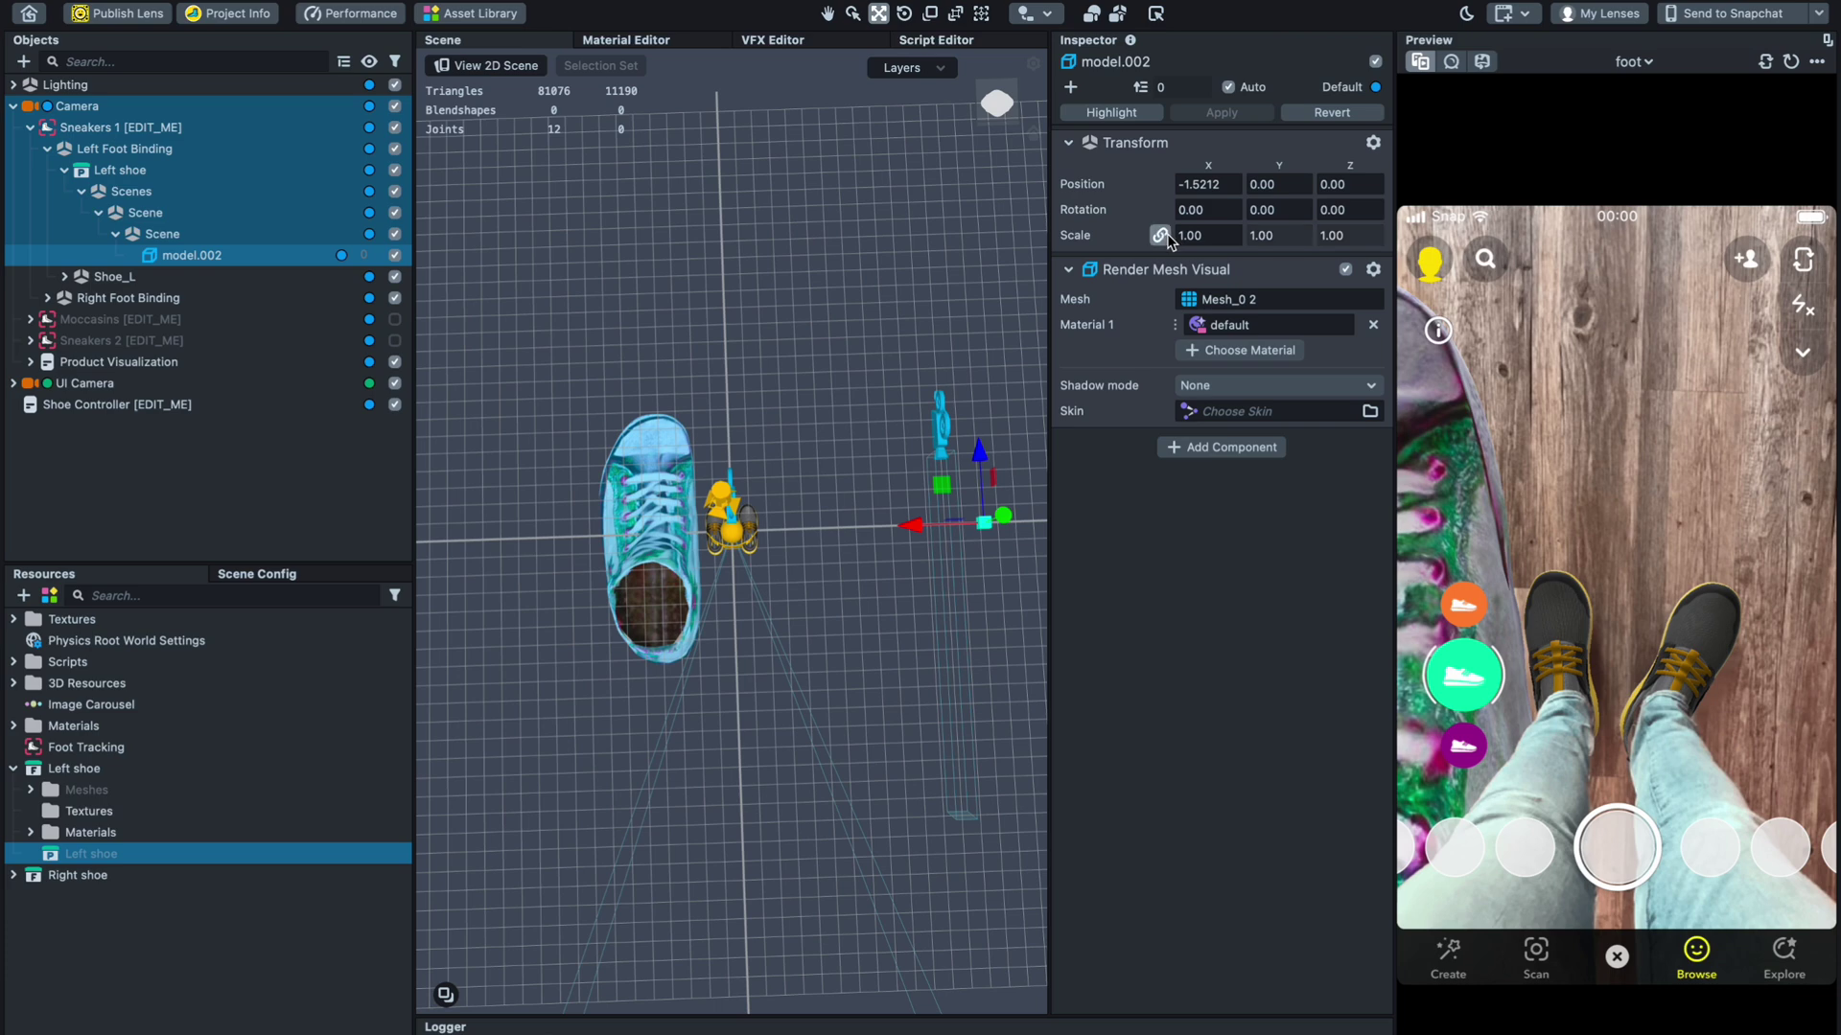
Step: Scale model.002 uniformly to 0.20 and move it along X to about -0.30, beside the template's left shoe
left_click(1229, 240)
left_click(1230, 240)
left_click(1230, 239)
left_click(1230, 240)
left_click(1230, 239)
left_click(1230, 239)
left_click(1230, 239)
left_click(1229, 240)
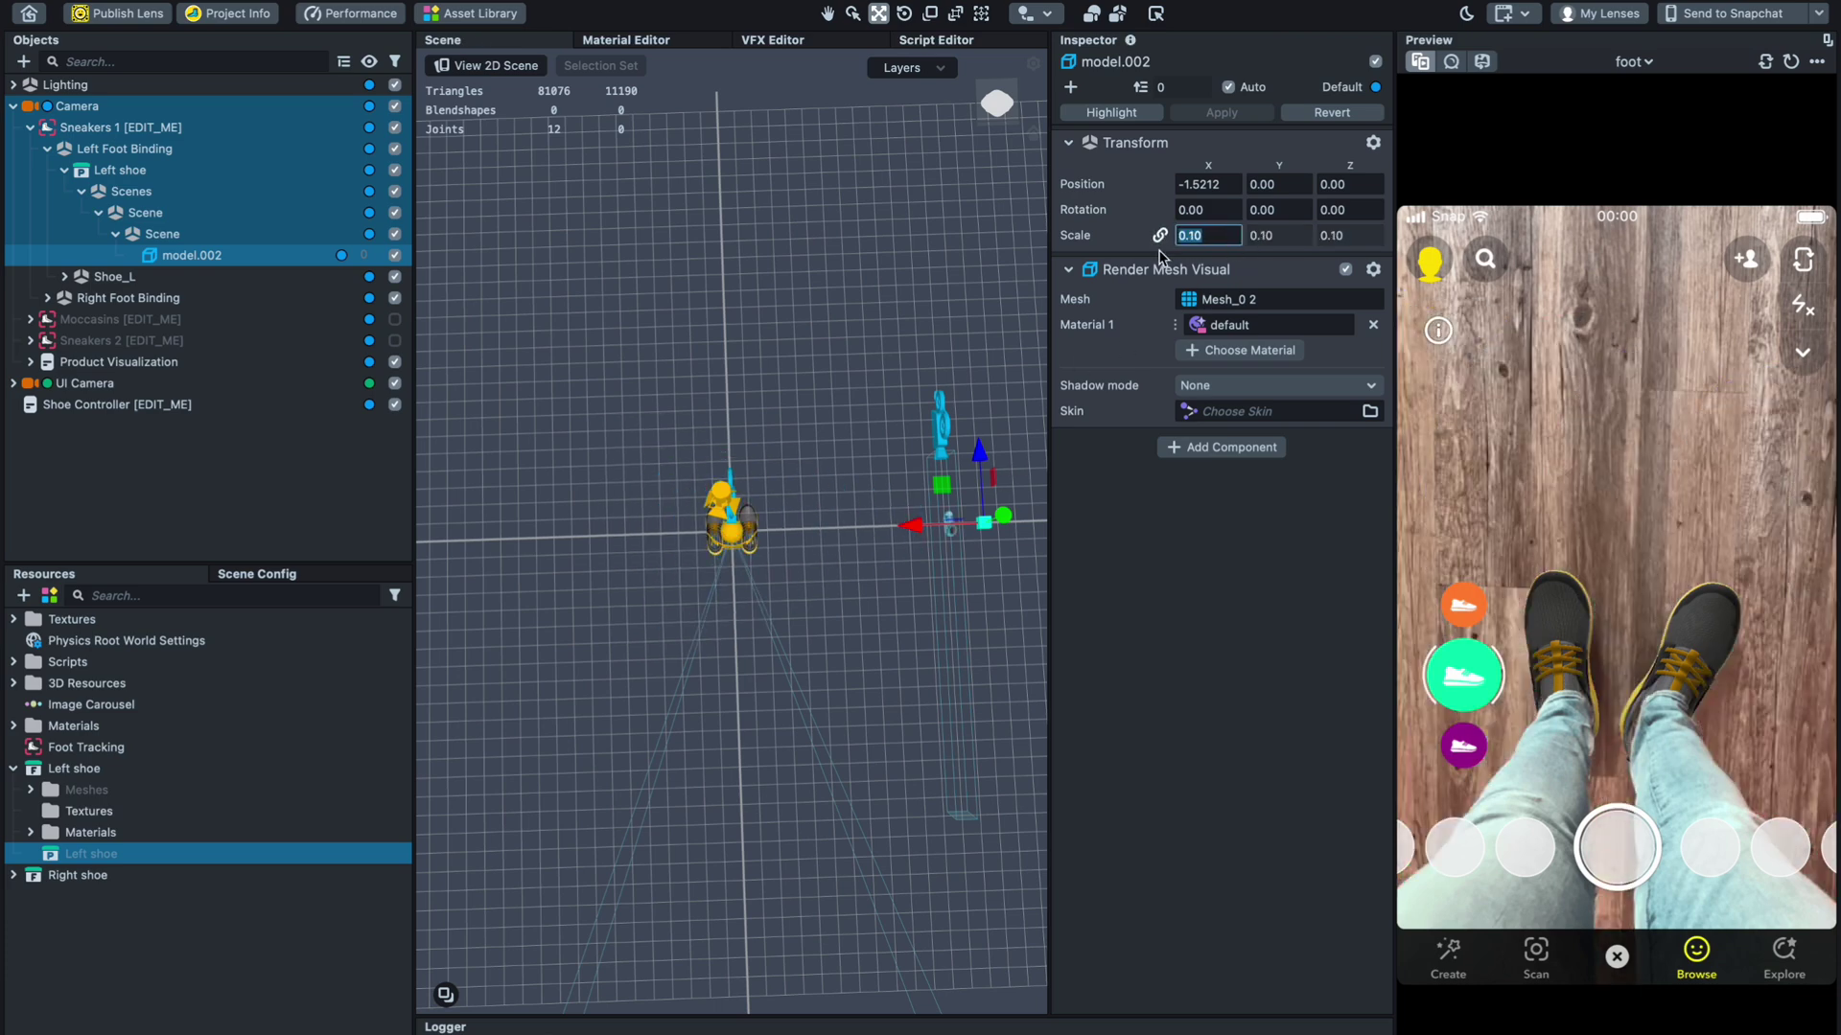
left_click_drag(926, 513, 757, 524)
scroll(690, 532, "up", 5)
scroll(668, 533, "up", 4)
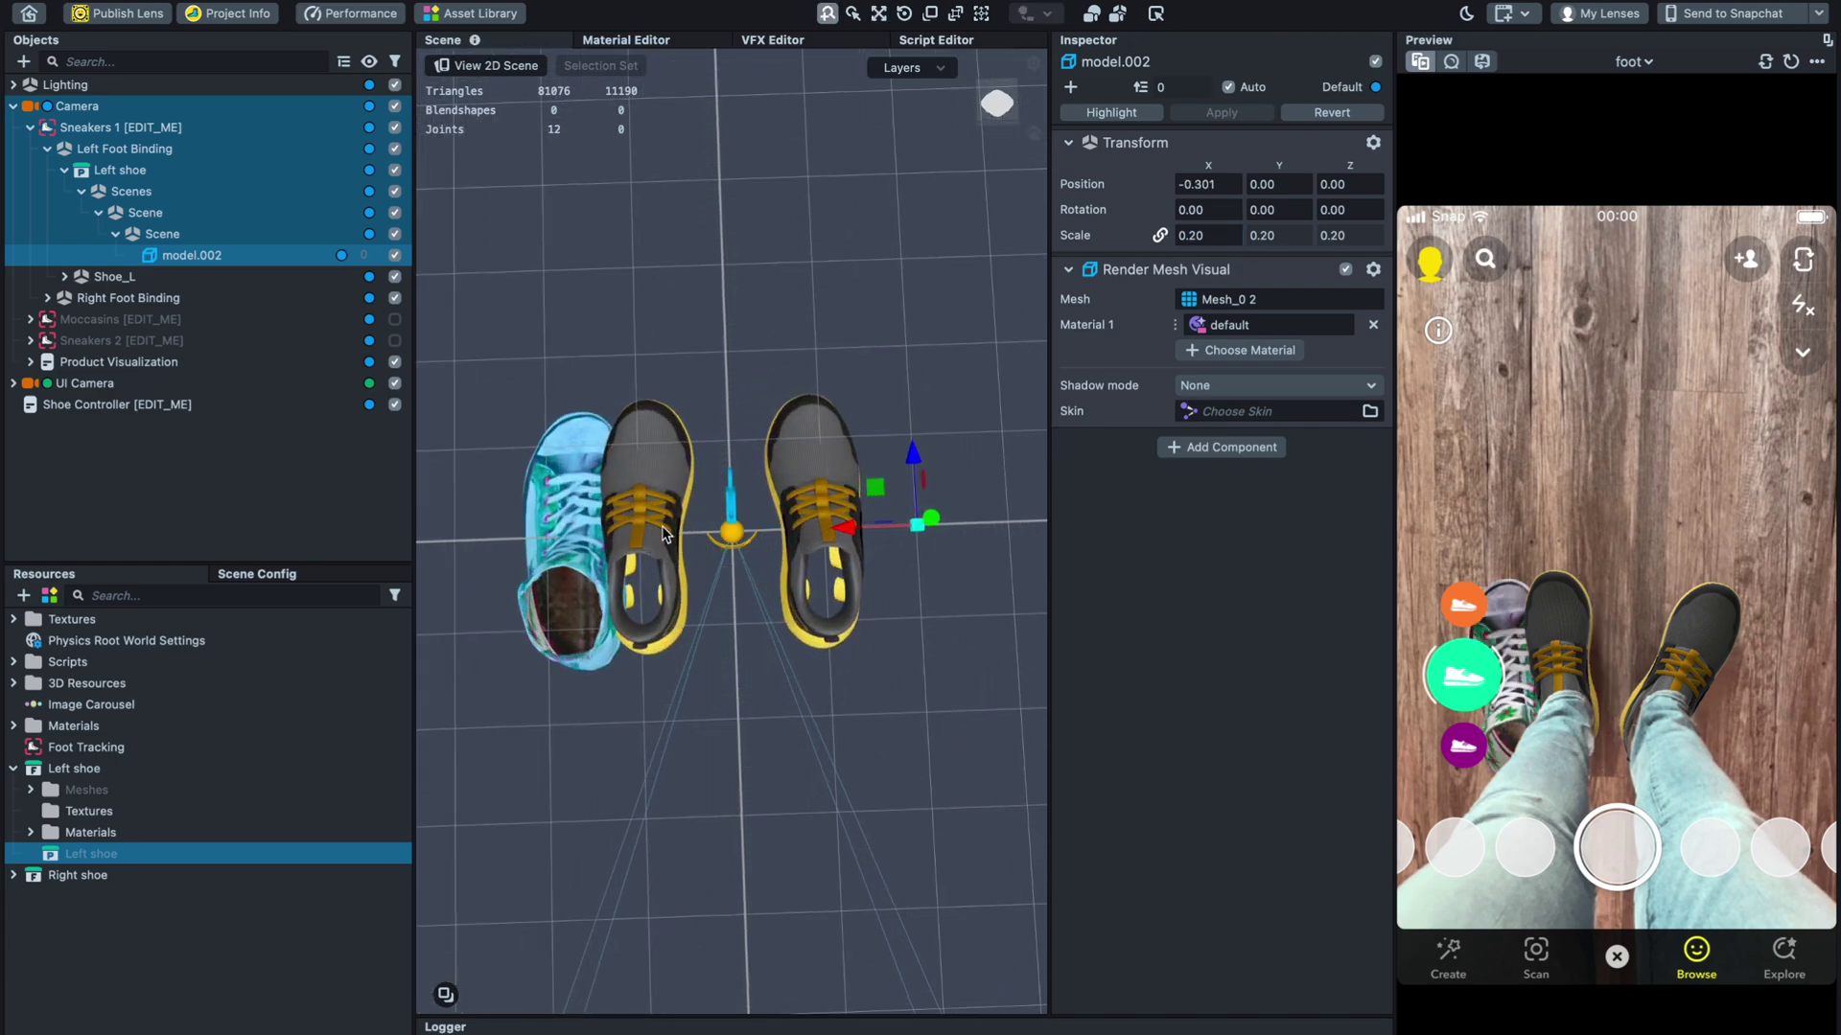
Step: Align model.002 with the template's left shoe at position about X -0.379, Y 0.036, Z -0.018, with Y rotation about -3.84
left_click_drag(878, 535, 946, 537)
left_click_drag(1010, 452, 1012, 439)
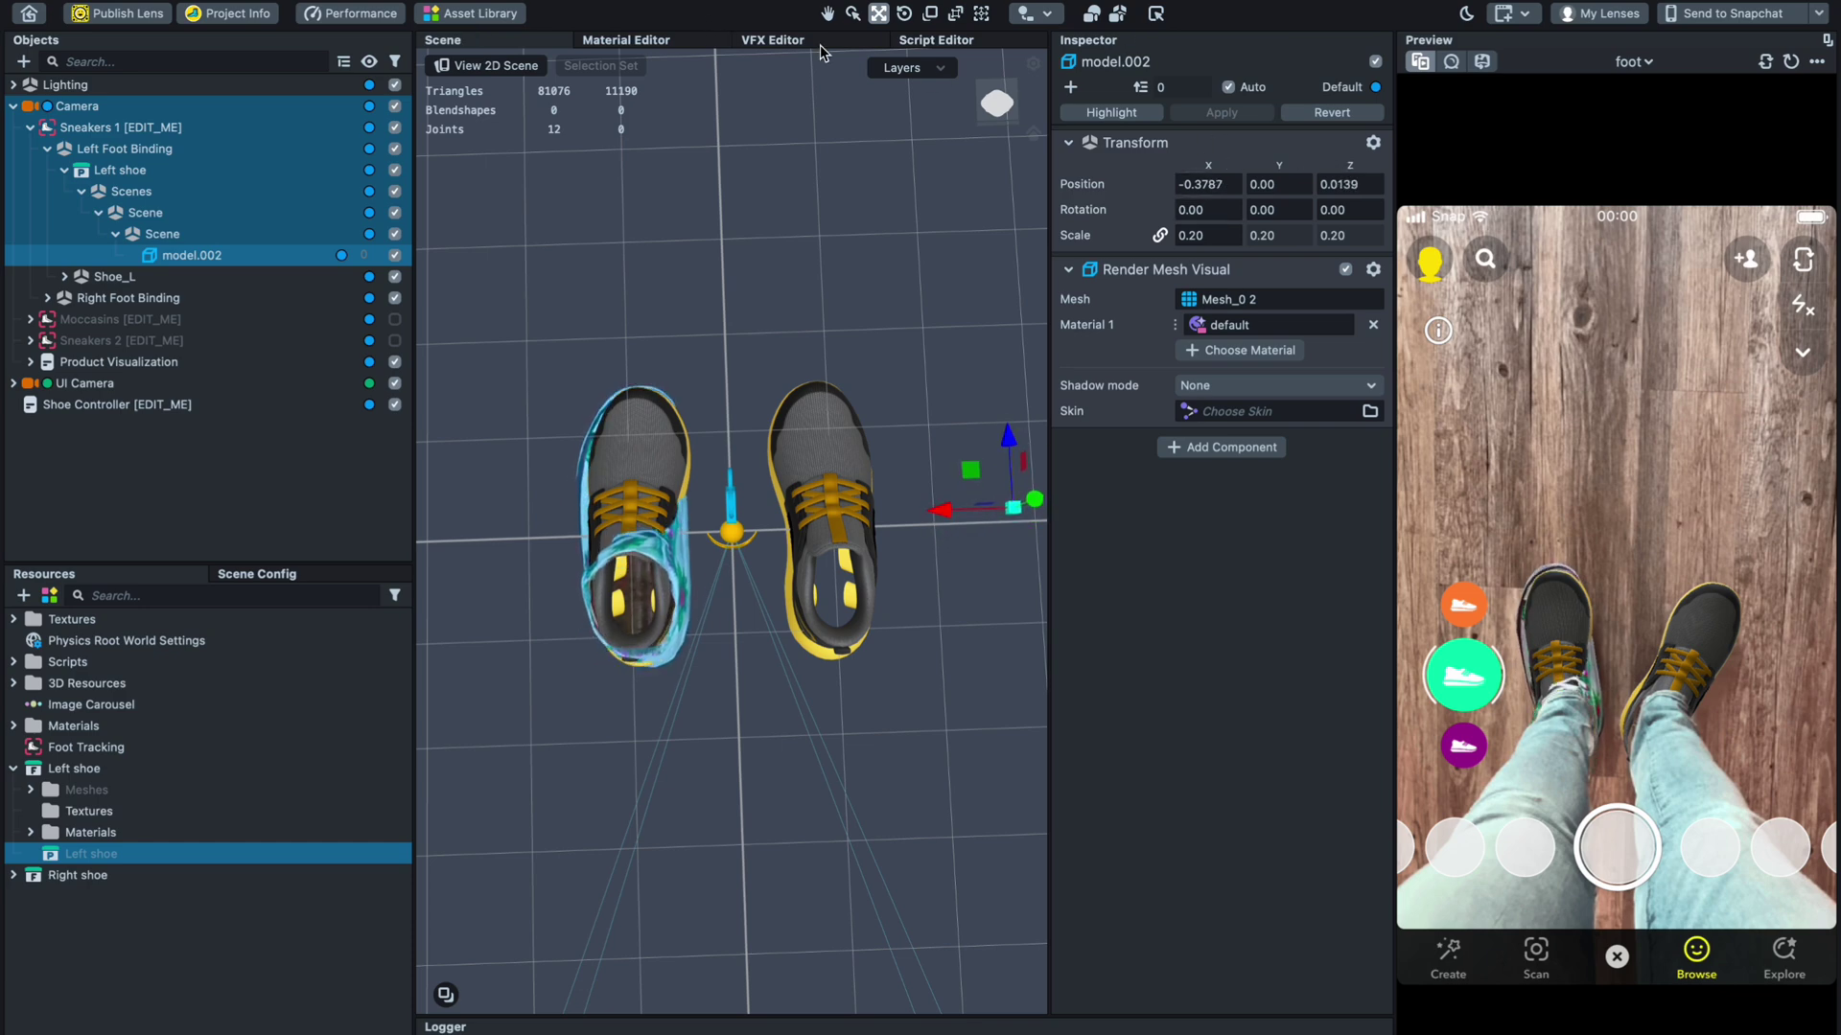
left_click(904, 14)
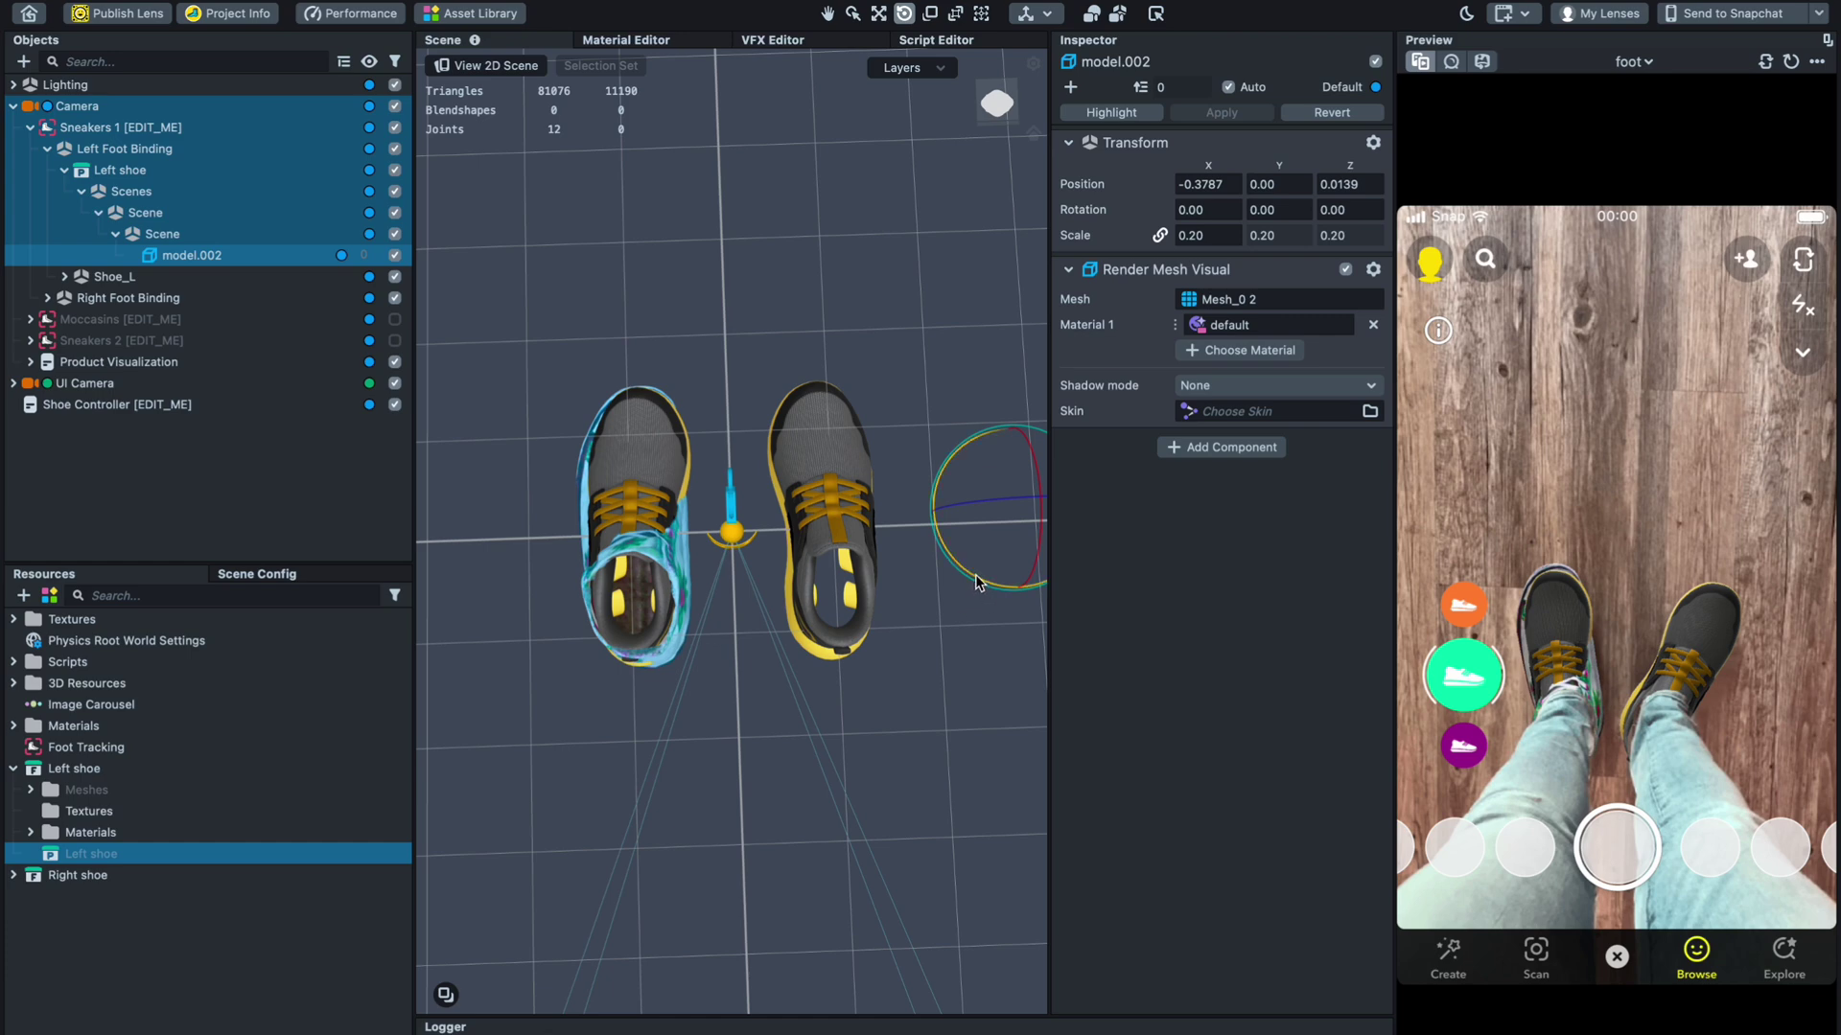
left_click_drag(975, 582, 970, 582)
left_click(878, 13)
left_click_drag(1013, 465, 1014, 482)
left_click_drag(781, 767, 840, 603, "alt")
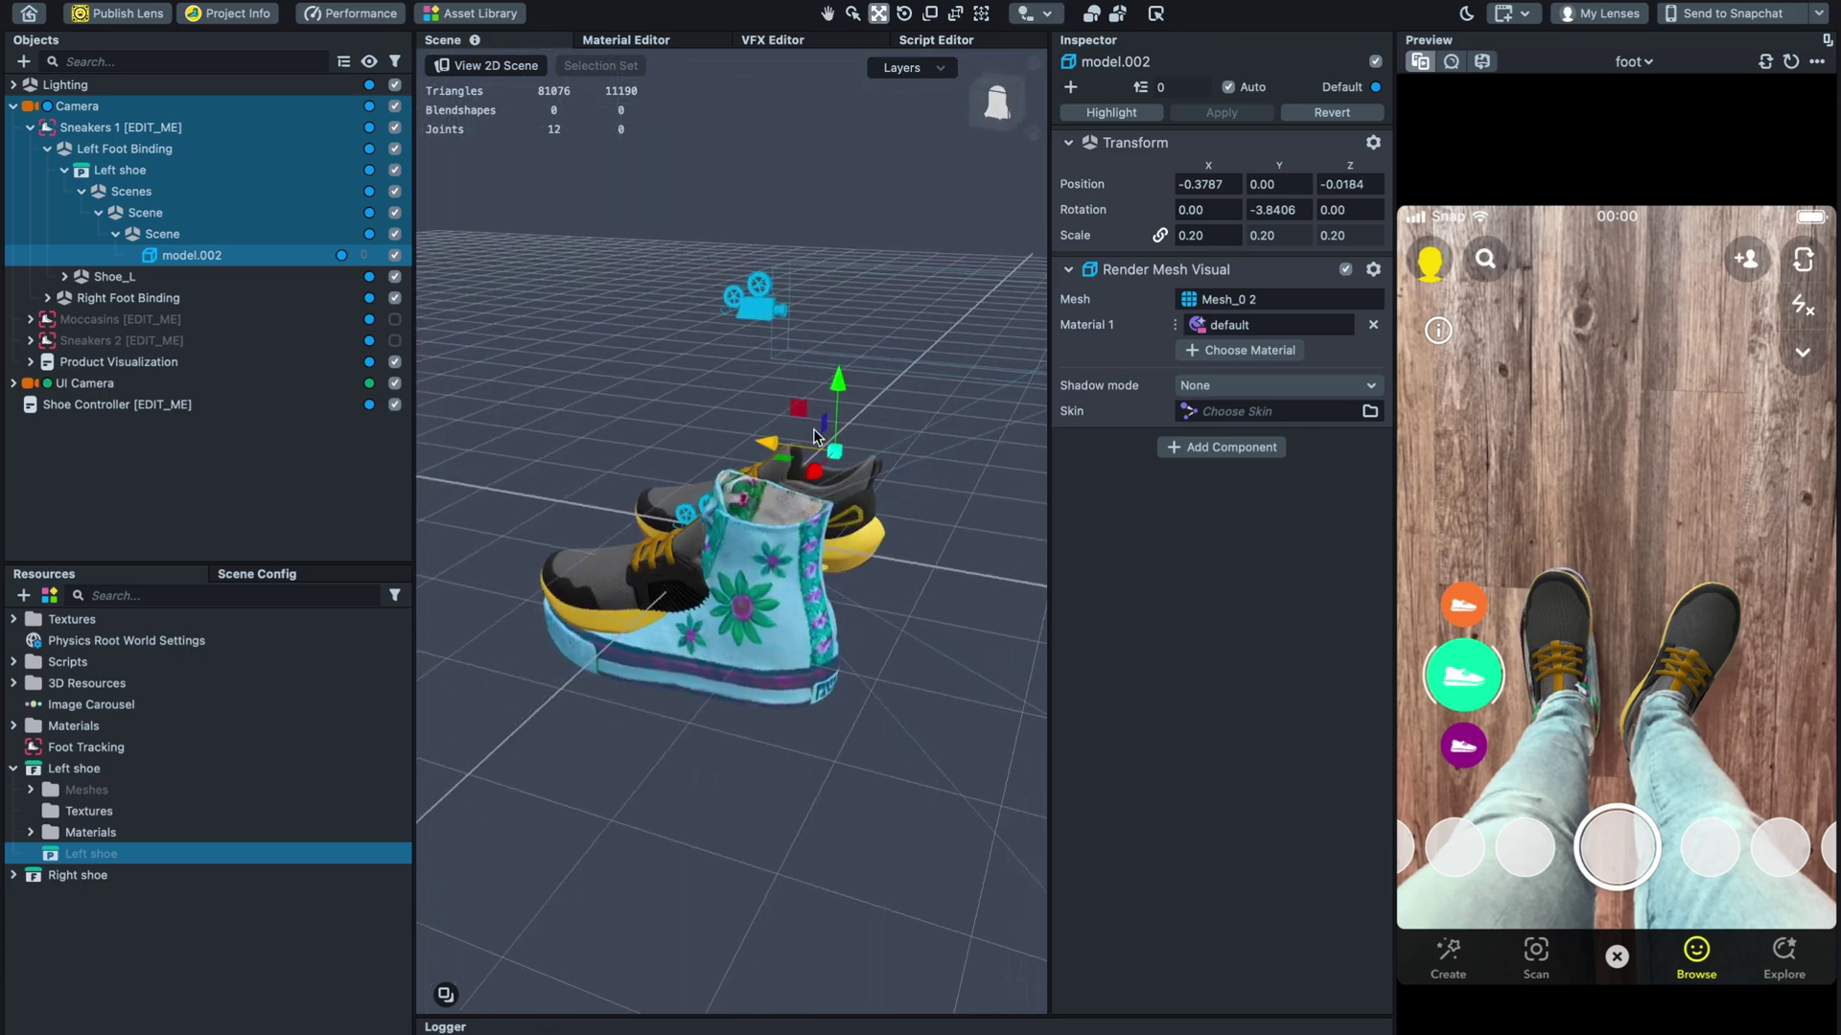
left_click_drag(848, 383, 840, 358)
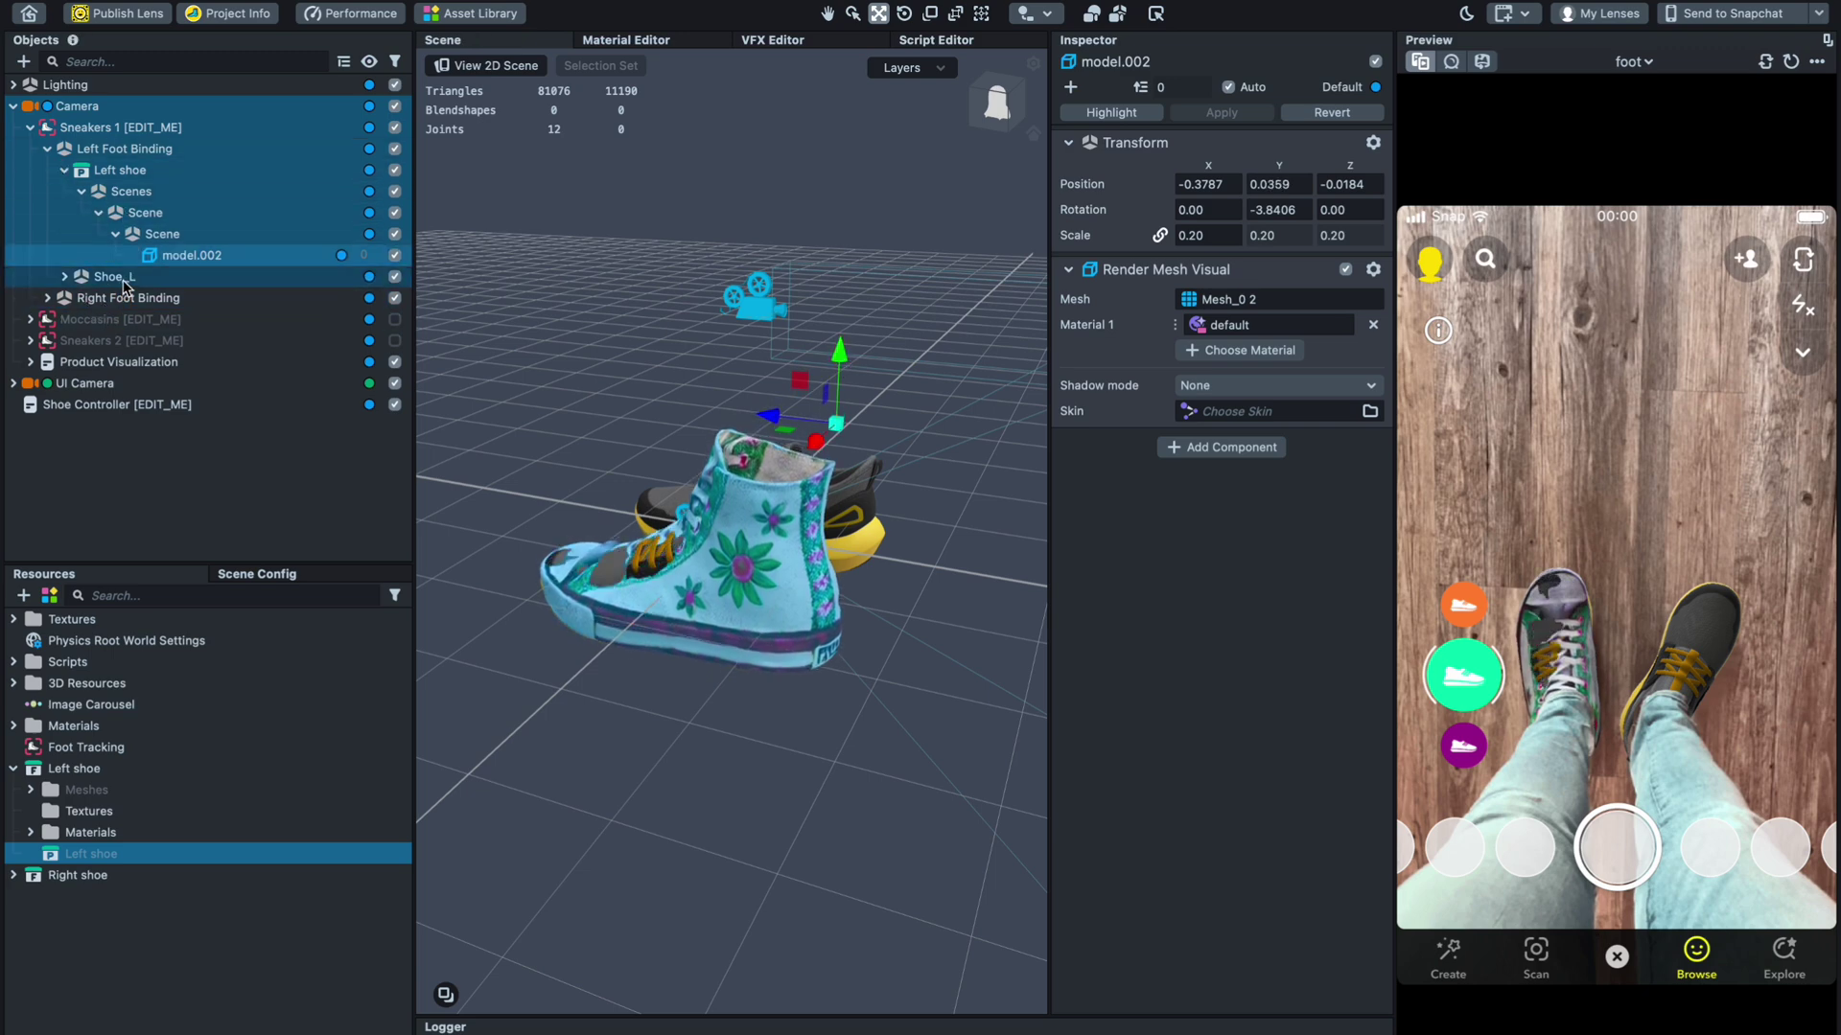
Step: Disable the template's Shoe_L object under Left Foot Binding so only the imported left shoe shows
left_click(355, 278)
left_click(394, 277)
left_click_drag(969, 706, 836, 891, "alt")
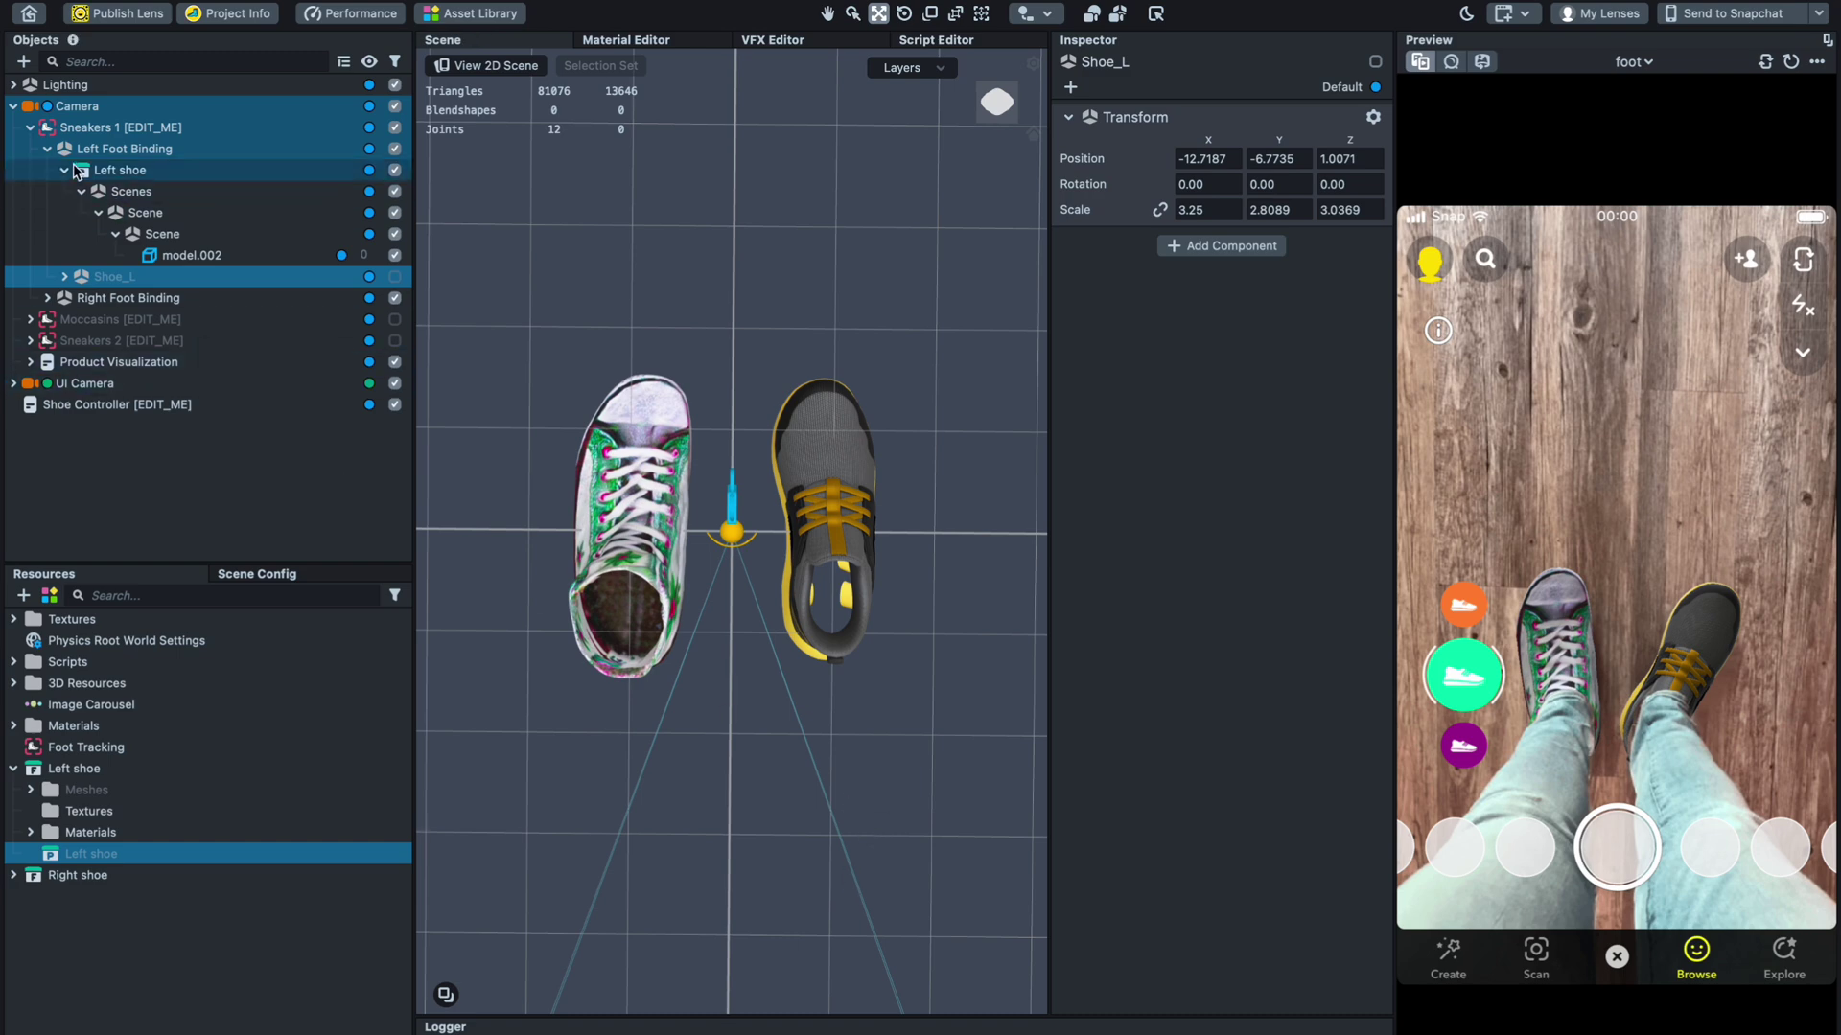
Step: Inspect the parts of Shoe_R under Right Foot Binding, collapse them again, and expand the imported Right shoe resource
left_click(65, 320)
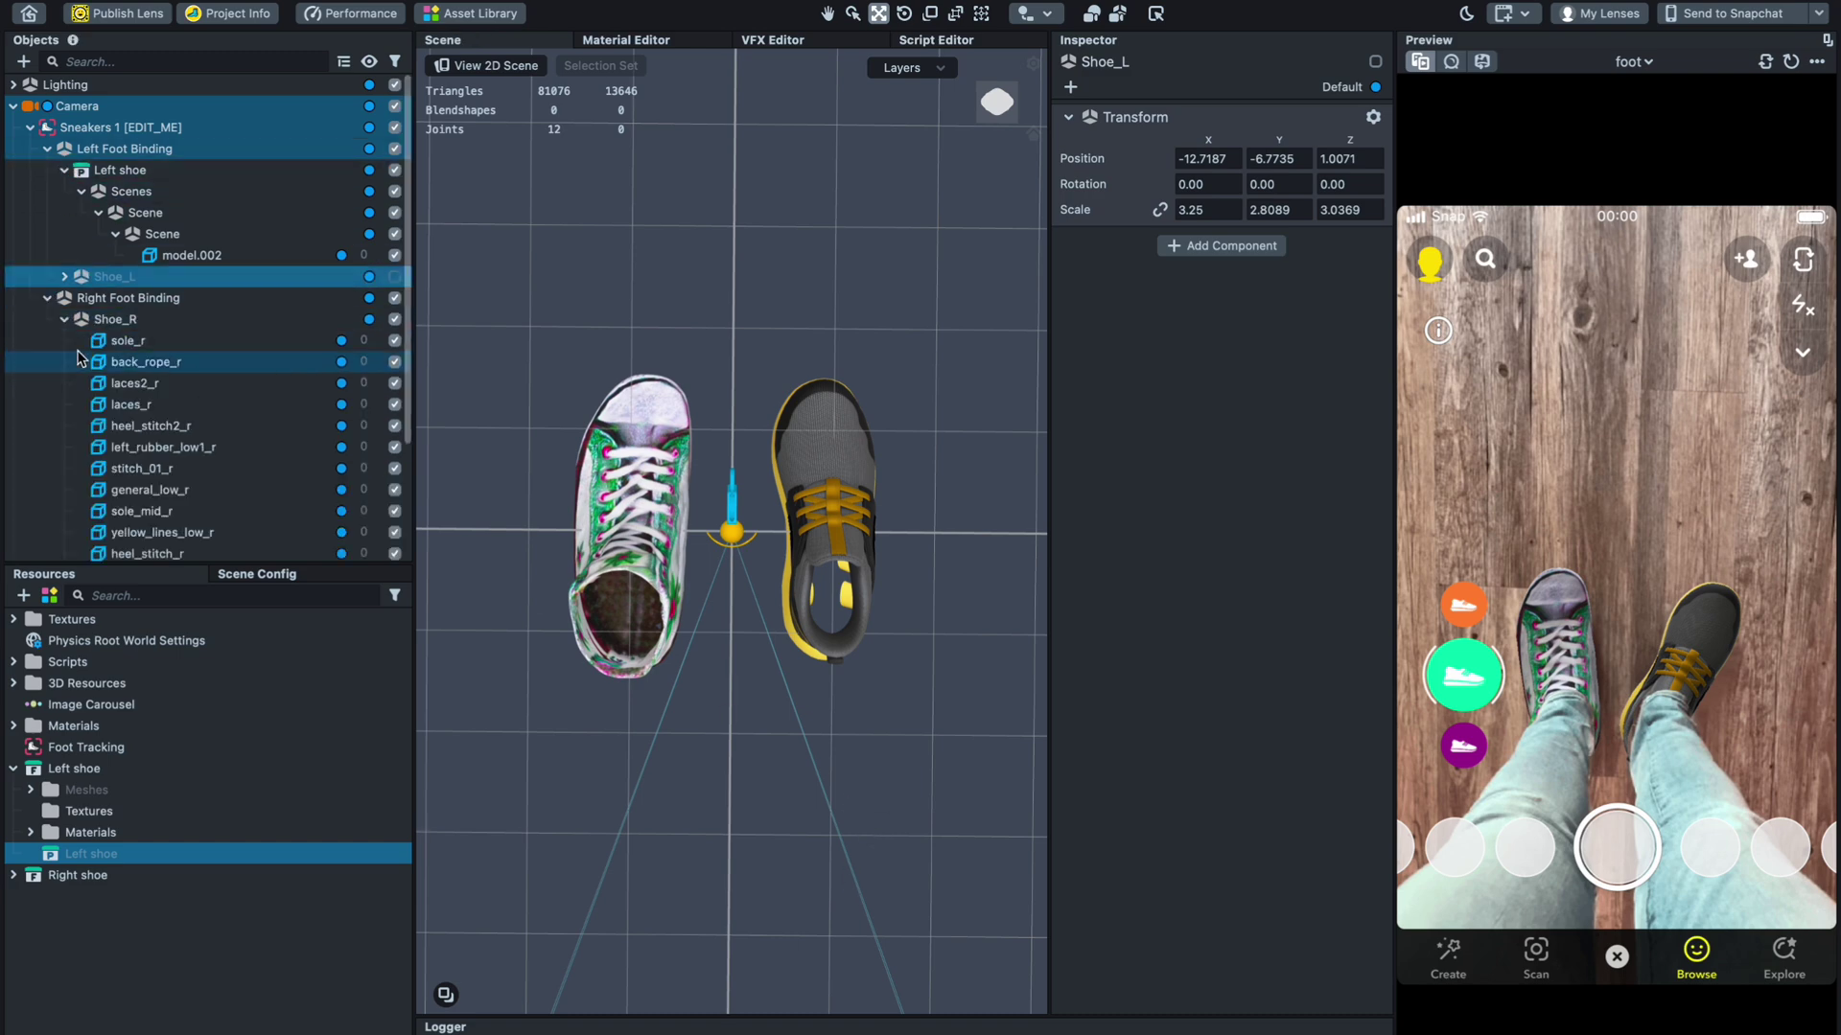
scroll(117, 354, "down", 3)
left_click(64, 197)
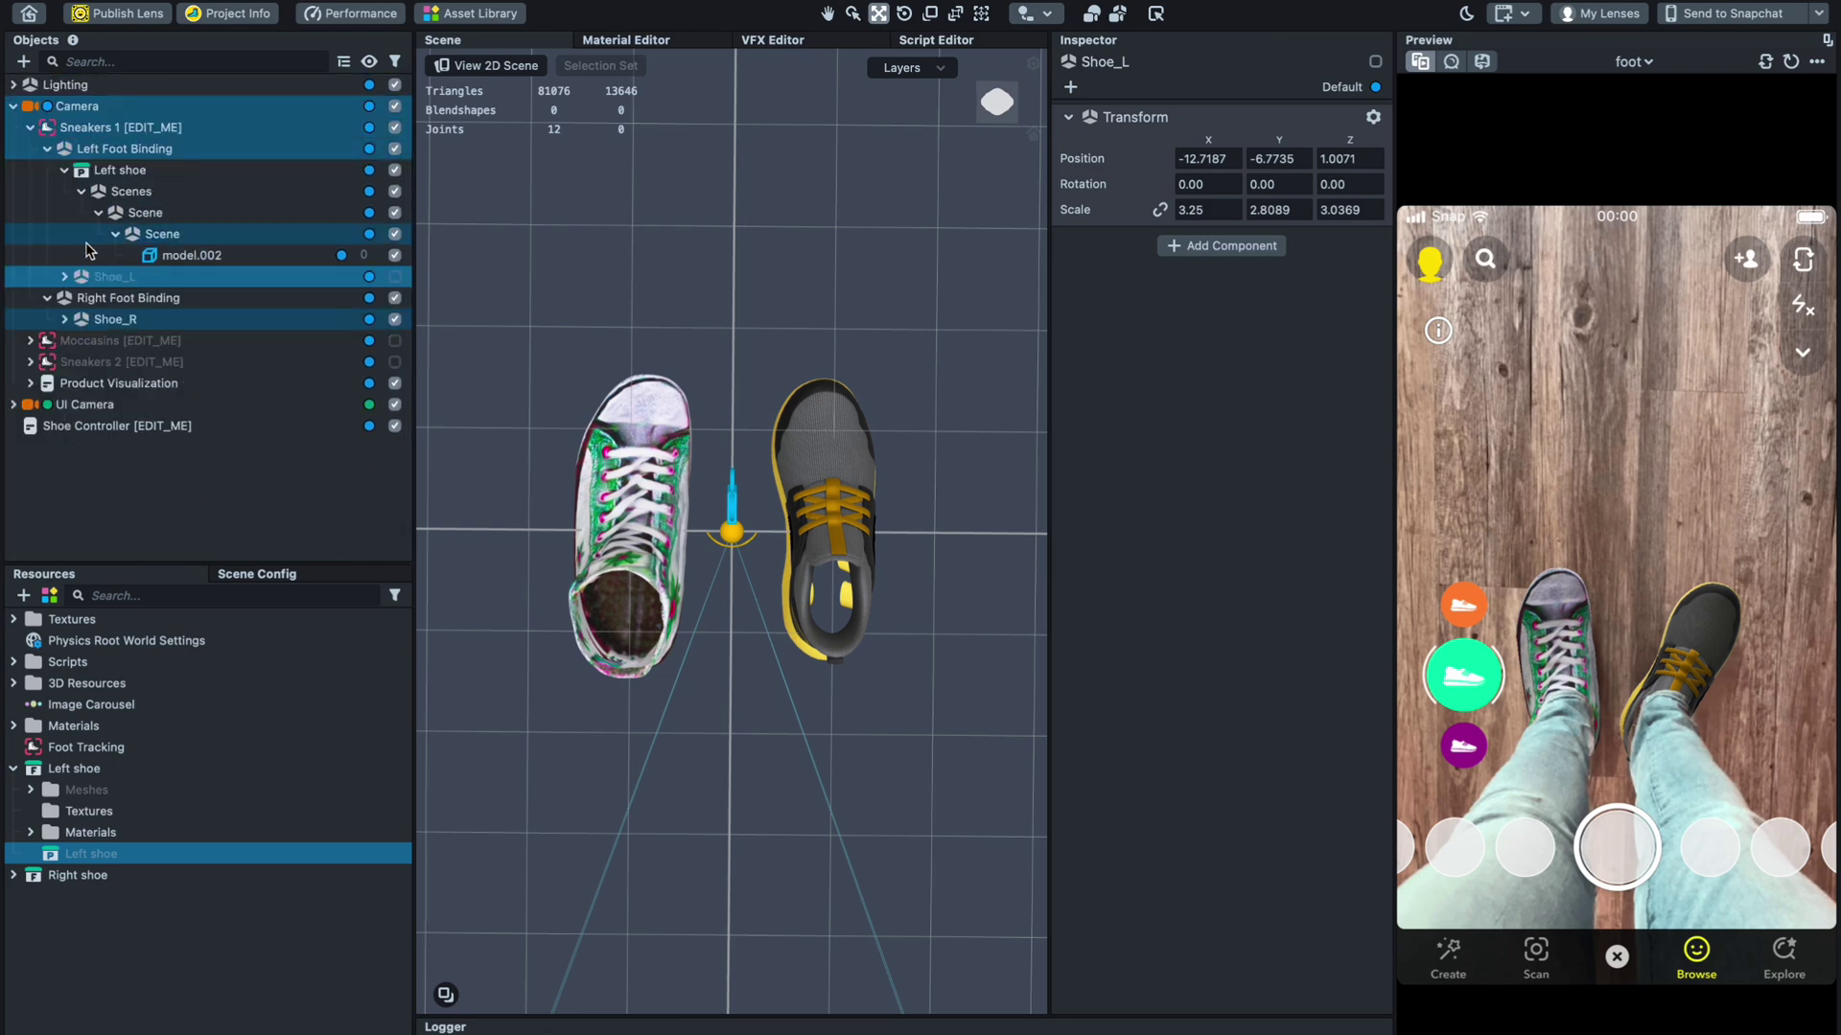
left_click(13, 875)
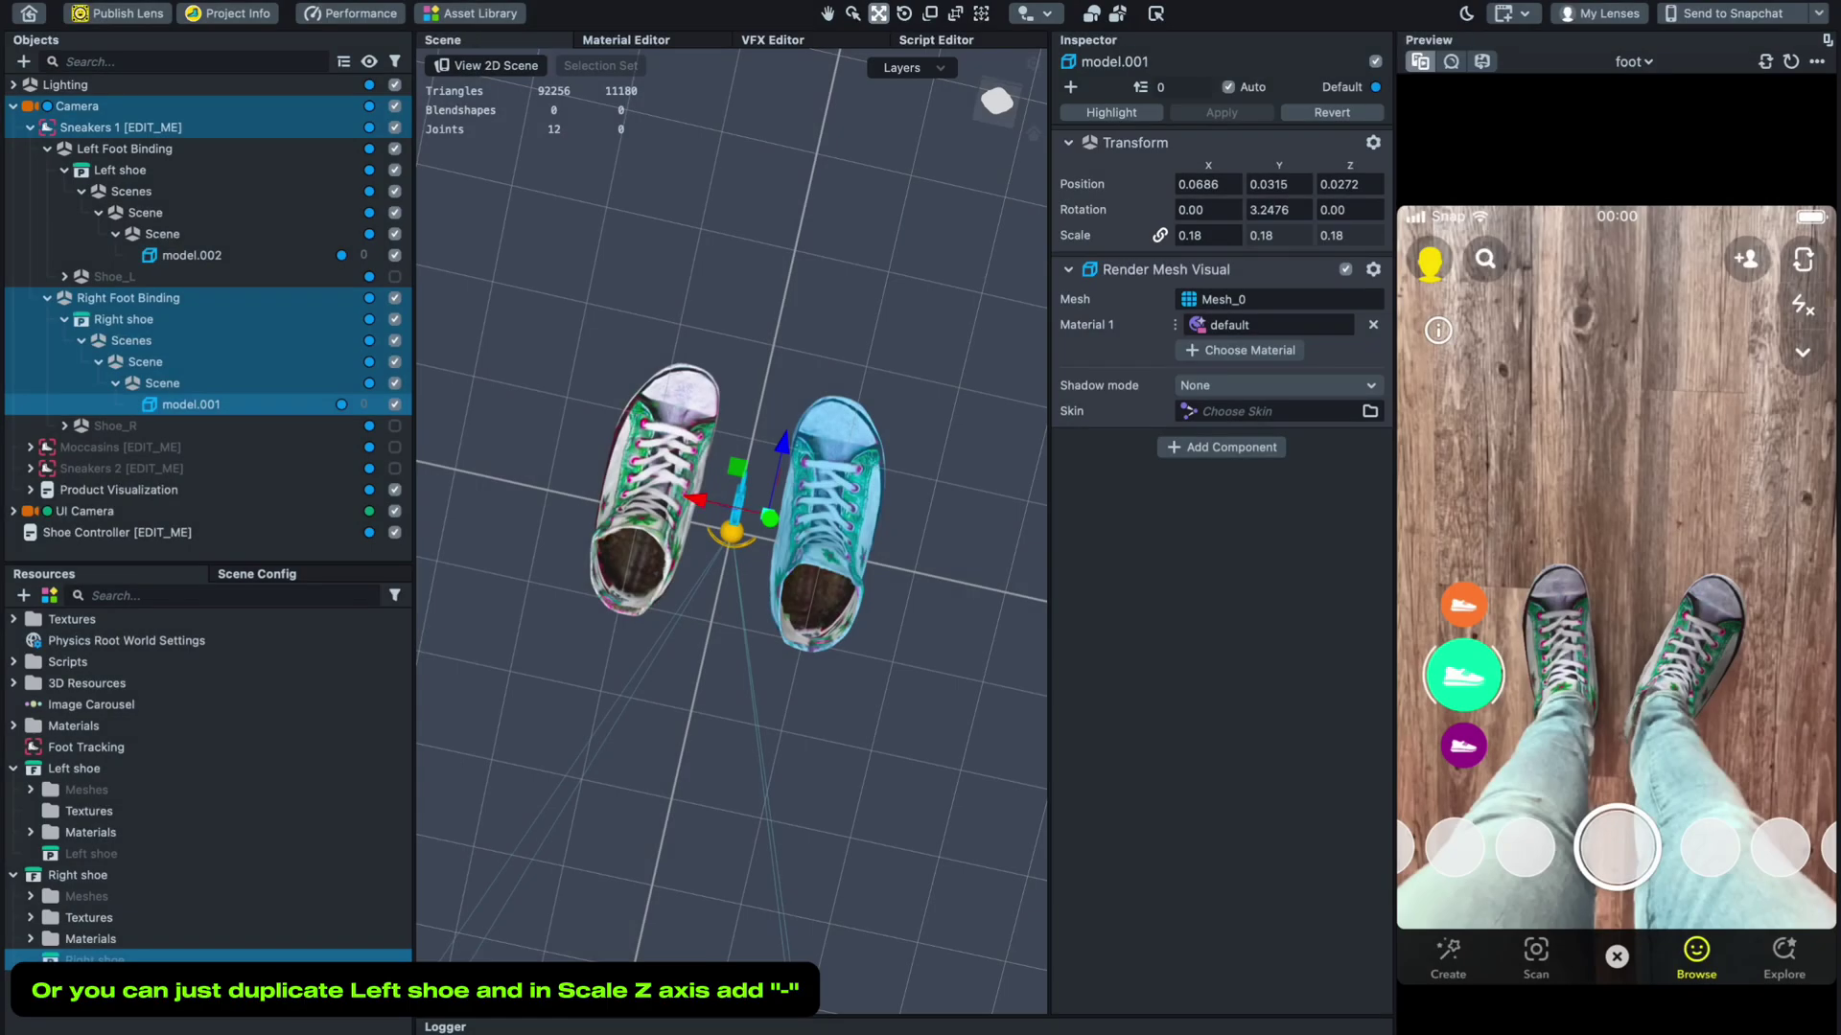
Step: Switch the lens preview to the project's Footwear video to check both shoes on moving feet
left_click(1622, 71)
left_click(1558, 107)
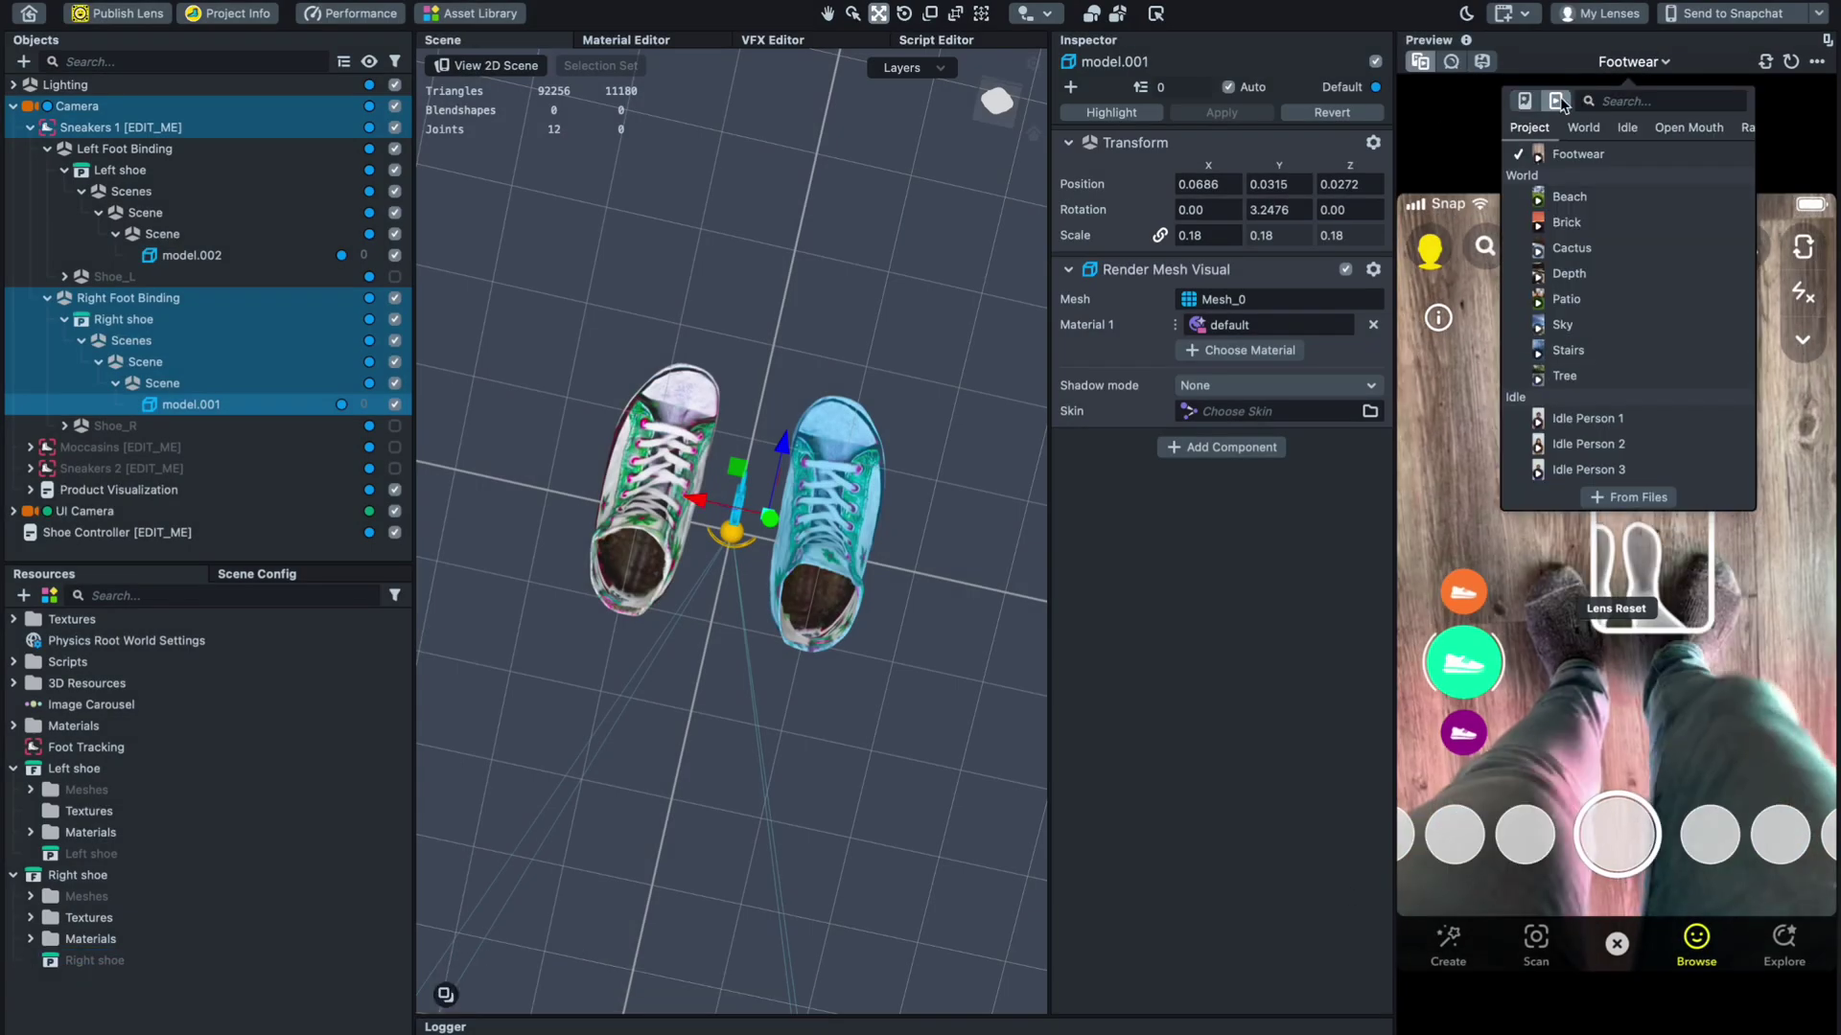
left_click(1428, 506)
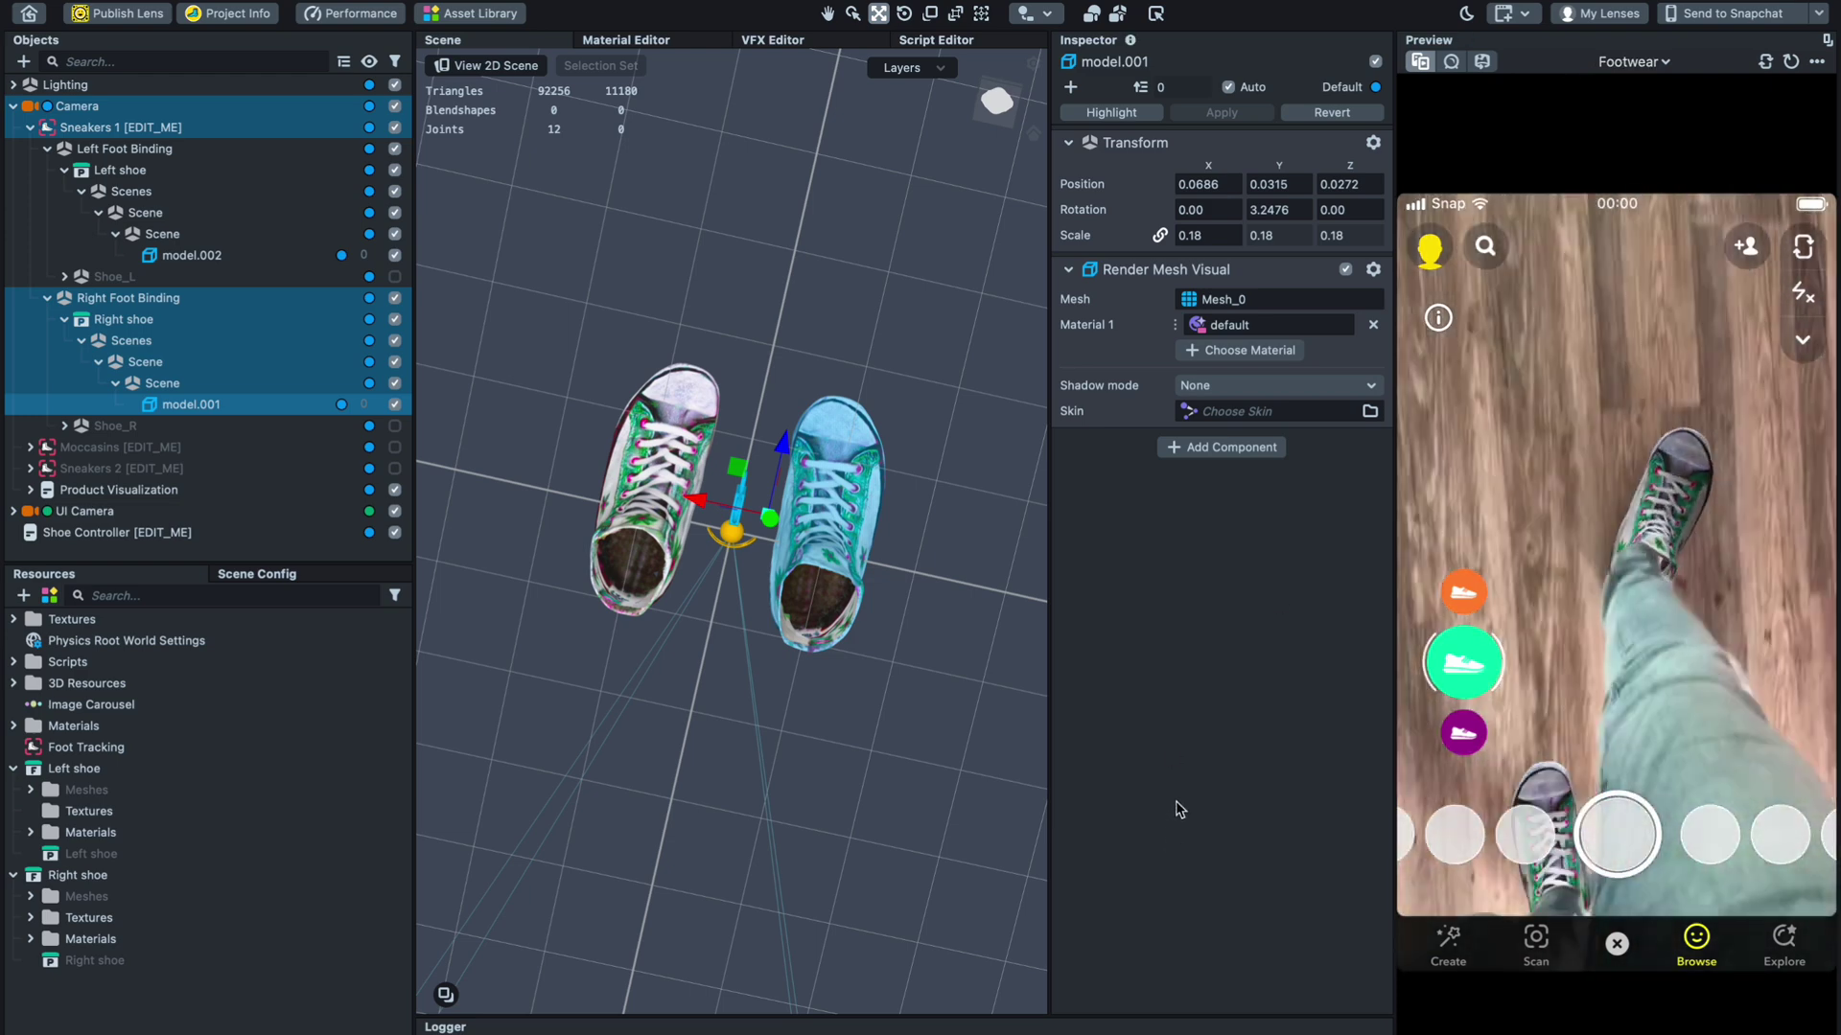